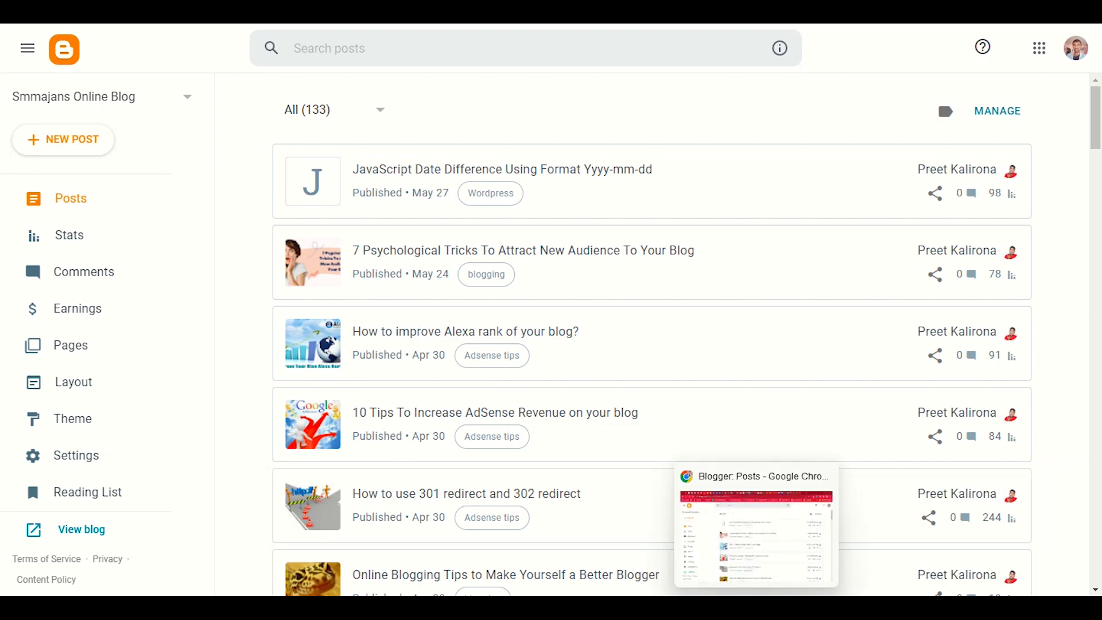
# Step: Switch to the TinyWow homepage and look over its tool categories and most popular tools
pyautogui.click(855, 528)
pyautogui.hotkey('alt', 'Tab')
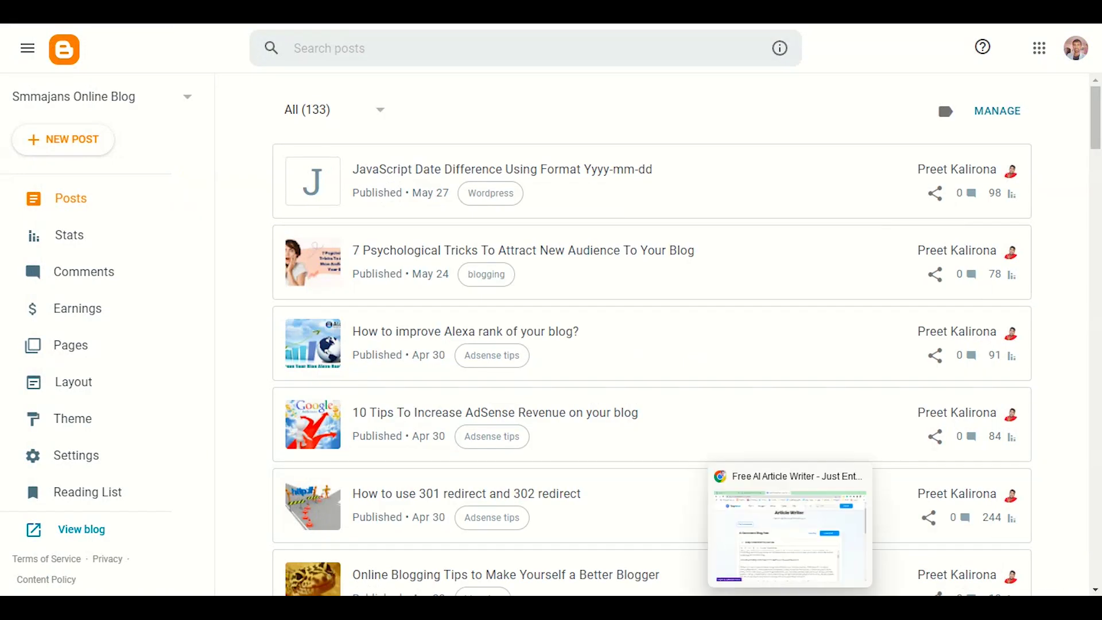
pyautogui.hotkey('alt', 'Tab')
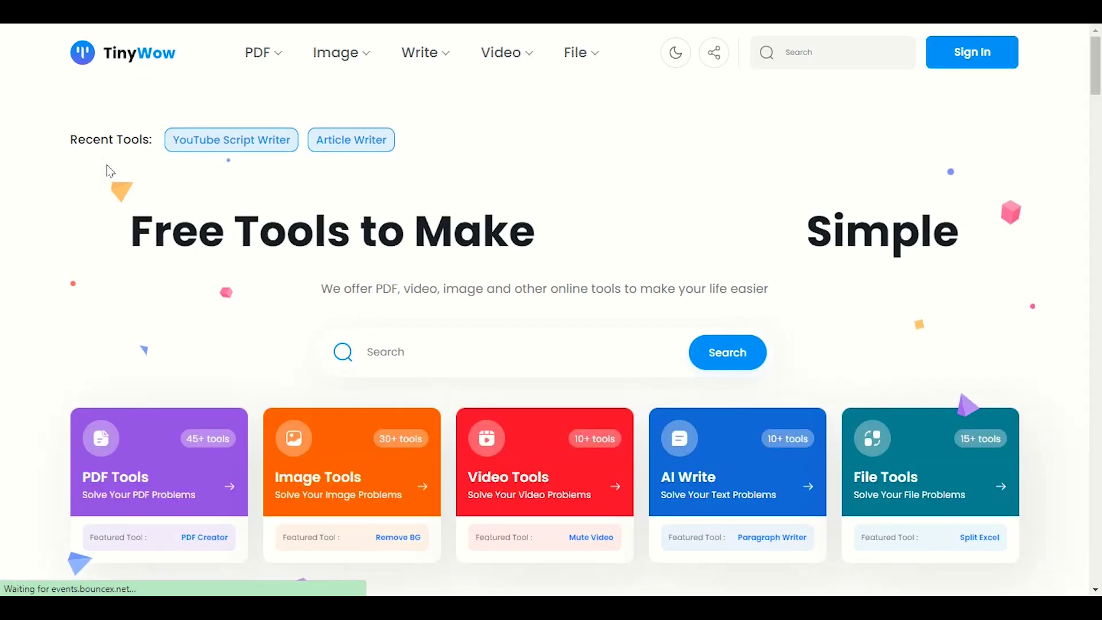
pyautogui.scroll(-9, 202, 222)
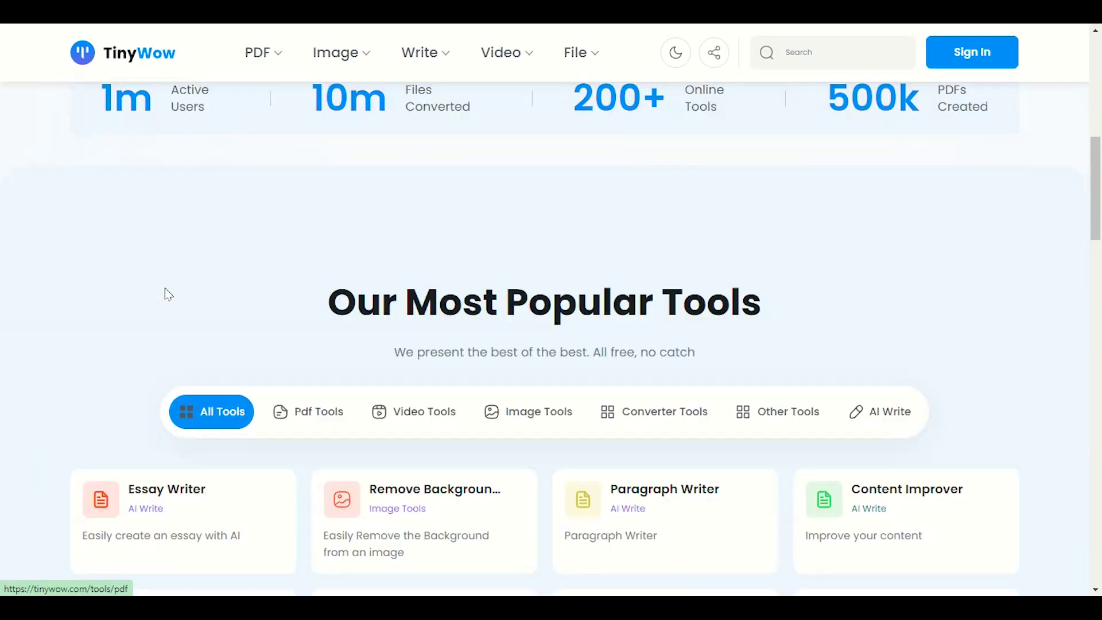
pyautogui.scroll(-5, 167, 285)
pyautogui.scroll(9, 172, 266)
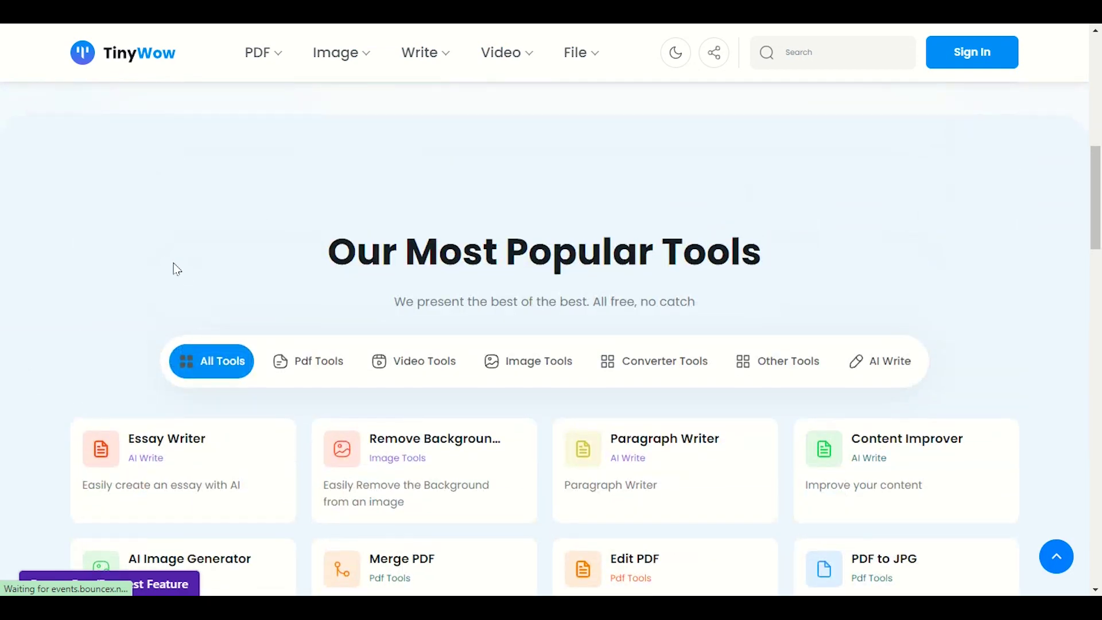
pyautogui.scroll(-10, 174, 269)
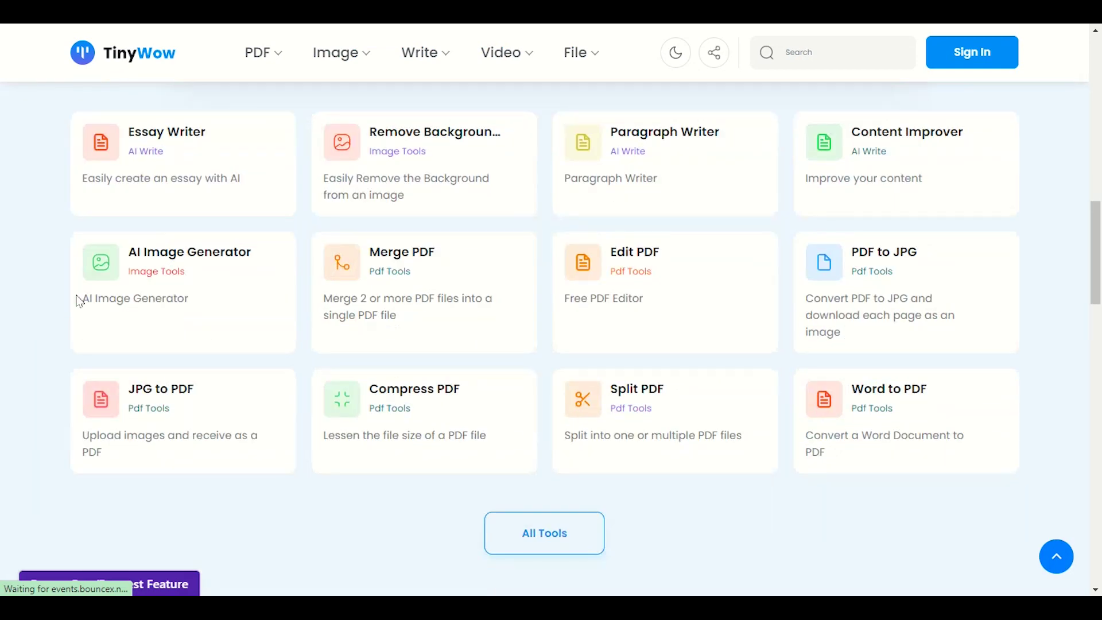
pyautogui.scroll(-4, 17, 376)
pyautogui.scroll(13, 35, 356)
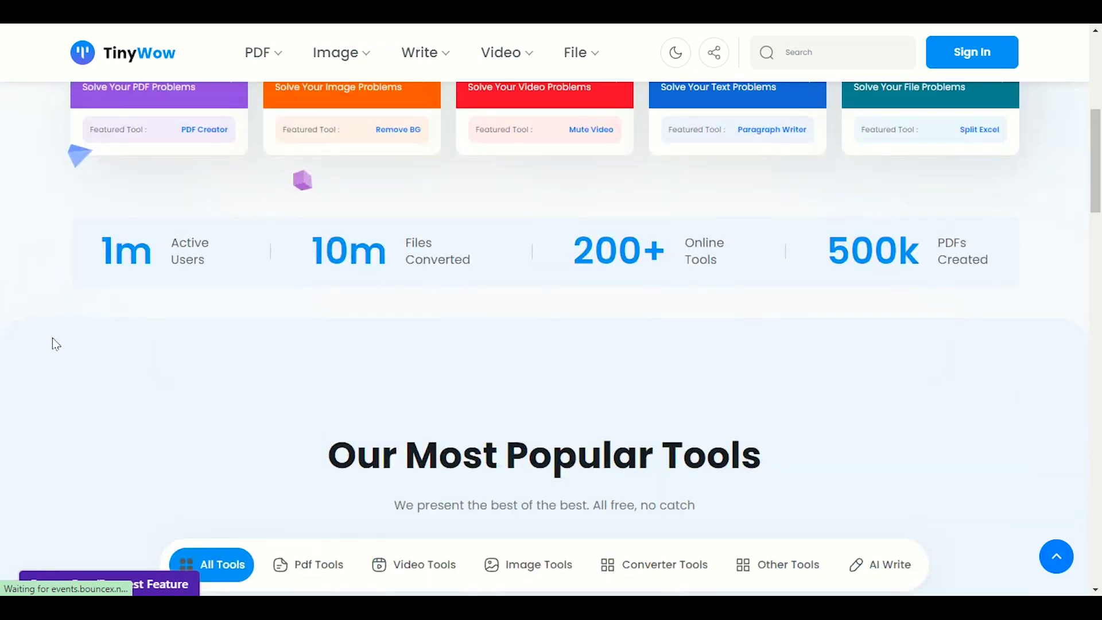
pyautogui.scroll(-5, 51, 322)
pyautogui.scroll(-4, 50, 310)
pyautogui.scroll(3, 51, 313)
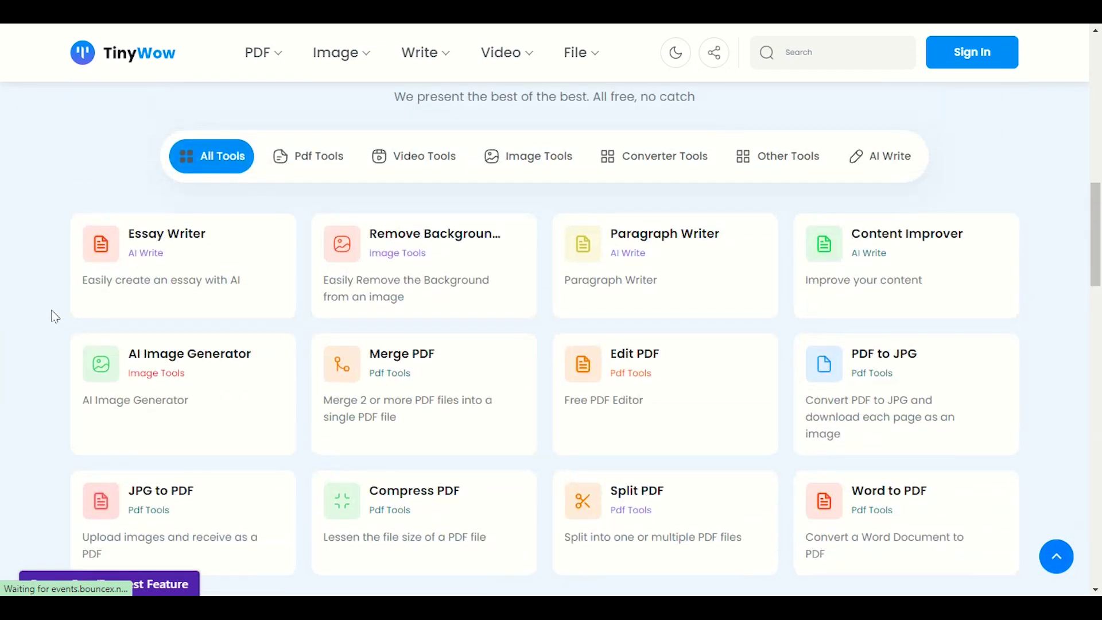
# Step: View the Write and PDF tool listings offered by the site
pyautogui.click(424, 52)
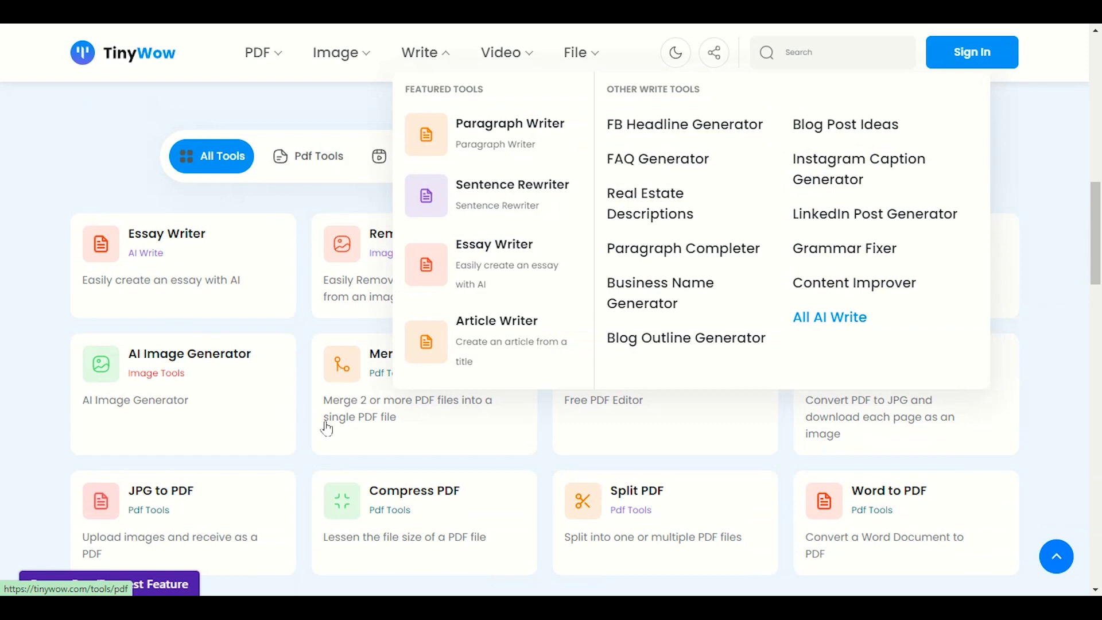
pyautogui.scroll(5, 1036, 150)
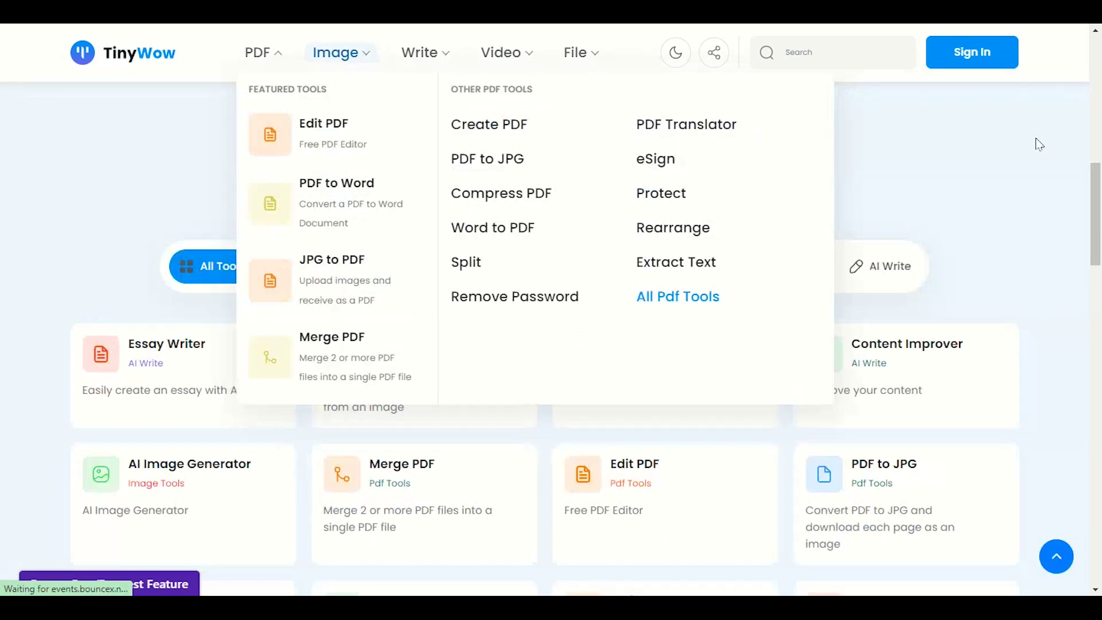
pyautogui.scroll(-5, 999, 287)
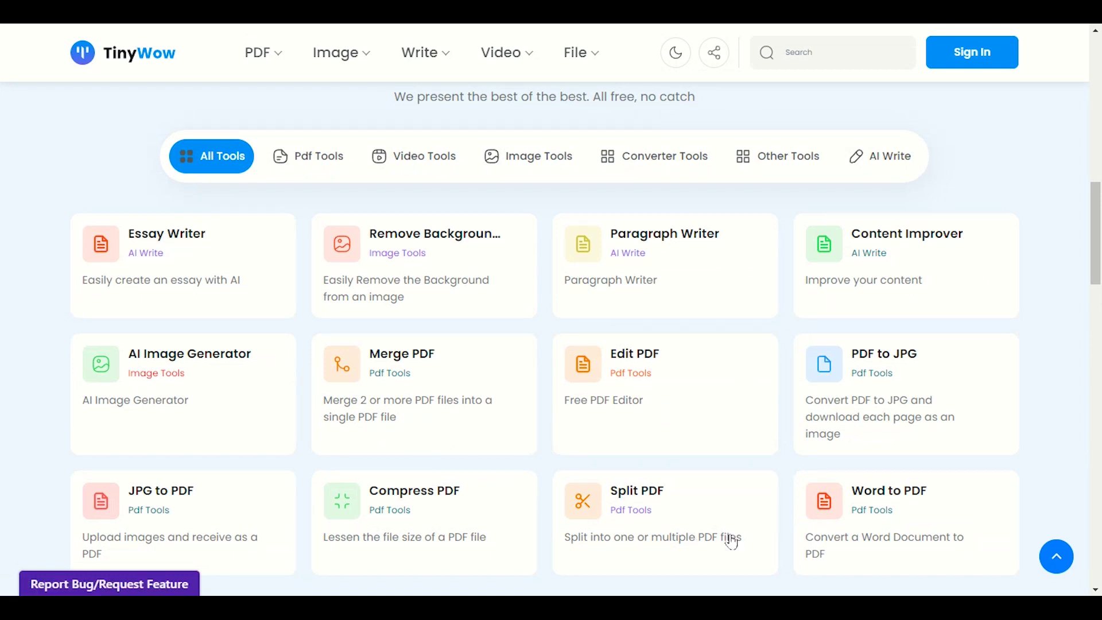
# Step: Switch to Blogger and look through the blog's list of published posts
pyautogui.click(758, 595)
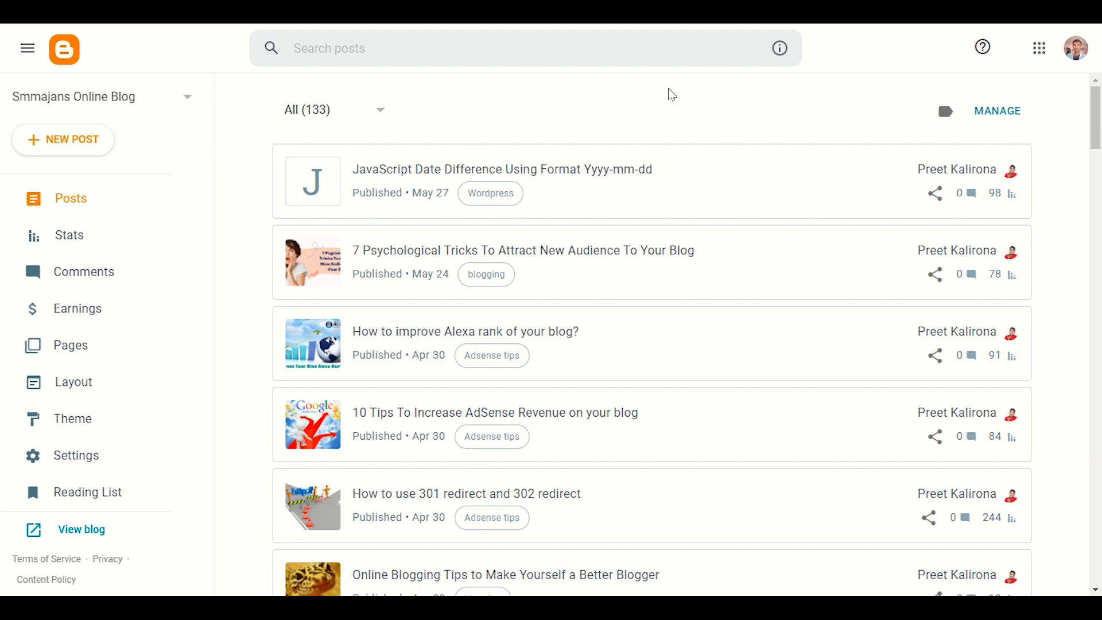
pyautogui.moveTo(790, 607)
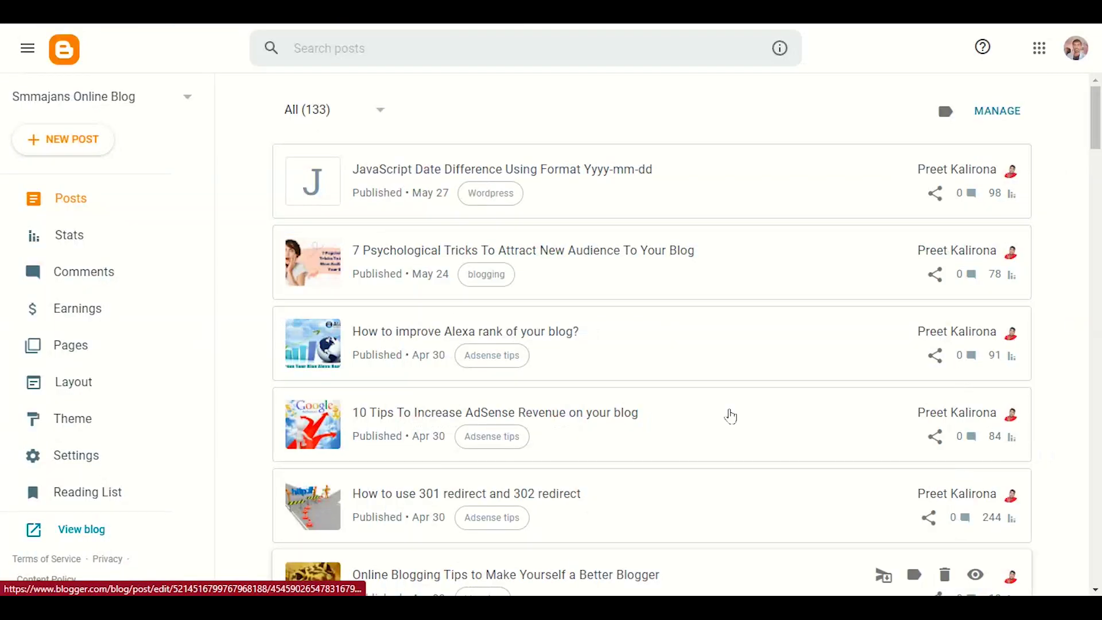
pyautogui.scroll(-8, 260, 224)
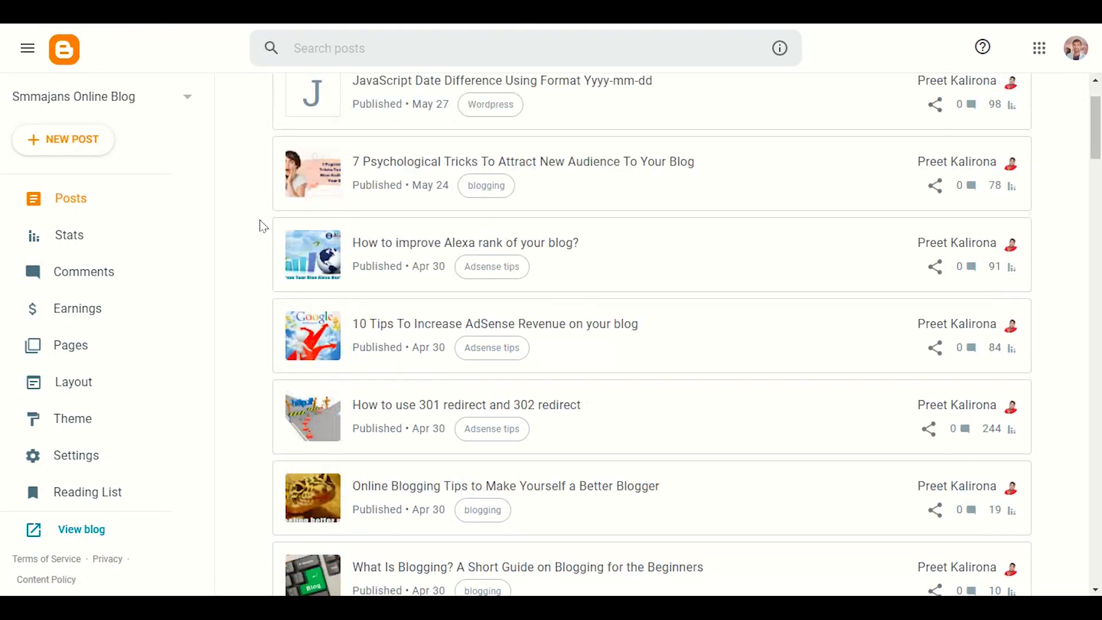
pyautogui.scroll(8, 337, 222)
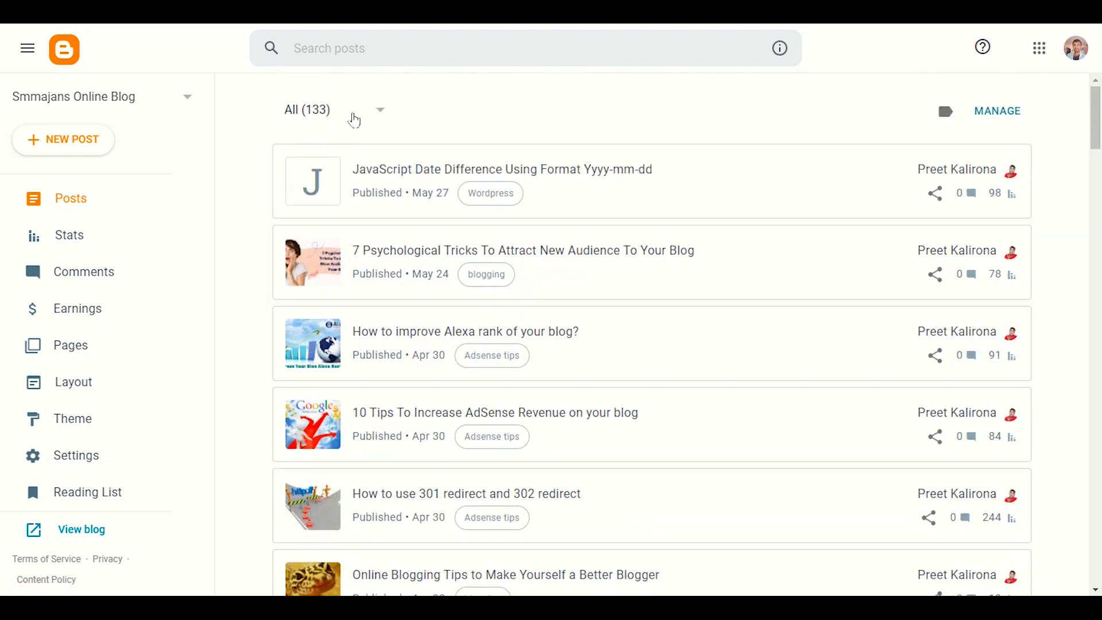
pyautogui.scroll(-8, 555, 310)
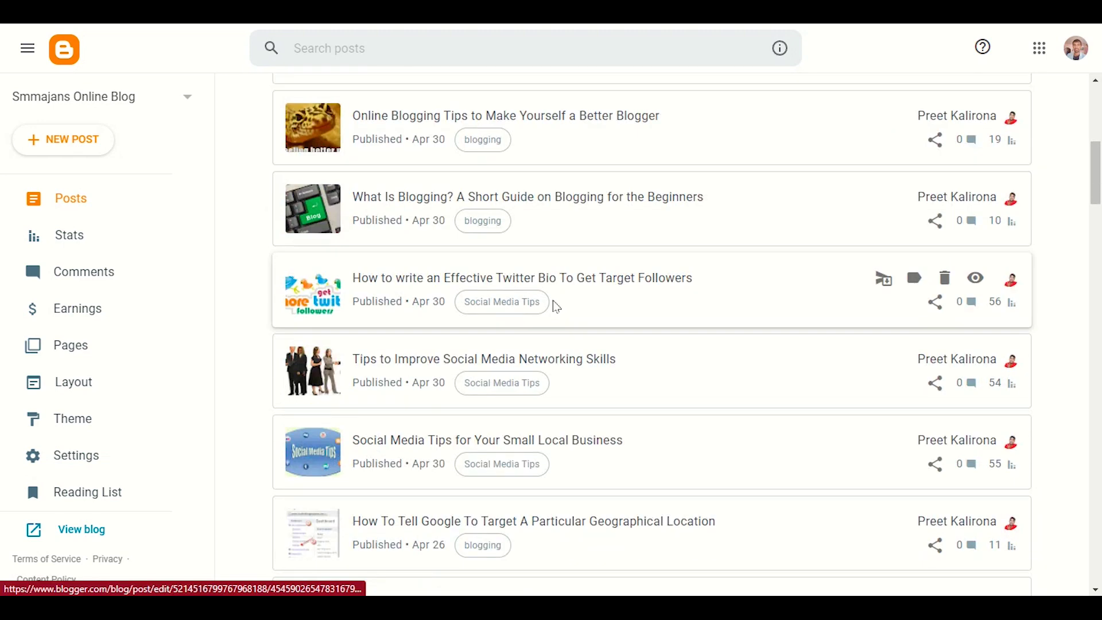
pyautogui.scroll(-10, 555, 307)
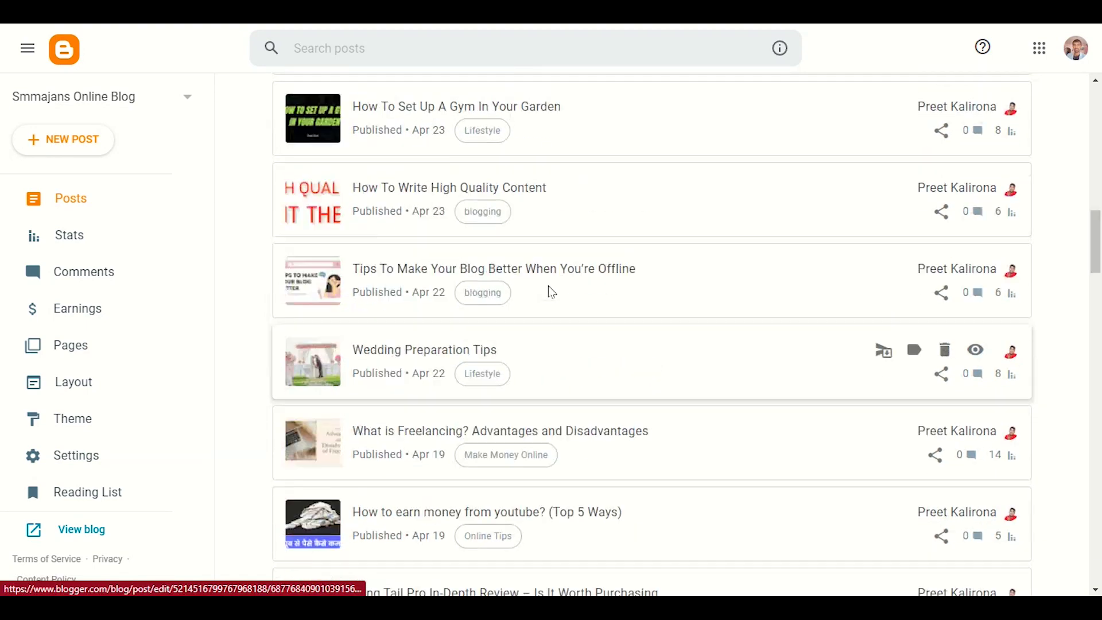
pyautogui.scroll(7, 545, 278)
pyautogui.scroll(-10, 532, 295)
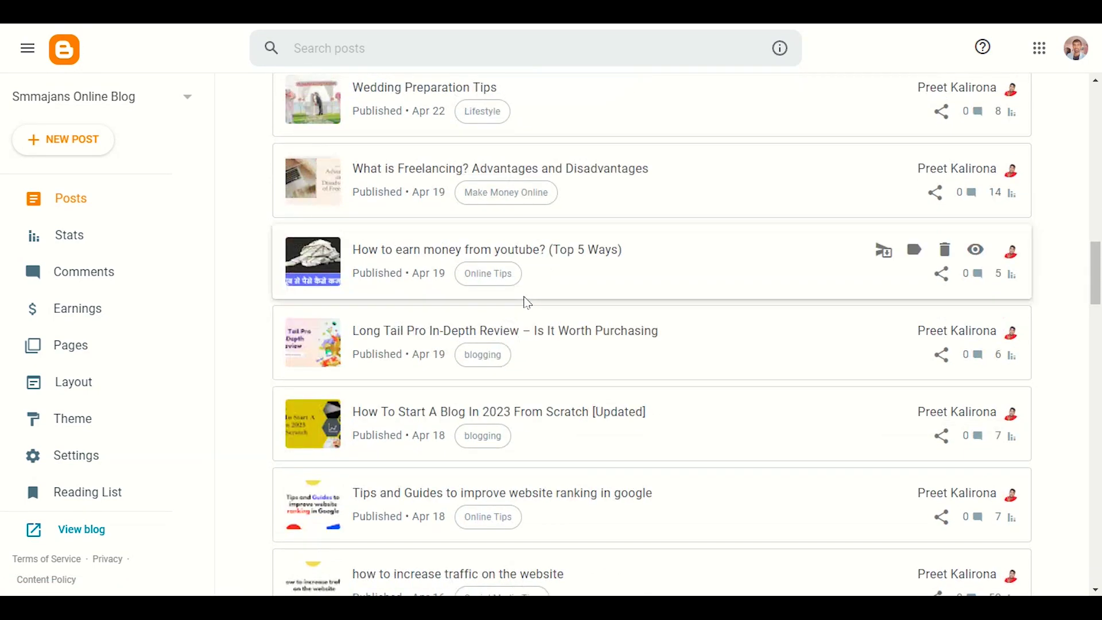
pyautogui.scroll(-10, 527, 304)
pyautogui.scroll(11, 528, 310)
pyautogui.scroll(-6, 534, 307)
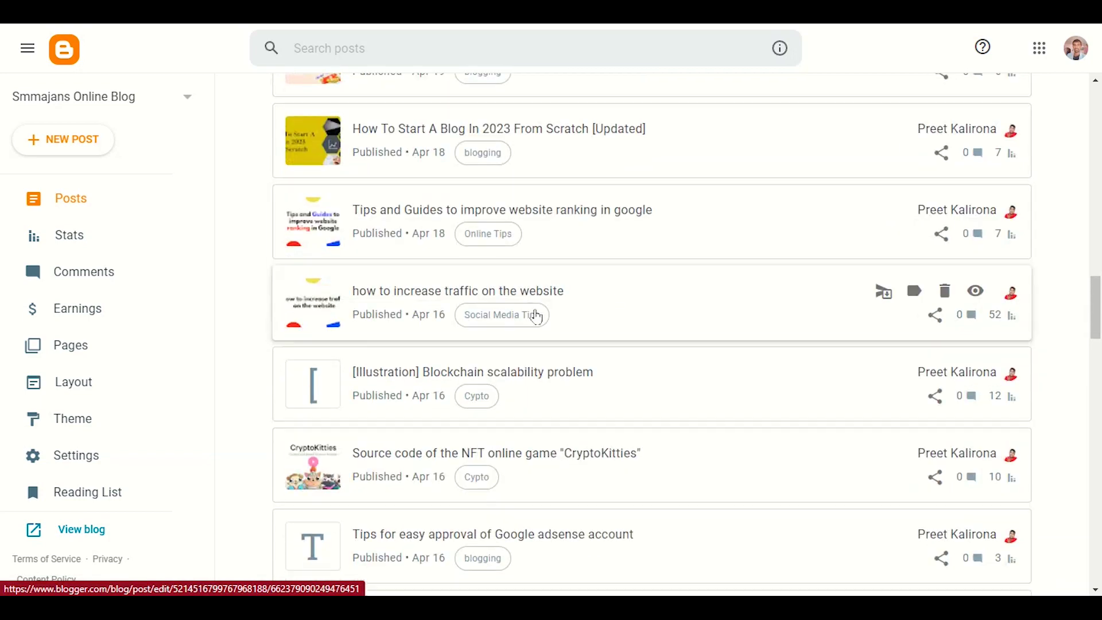
pyautogui.scroll(-5, 537, 317)
pyautogui.scroll(19, 534, 298)
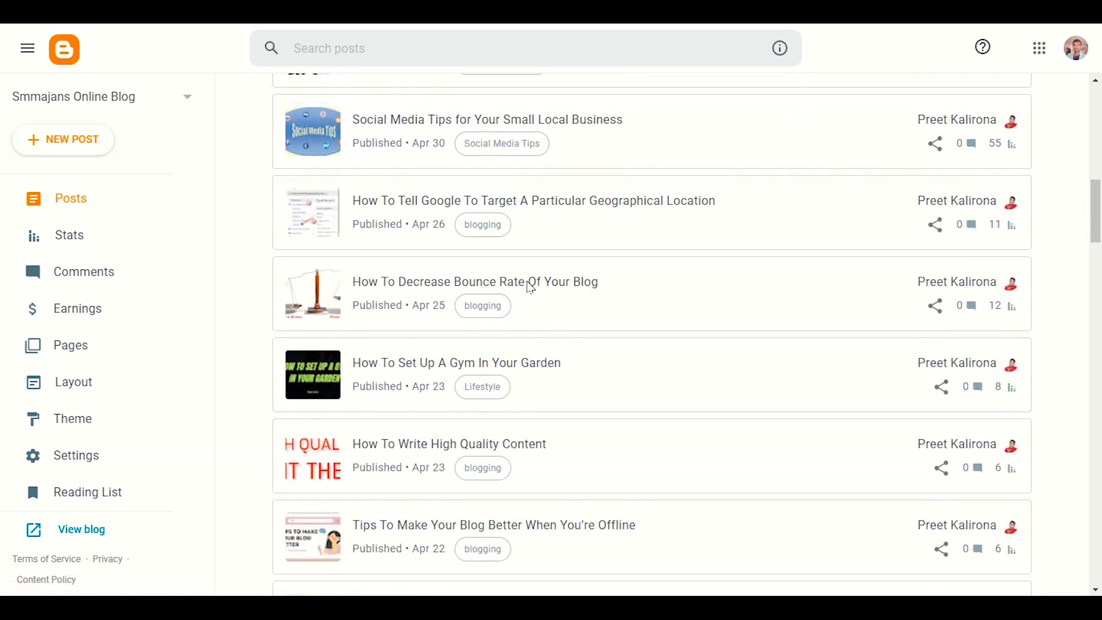
# Step: Open the post "How to improve Alexa rank of your blog?" from the post list for editing
pyautogui.scroll(13, 528, 289)
pyautogui.scroll(-3, 527, 289)
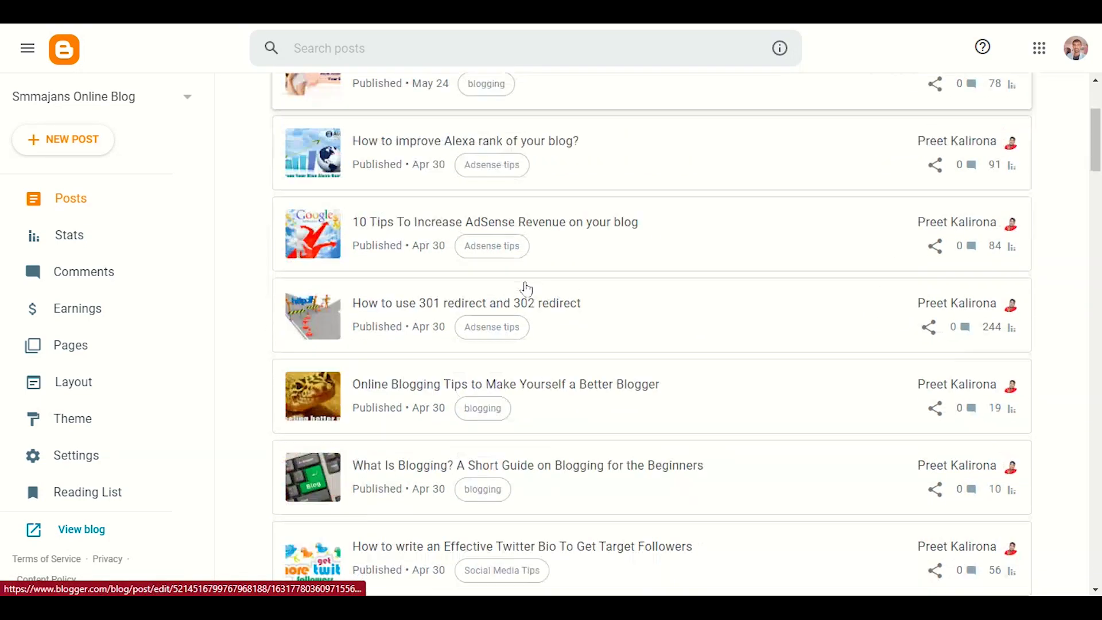
pyautogui.scroll(2, 527, 289)
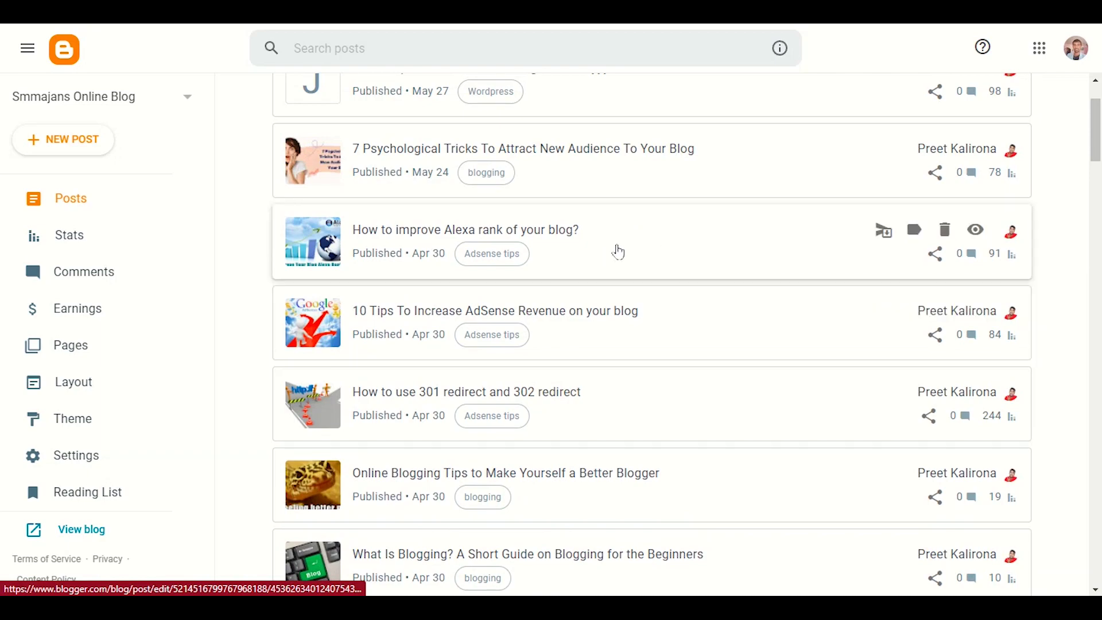
pyautogui.click(618, 251)
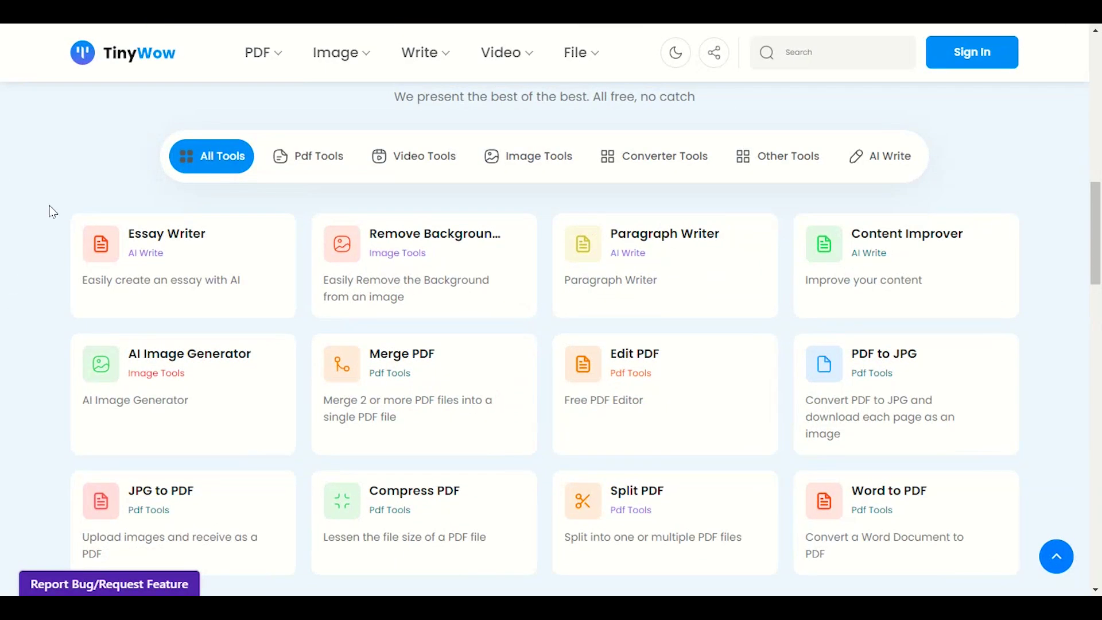
# Step: Switch back to TinyWow, filter the popular tools to AI Write, and open the Article Writer tool
pyautogui.scroll(15, 51, 212)
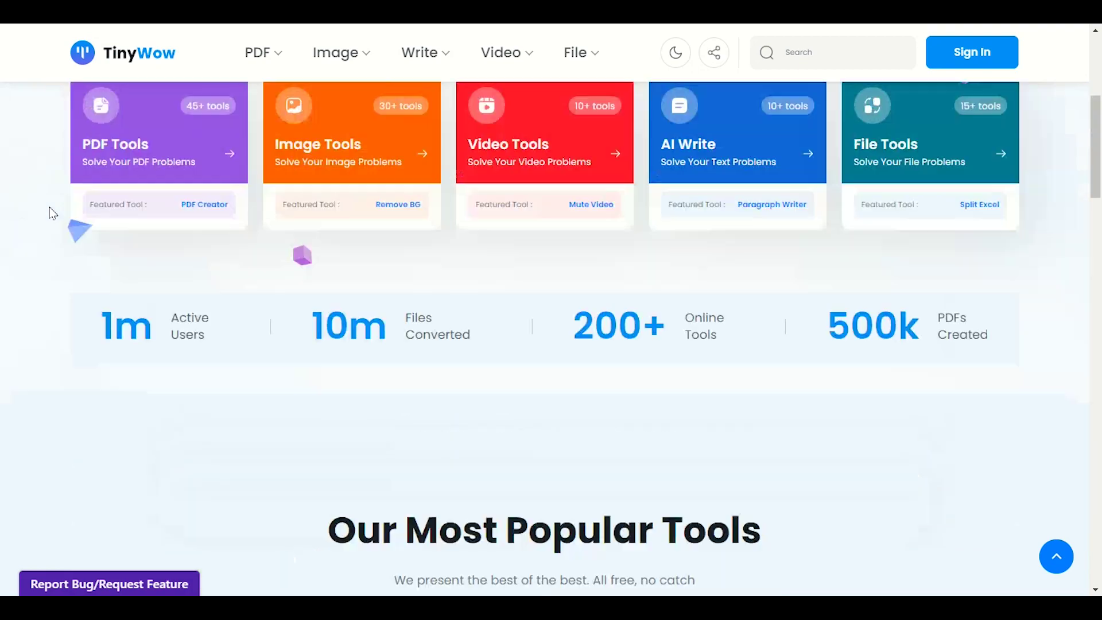
pyautogui.scroll(-15, 53, 217)
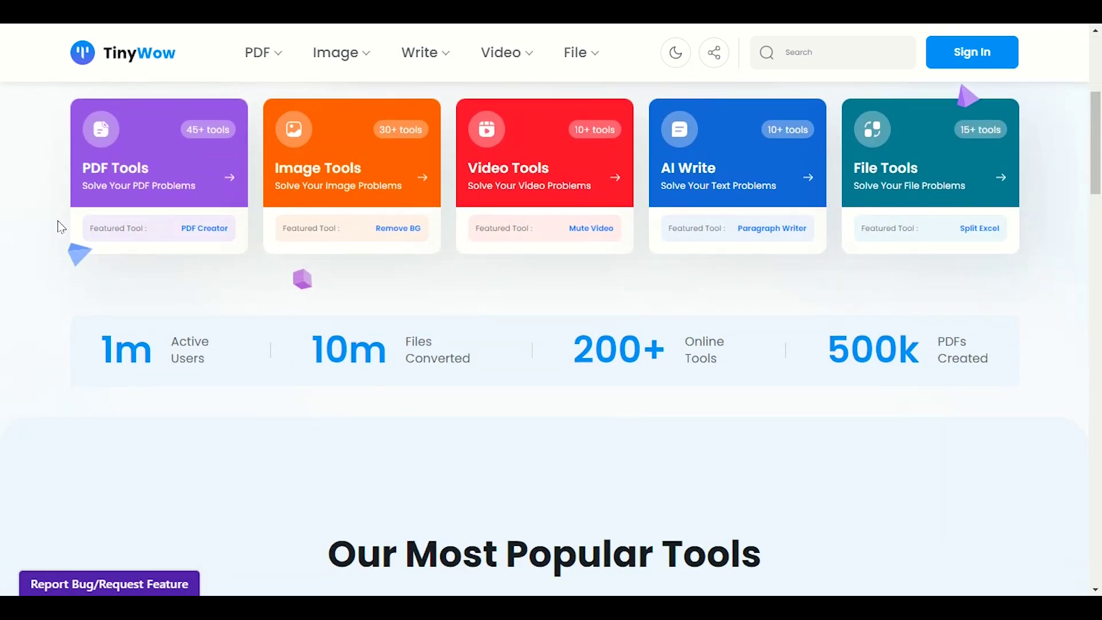
pyautogui.scroll(5, 78, 226)
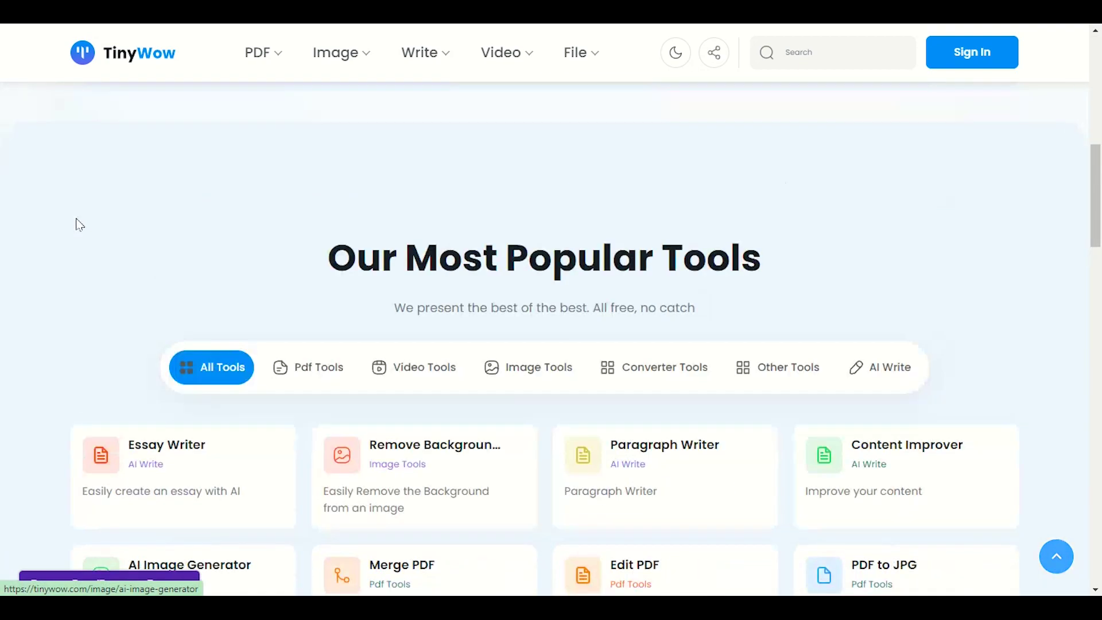
pyautogui.scroll(-5, 78, 226)
pyautogui.scroll(4, 564, 328)
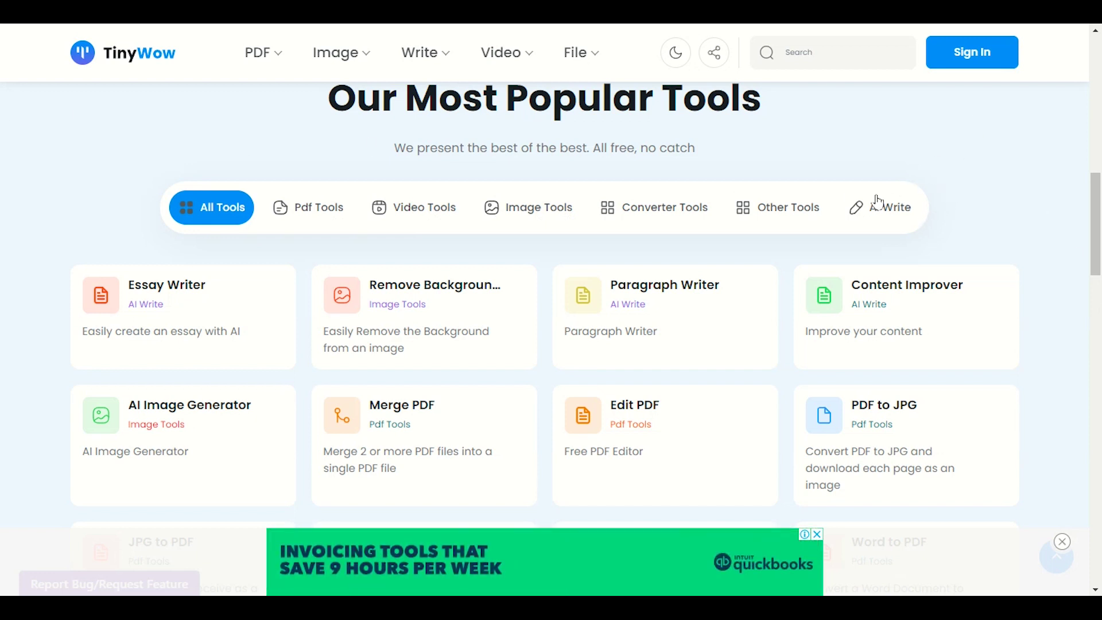
pyautogui.click(896, 215)
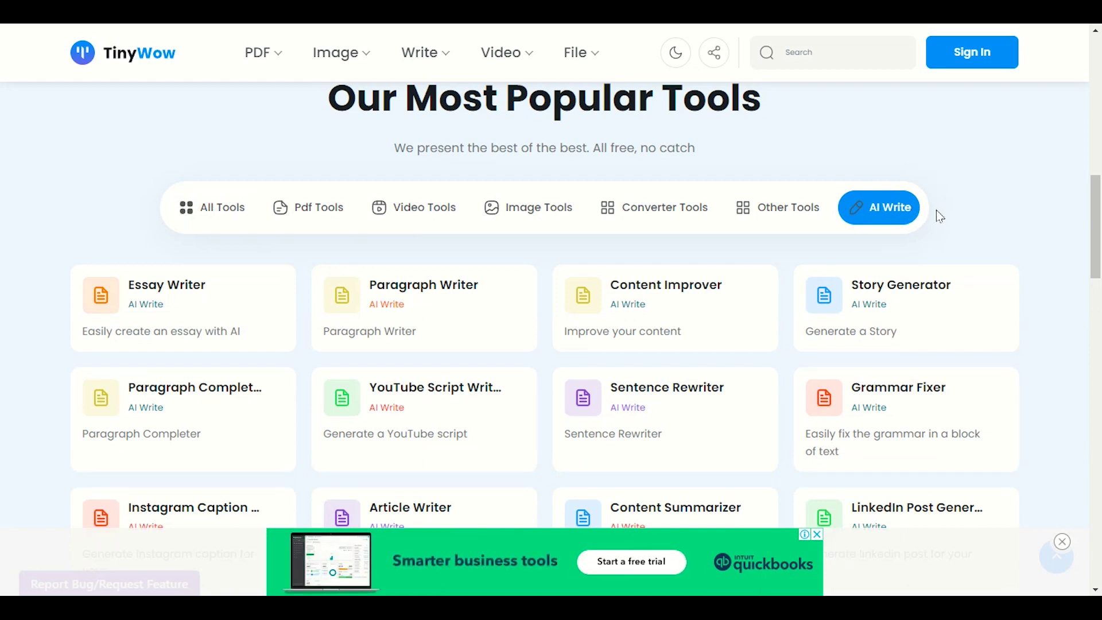
pyautogui.scroll(-3, 893, 212)
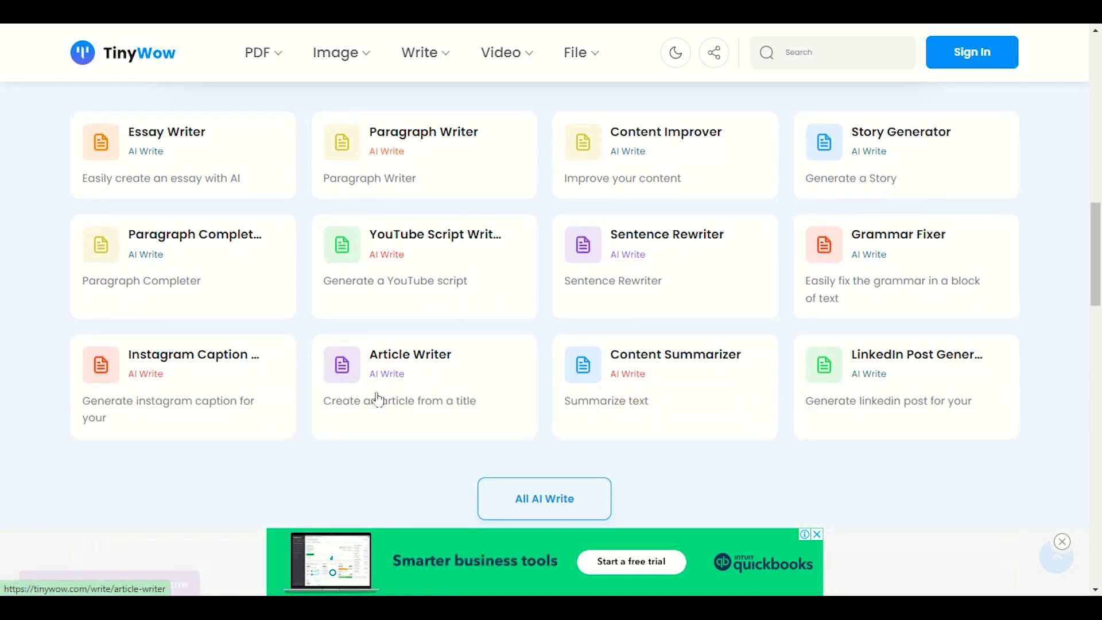
pyautogui.click(423, 373)
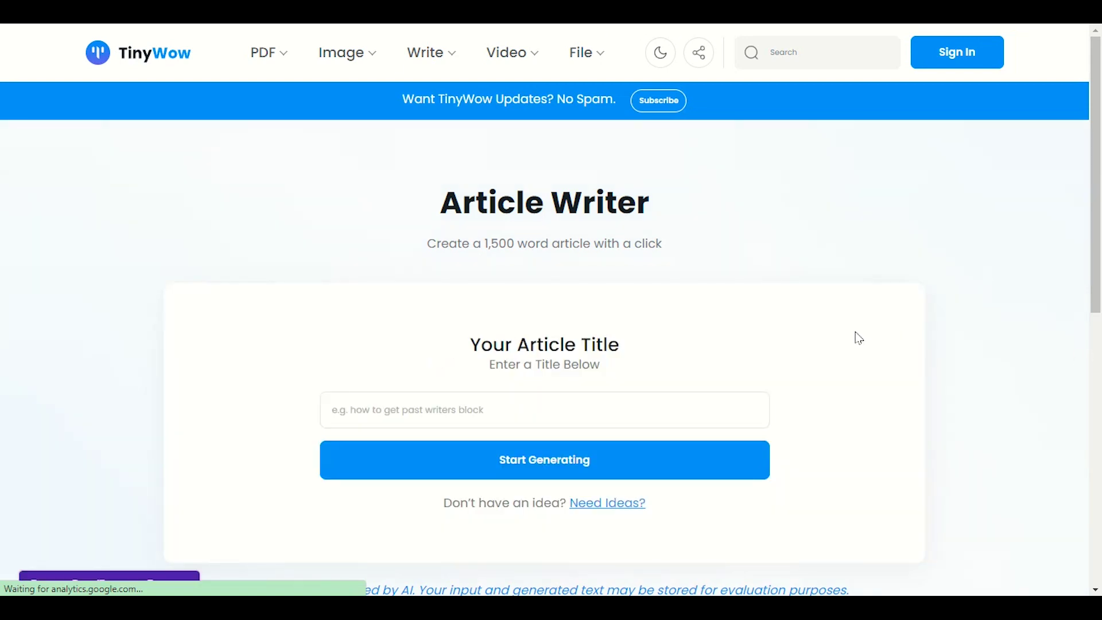
pyautogui.scroll(-2, 852, 338)
pyautogui.scroll(2, 854, 339)
pyautogui.scroll(-2, 854, 338)
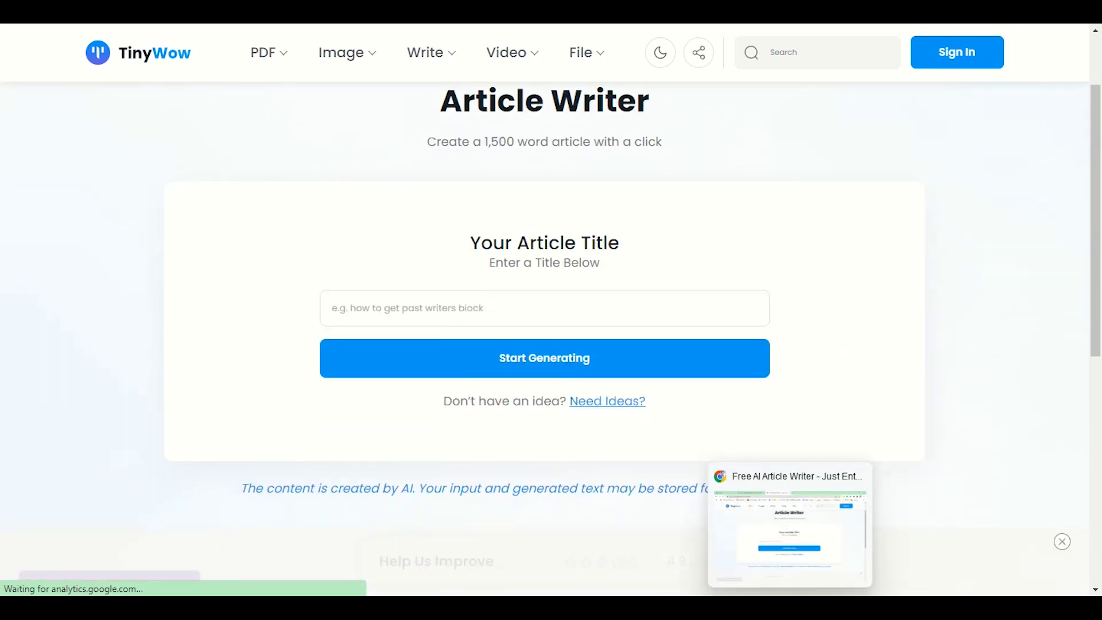
# Step: Switch to the Blogger post editor and copy the title text "How to improve Alexa rank of your blog" without the question mark
pyautogui.click(790, 607)
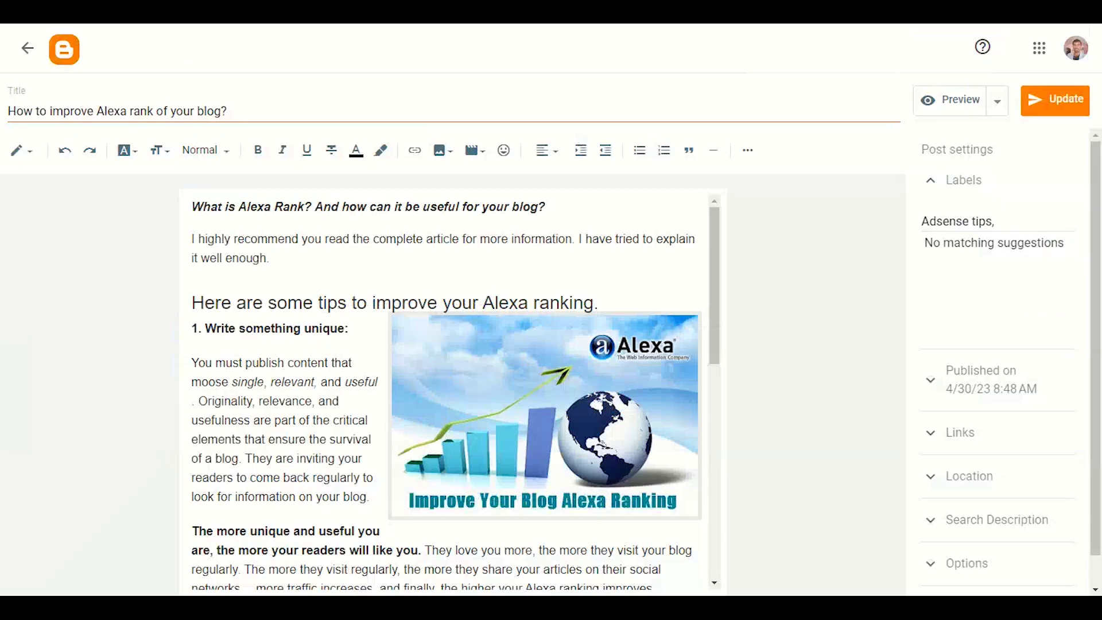
pyautogui.click(171, 110)
pyautogui.click(208, 110)
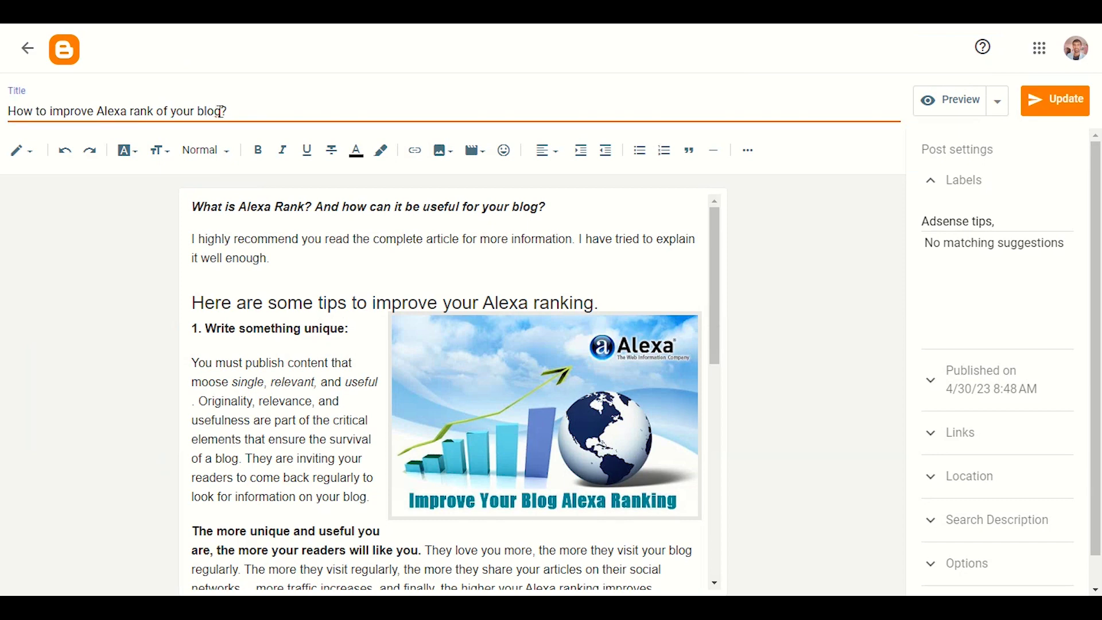
pyautogui.moveTo(221, 113); pyautogui.dragTo(5, 111)
pyautogui.rightClick(34, 108)
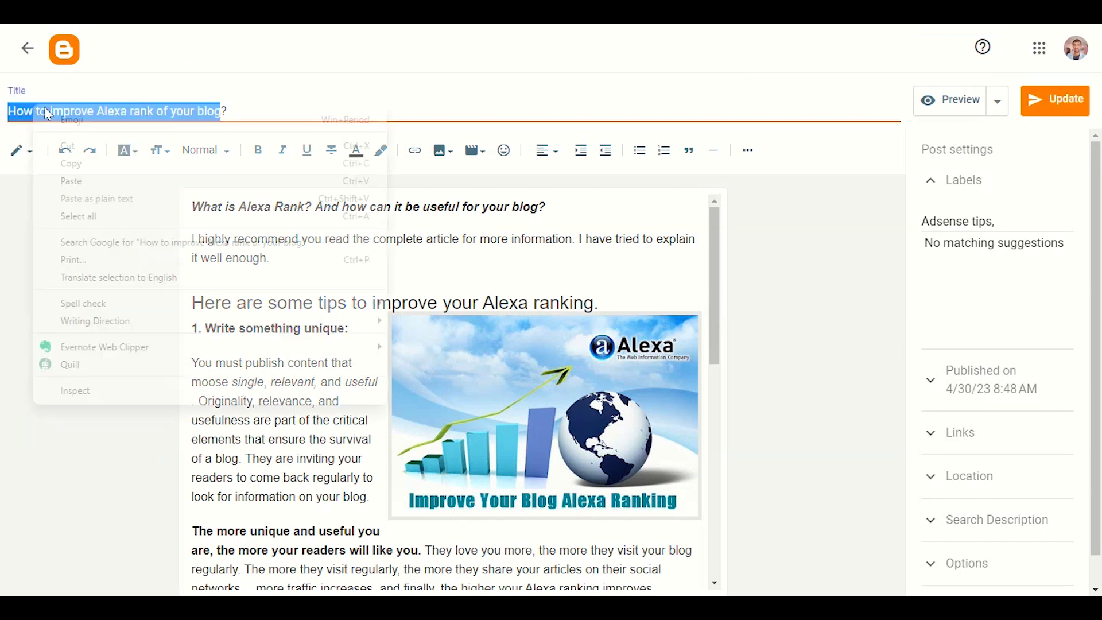
pyautogui.click(71, 164)
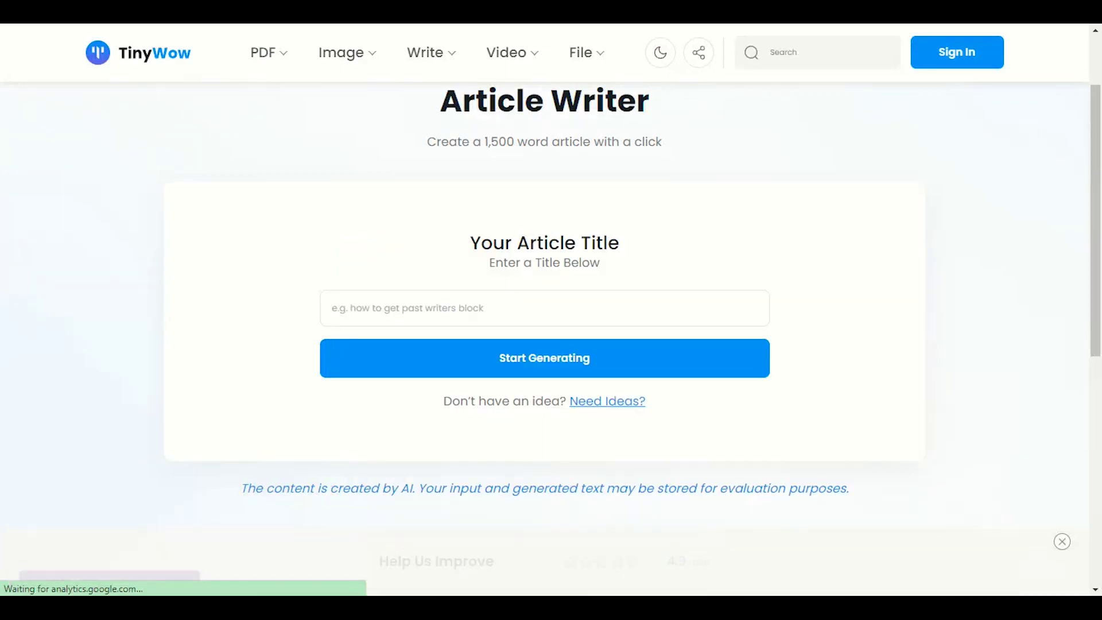
# Step: Switch to TinyWow's Article Writer and paste "How to improve Alexa rank of your blog" as the article title
pyautogui.click(532, 307)
pyautogui.rightClick(534, 308)
pyautogui.click(596, 171)
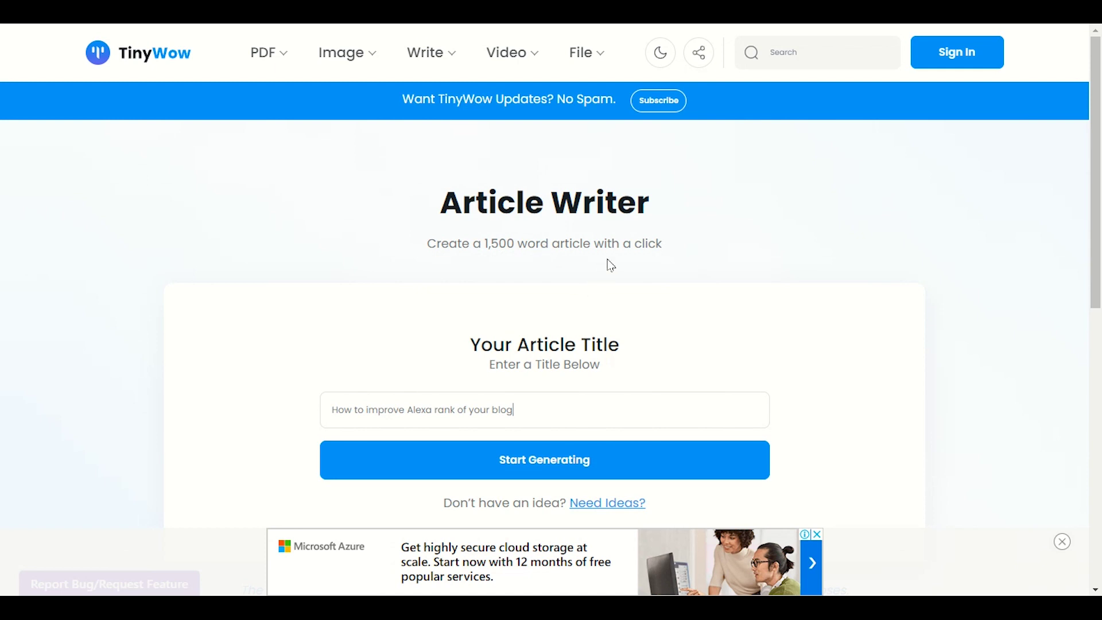
# Step: Start generating the article from the entered title and complete the human verification check
pyautogui.scroll(-2, 185, 235)
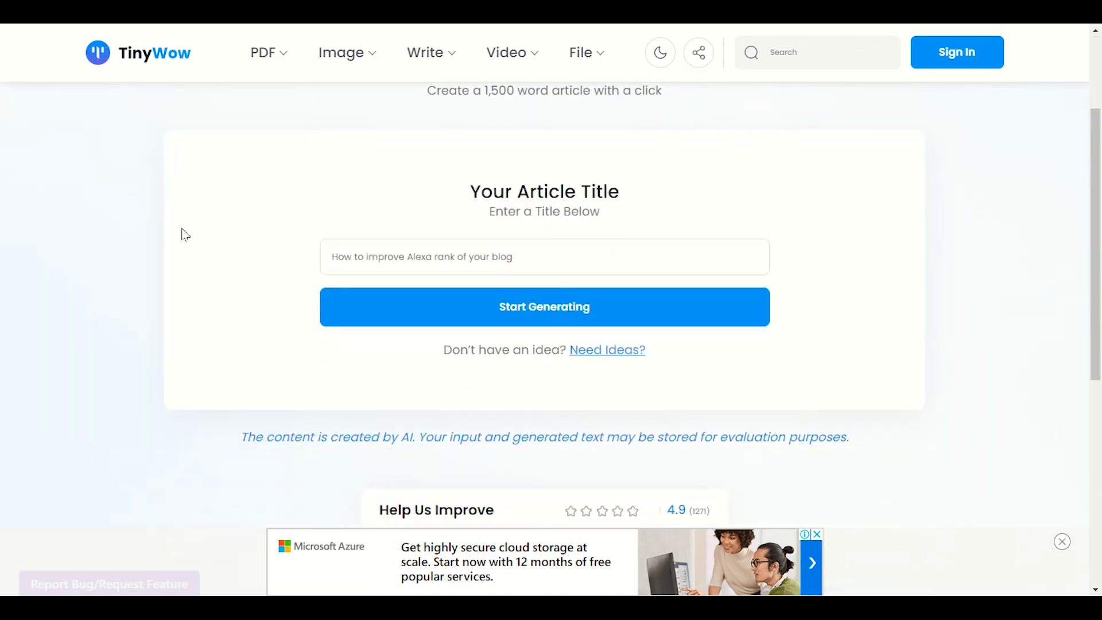
pyautogui.scroll(2, 270, 218)
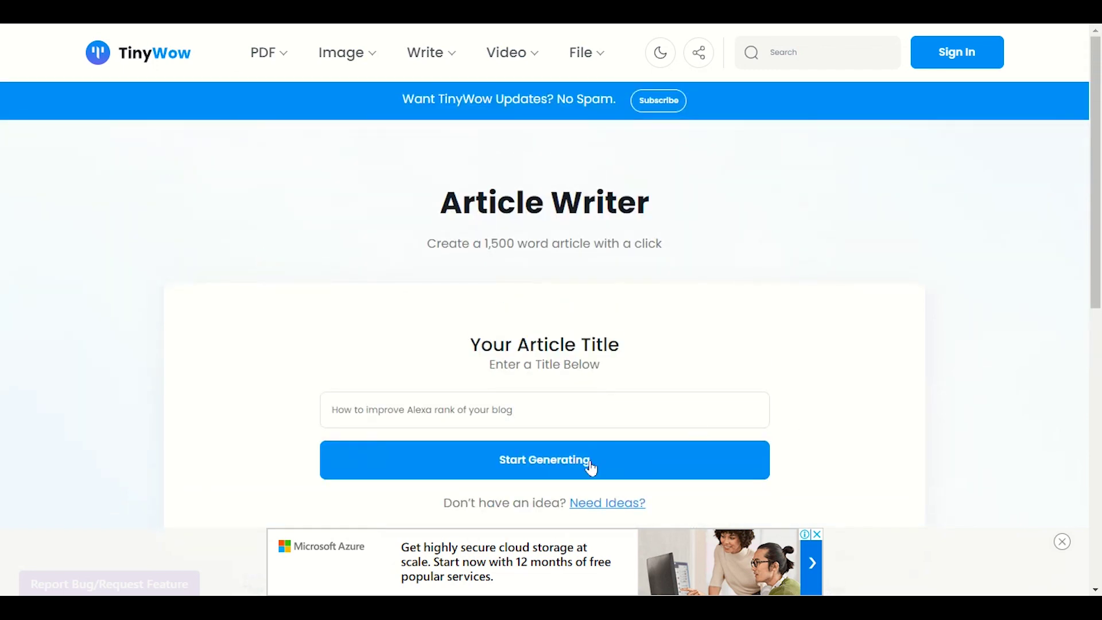
pyautogui.click(554, 477)
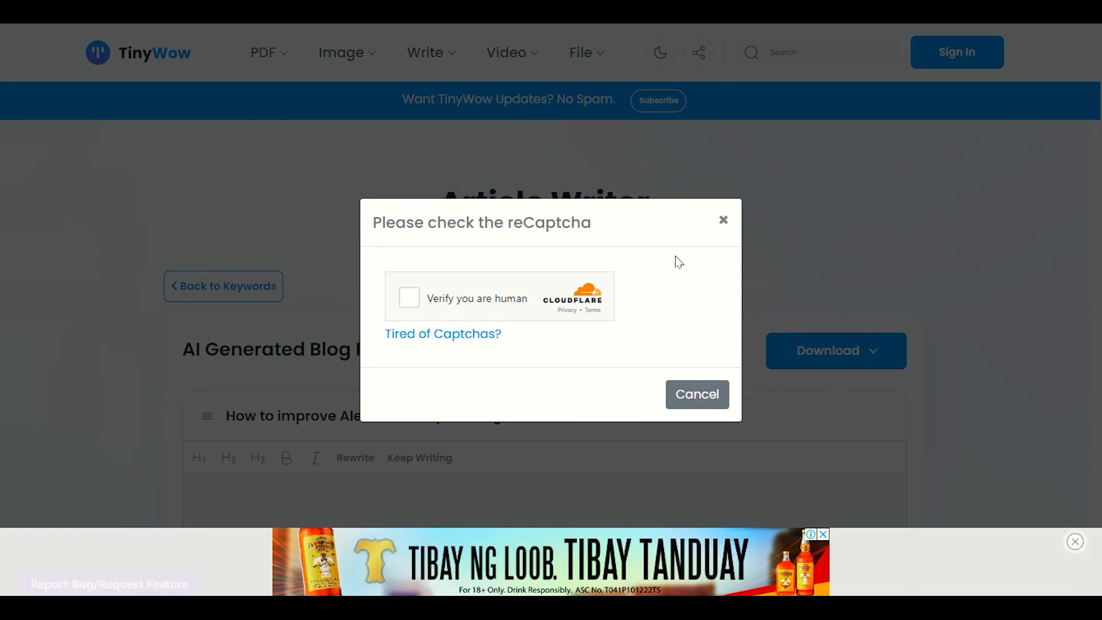
pyautogui.click(406, 303)
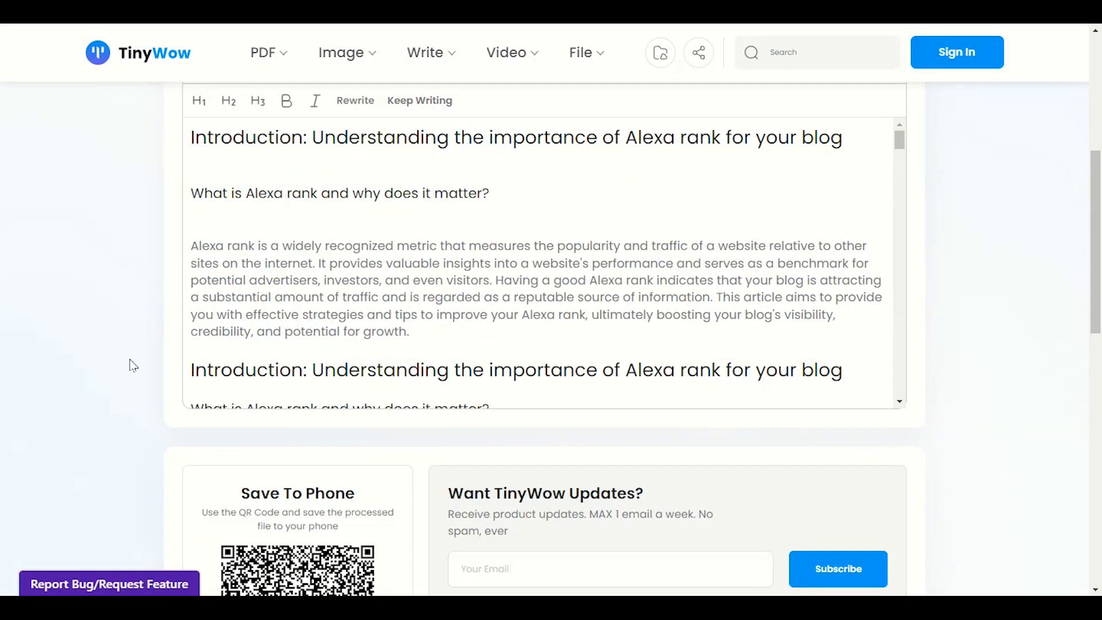
# Step: Read through the generated blog post's introduction and first sections in the editor
pyautogui.scroll(3, 135, 365)
pyautogui.scroll(-2, 141, 363)
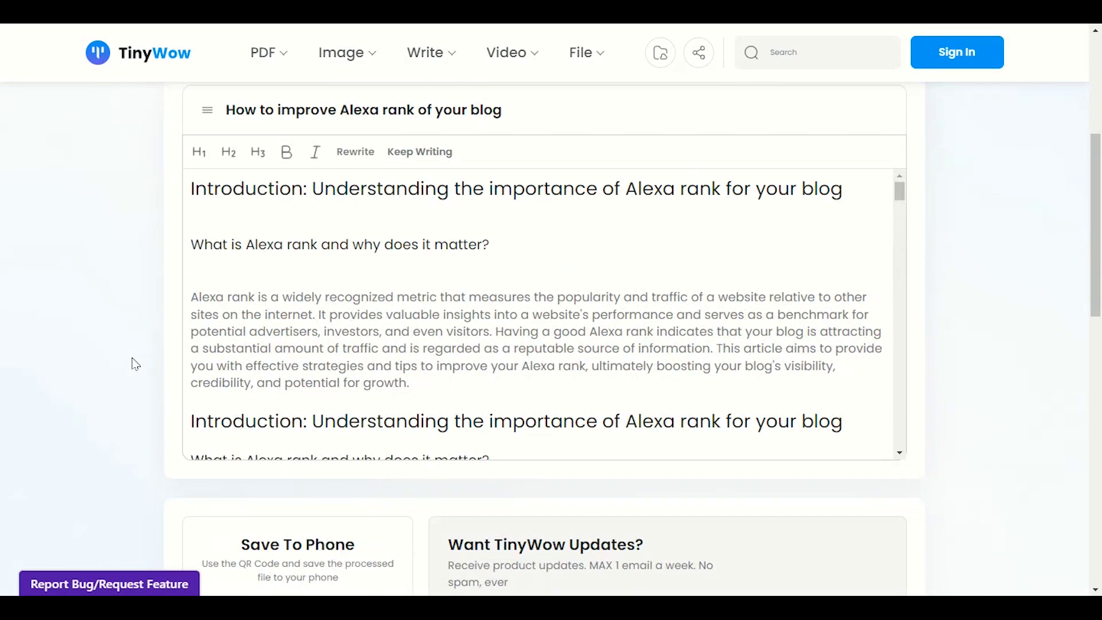
pyautogui.scroll(1, 148, 361)
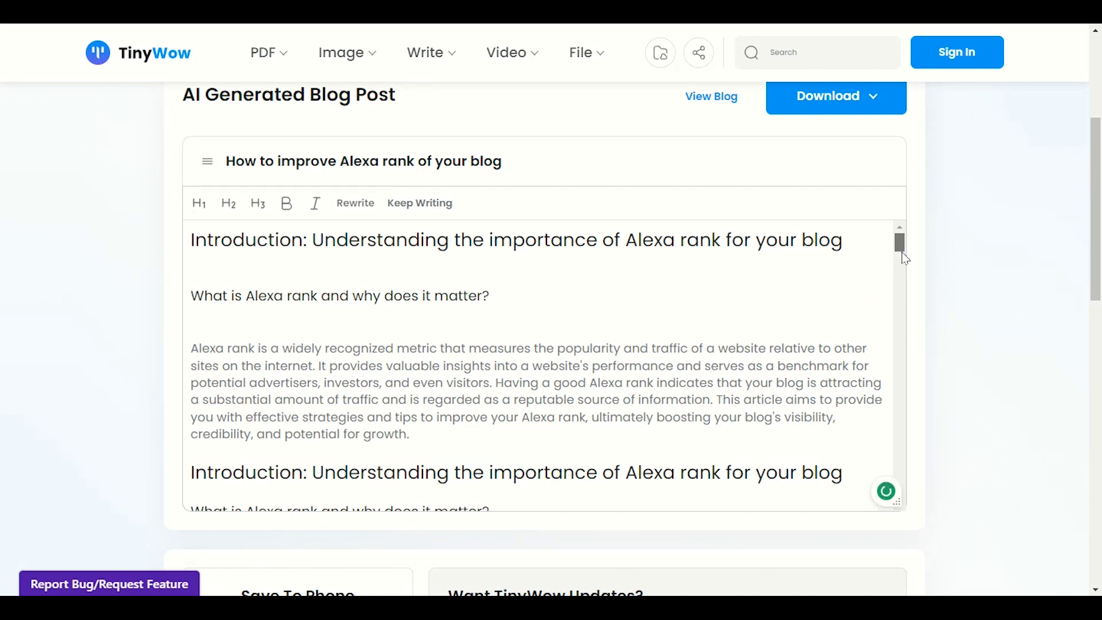
pyautogui.scroll(-8, 900, 252)
pyautogui.scroll(7, 900, 244)
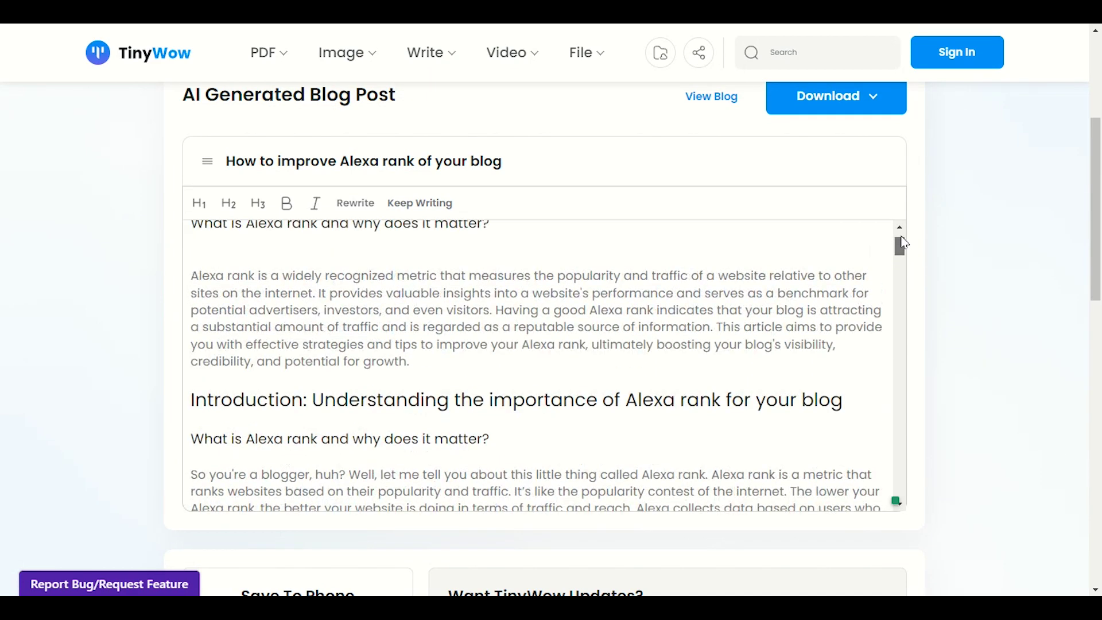
pyautogui.scroll(1, 903, 243)
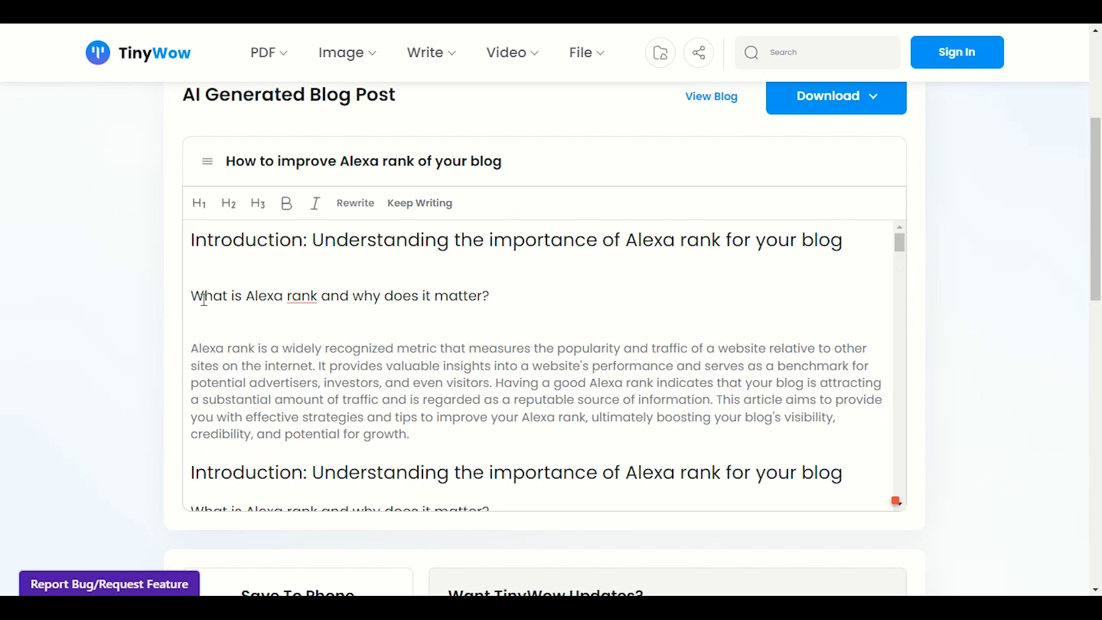
pyautogui.scroll(-3, 526, 354)
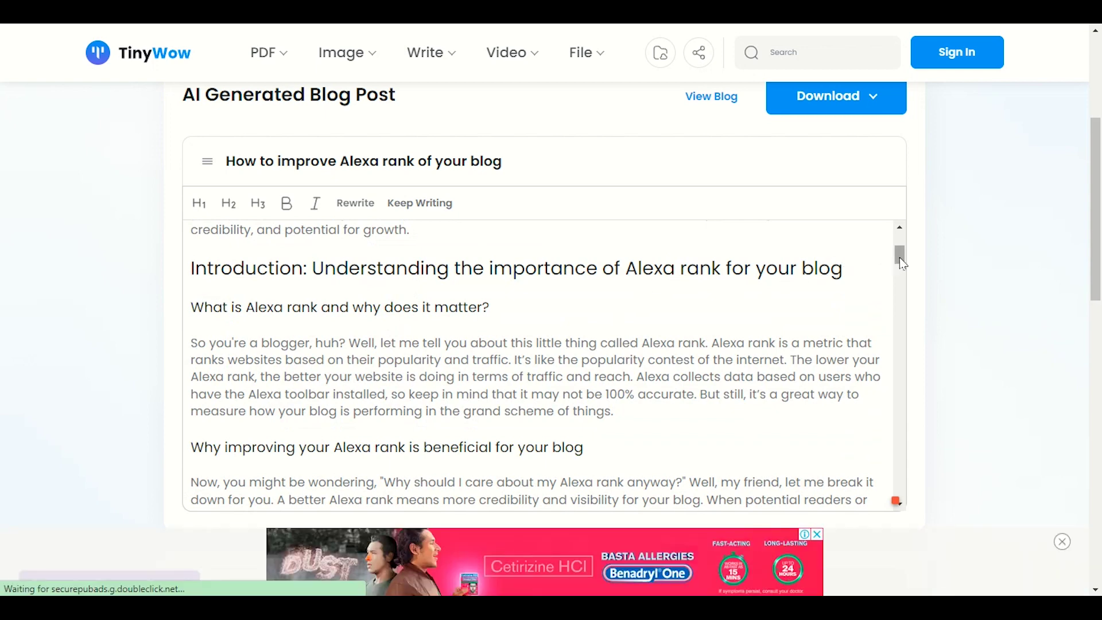
pyautogui.moveTo(900, 258); pyautogui.dragTo(927, 234)
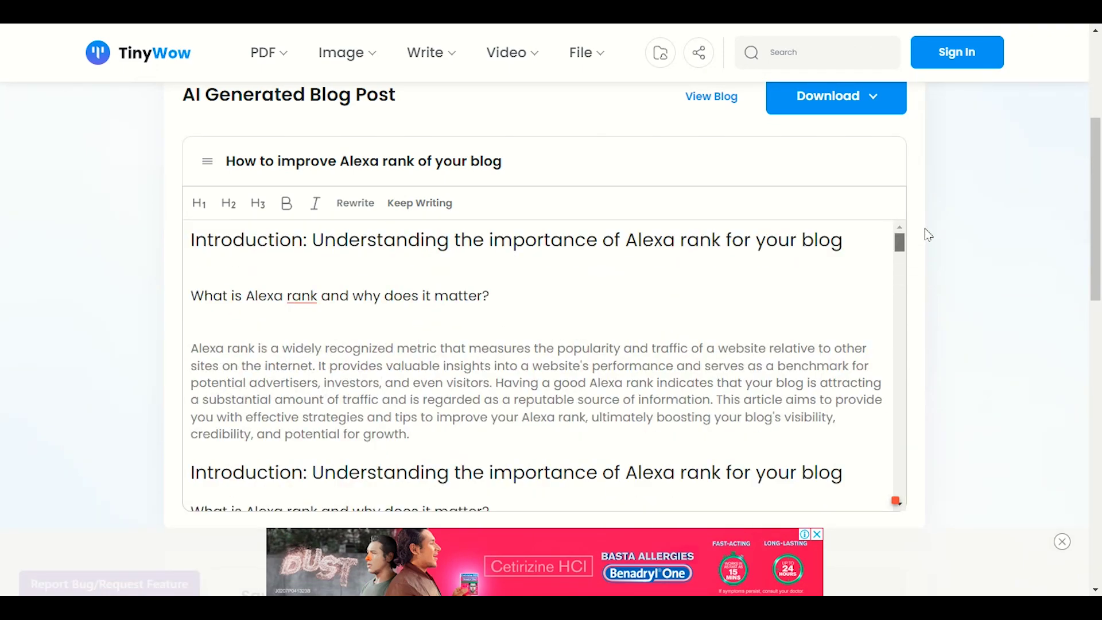
pyautogui.scroll(-3, 924, 238)
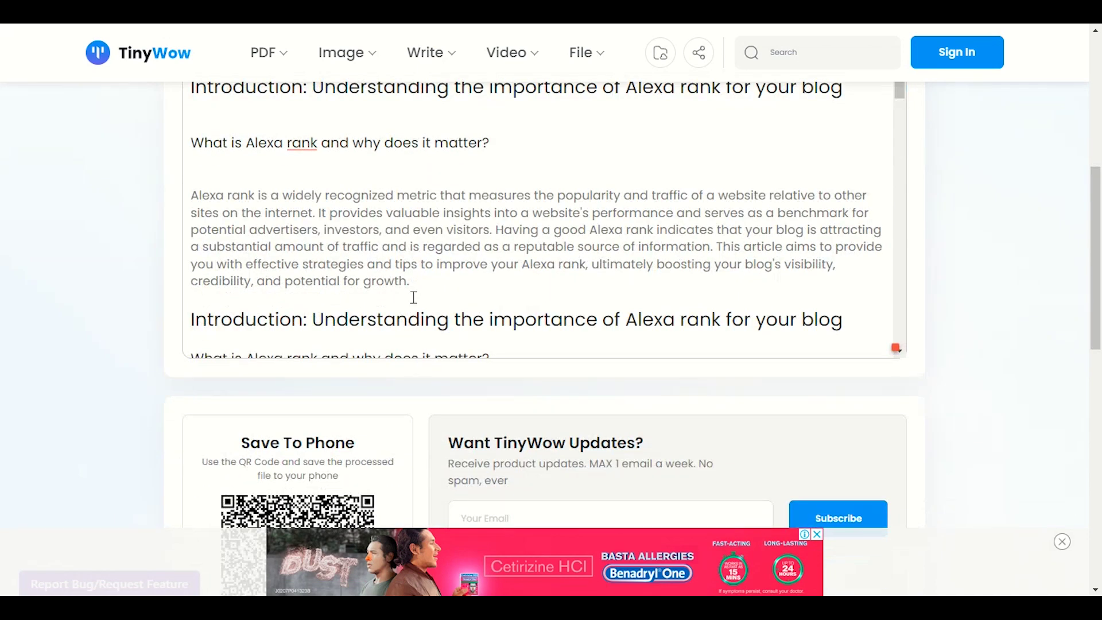
pyautogui.scroll(2, 414, 296)
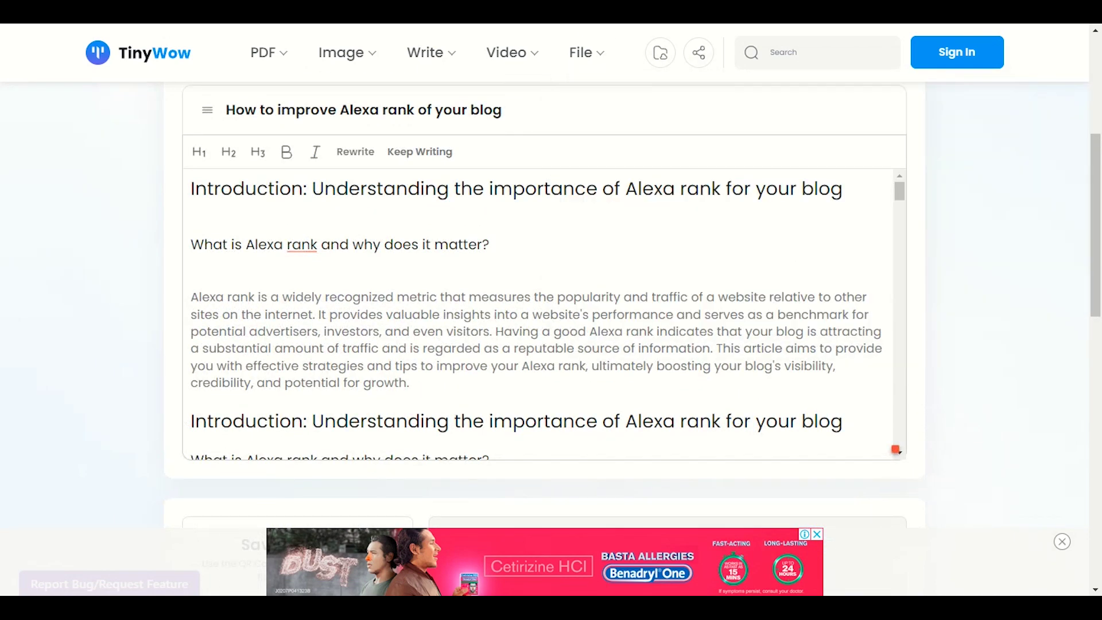
# Step: Open the plagiarismdetector.net checker in a new browser tab and paste the generated article into its text box
pyautogui.hotkey('ctrl', 't')
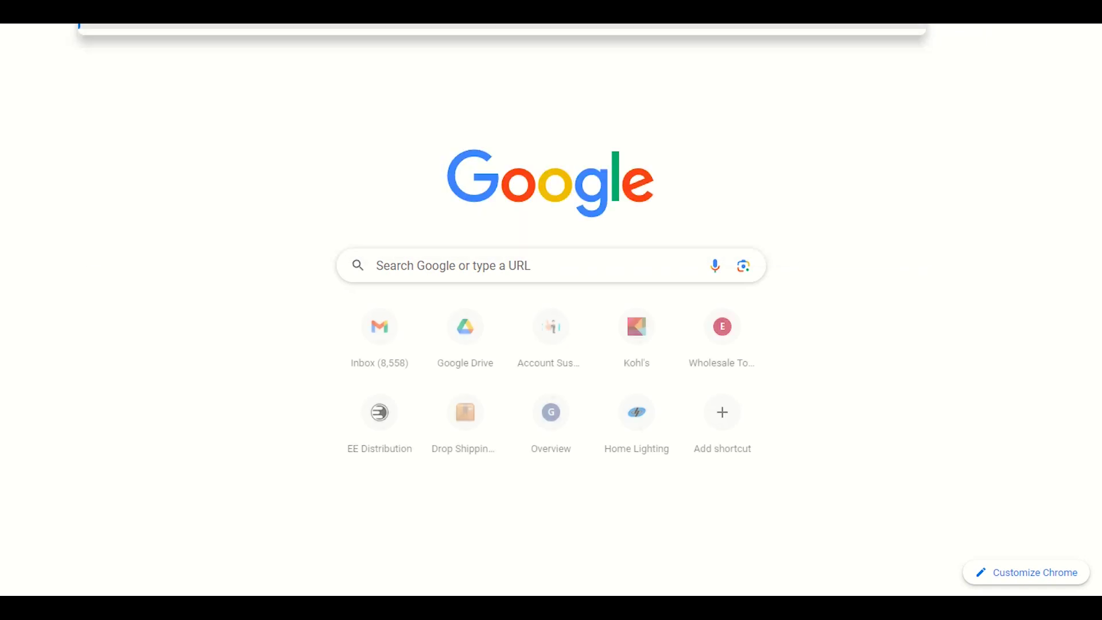
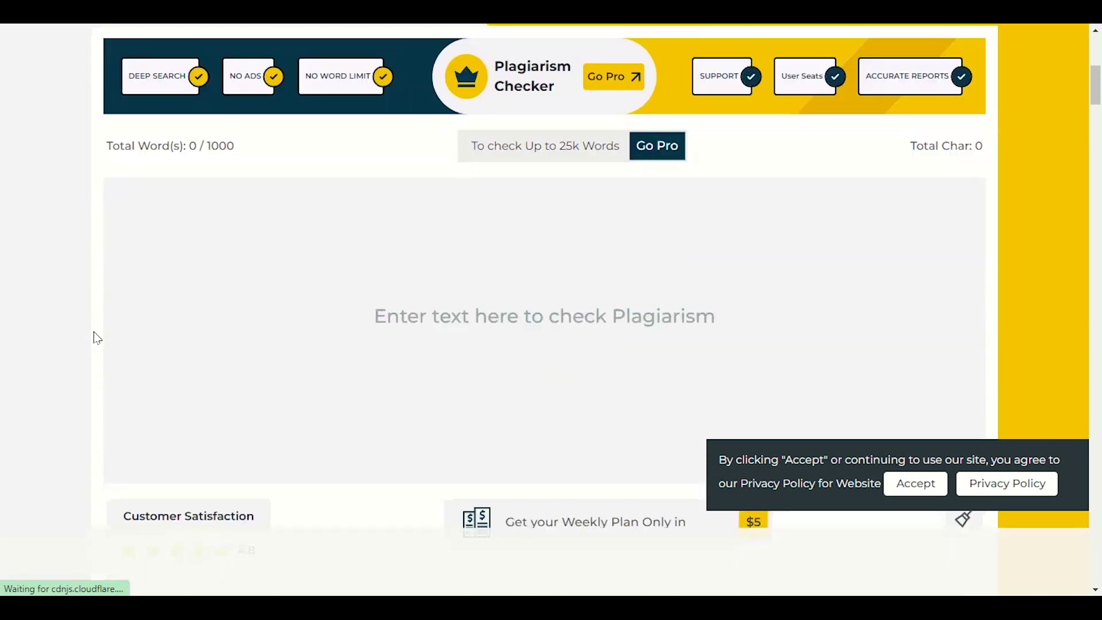
pyautogui.click(185, 192)
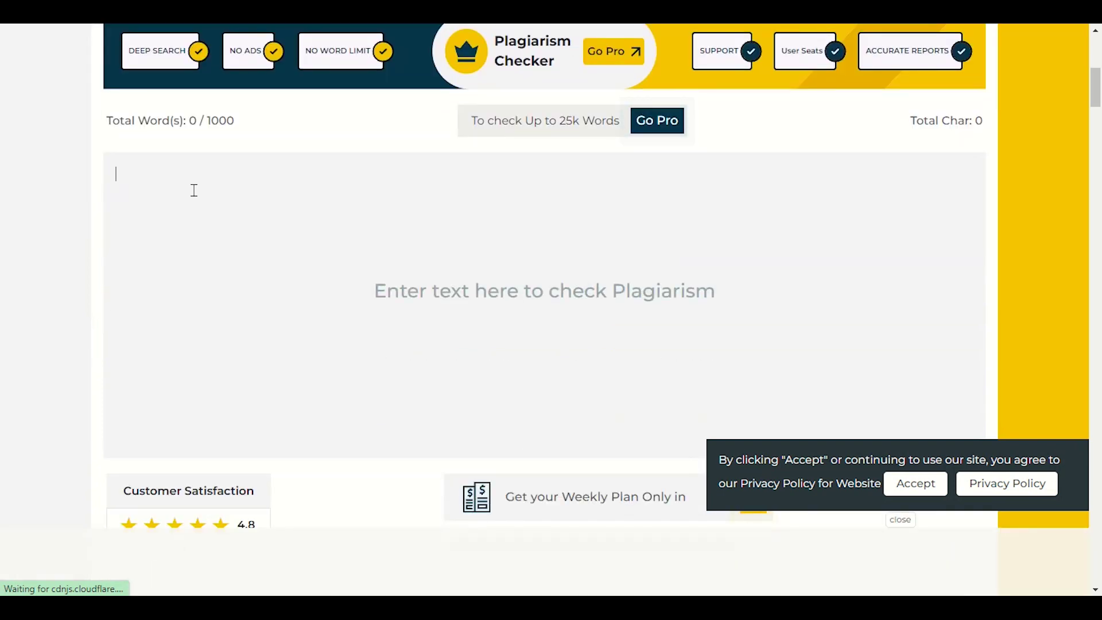
pyautogui.rightClick(192, 190)
pyautogui.click(212, 314)
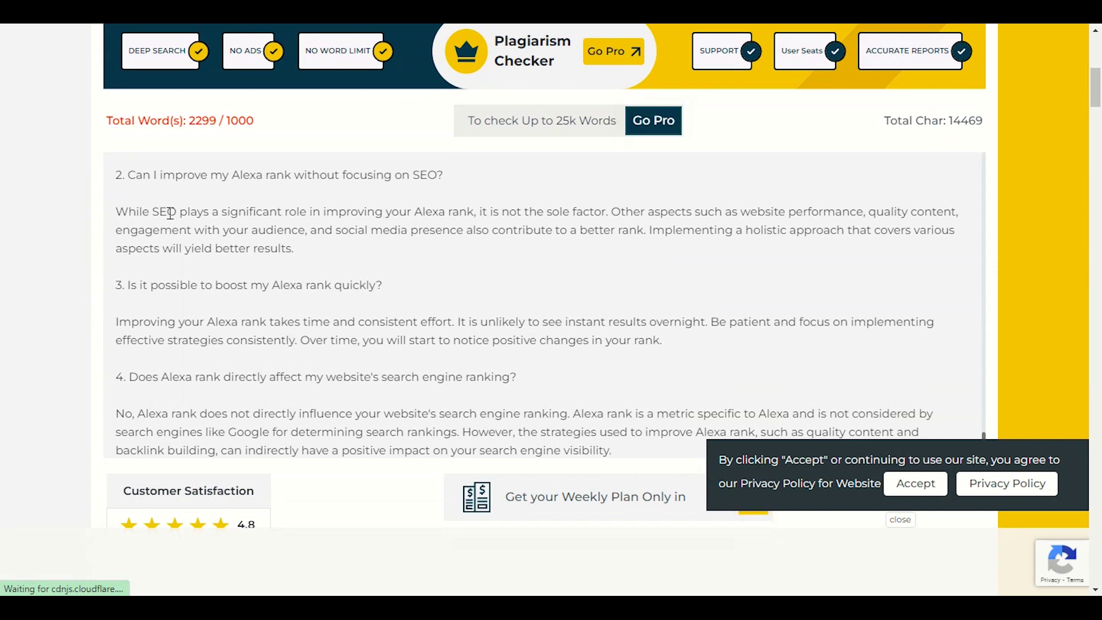
# Step: Delete the pasted text from the heading "Building a loyal community and increasing user engagement" to the end
pyautogui.scroll(2, 190, 288)
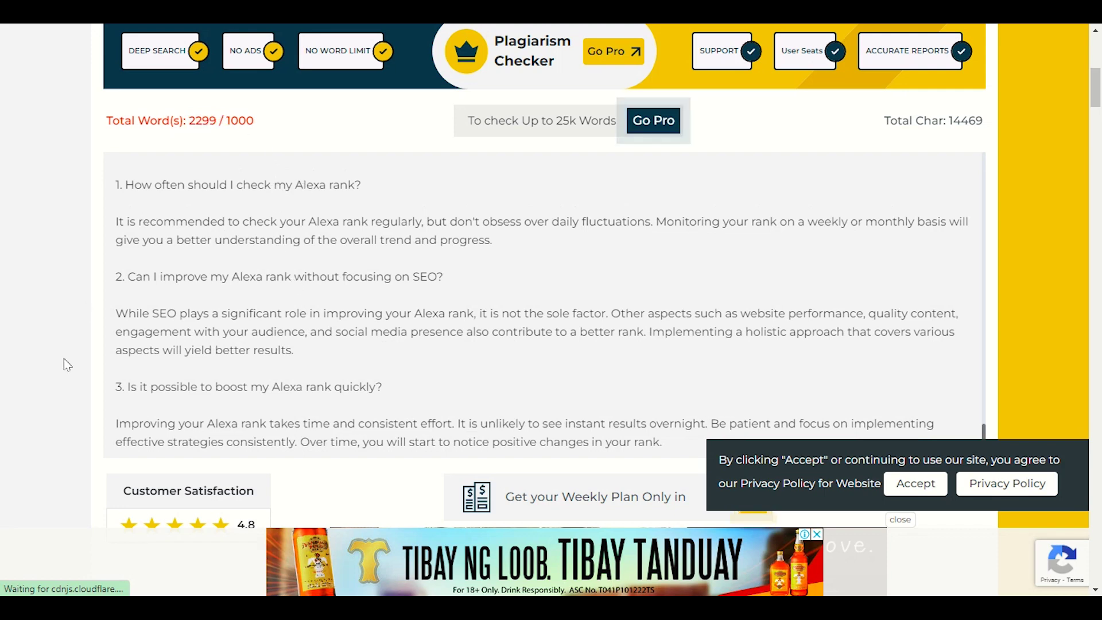
pyautogui.scroll(-2, 64, 359)
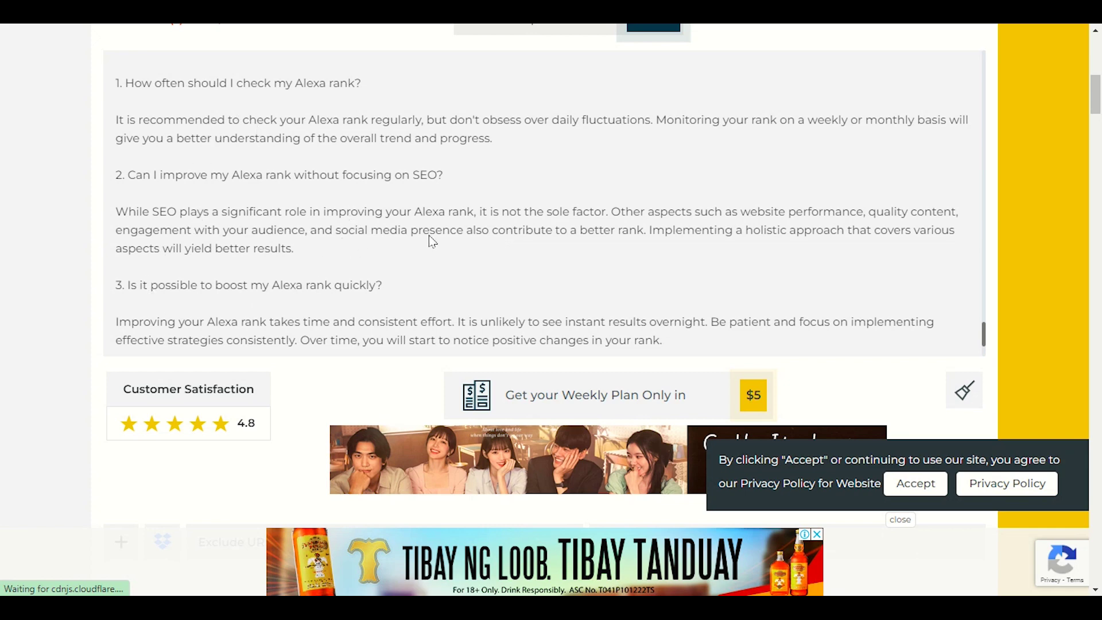
pyautogui.scroll(5, 429, 236)
pyautogui.scroll(8, 60, 287)
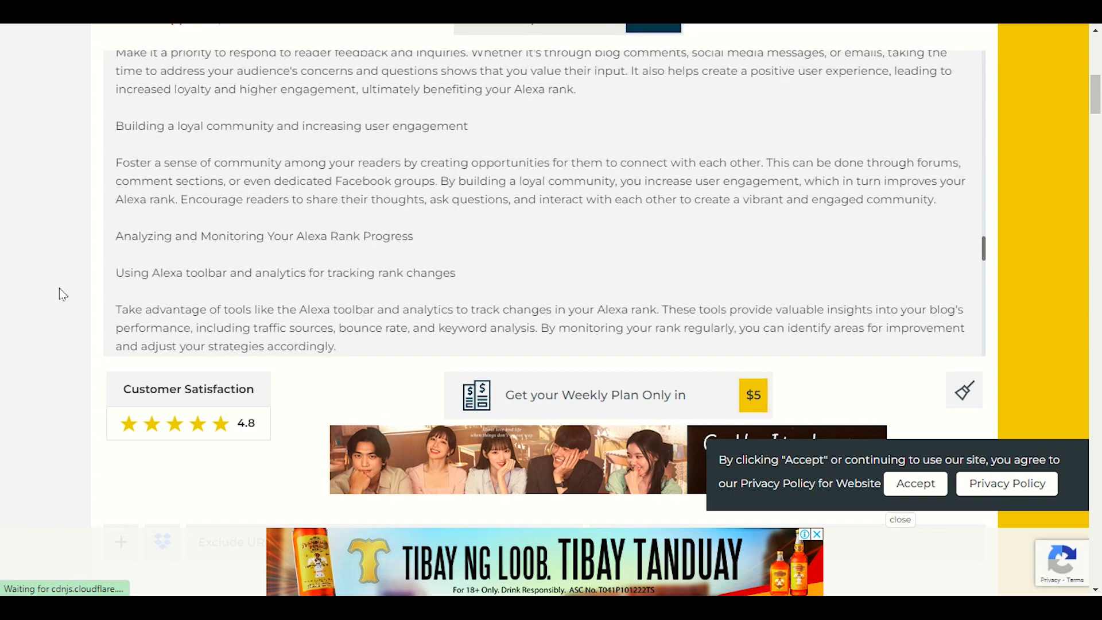
pyautogui.scroll(-1, 60, 308)
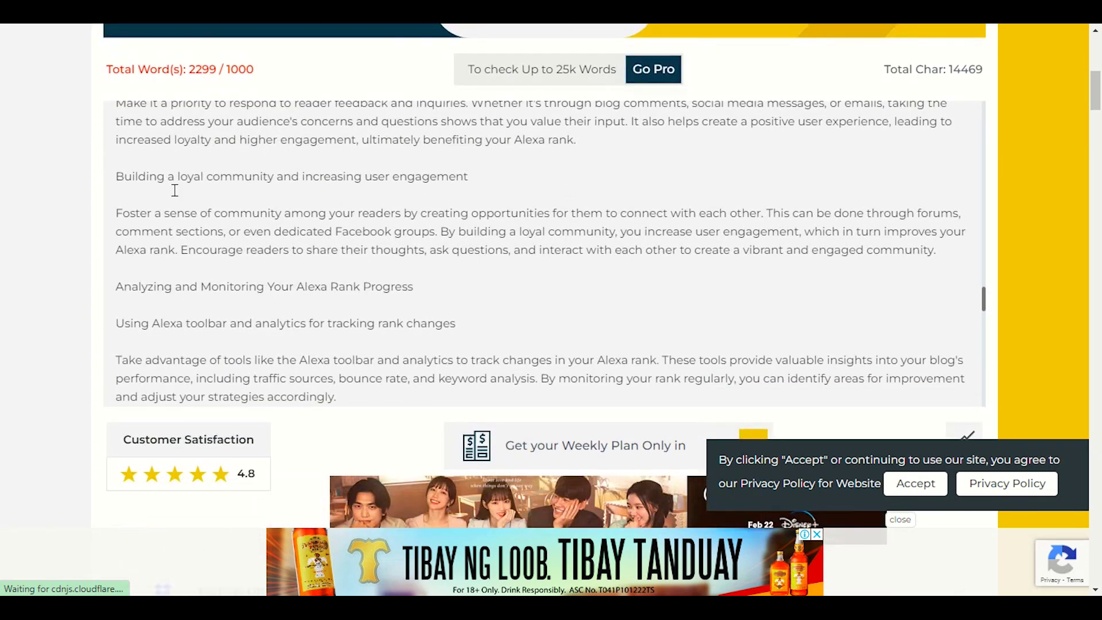
pyautogui.moveTo(117, 178); pyautogui.dragTo(895, 407)
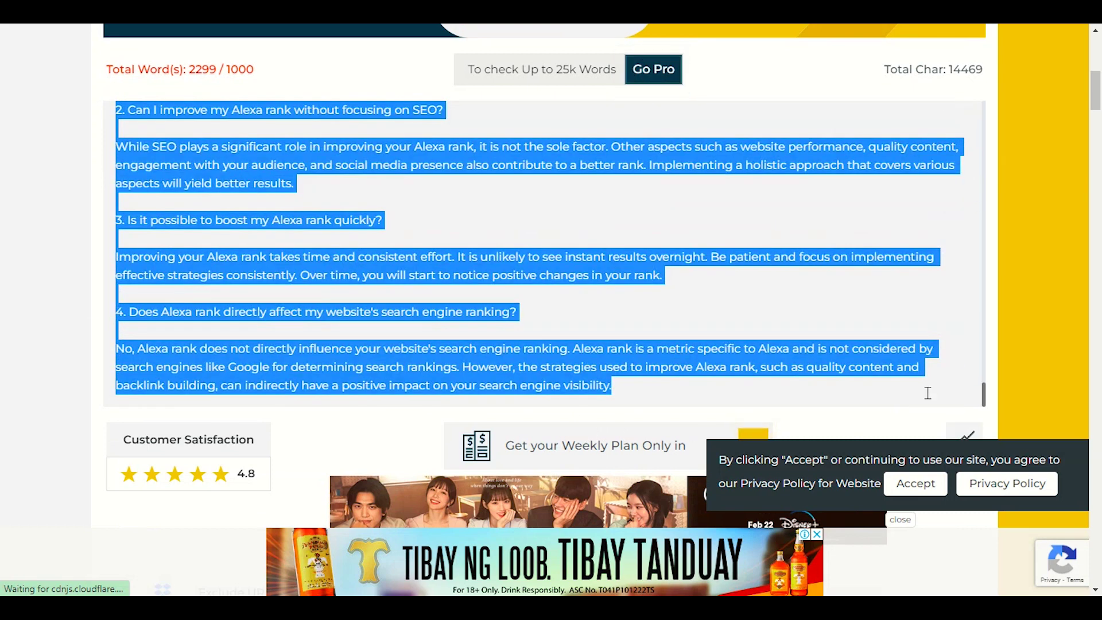
pyautogui.press('BackSpace')
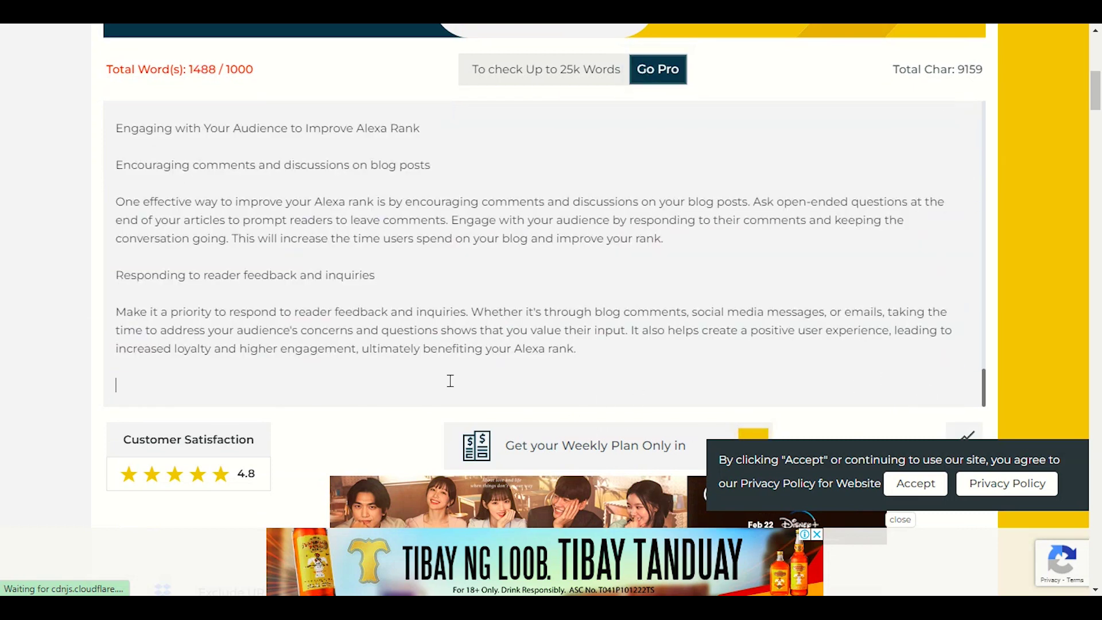
# Step: Shorten the text further by removing everything from "Encouraging social sharing and engagement with readers" to the end
pyautogui.moveTo(195, 373); pyautogui.dragTo(121, 198)
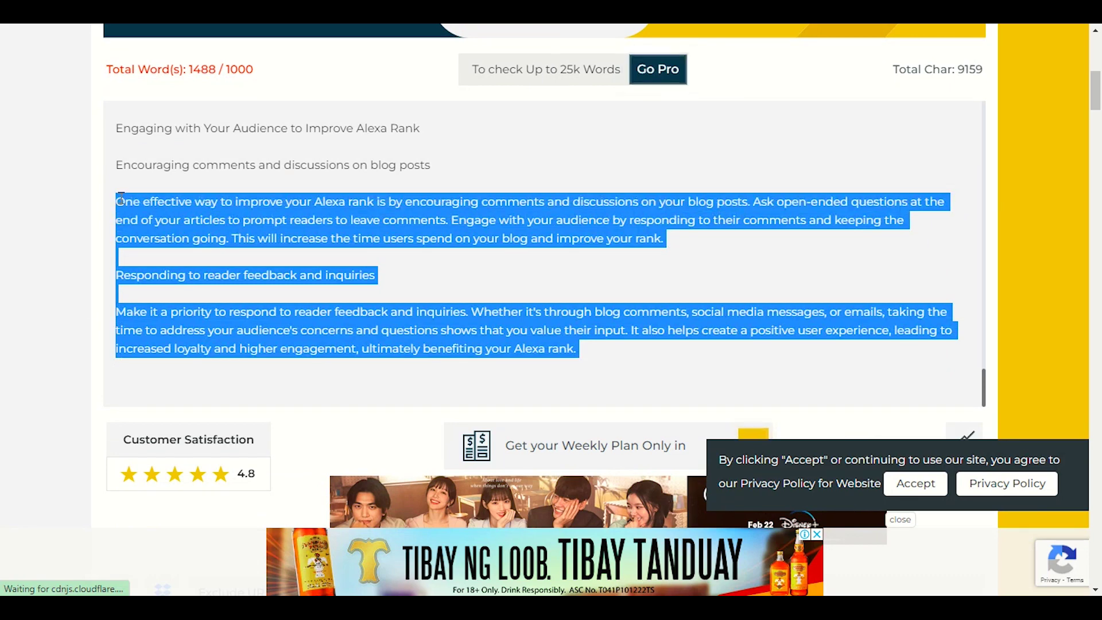
pyautogui.press('BackSpace')
pyautogui.press('BackSpace')
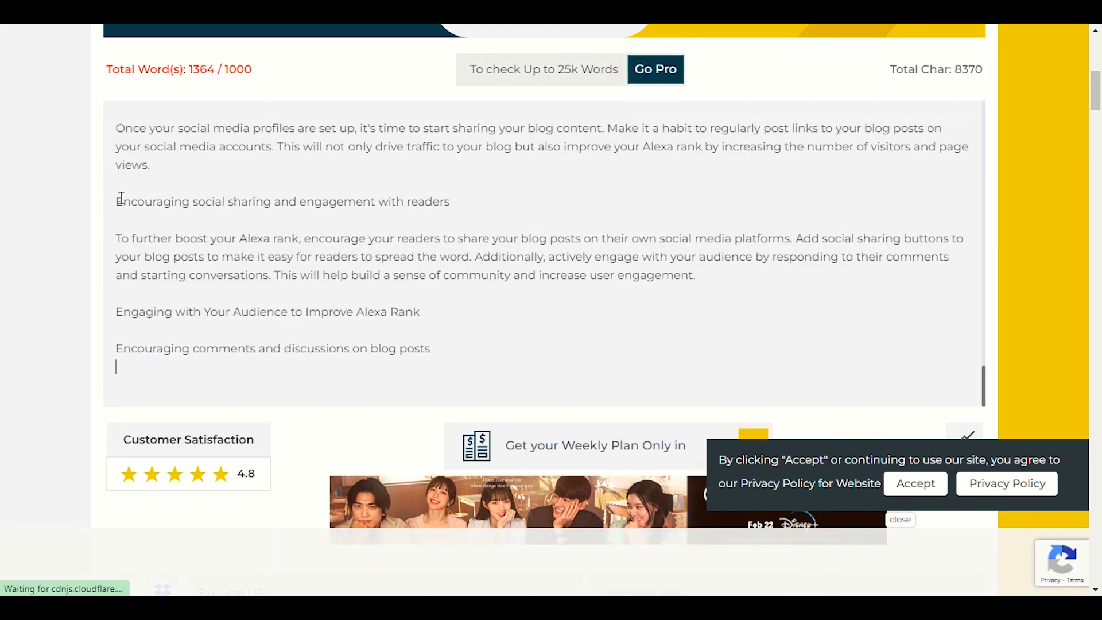
pyautogui.moveTo(115, 201); pyautogui.dragTo(541, 375)
pyautogui.press('BackSpace')
pyautogui.press('BackSpace')
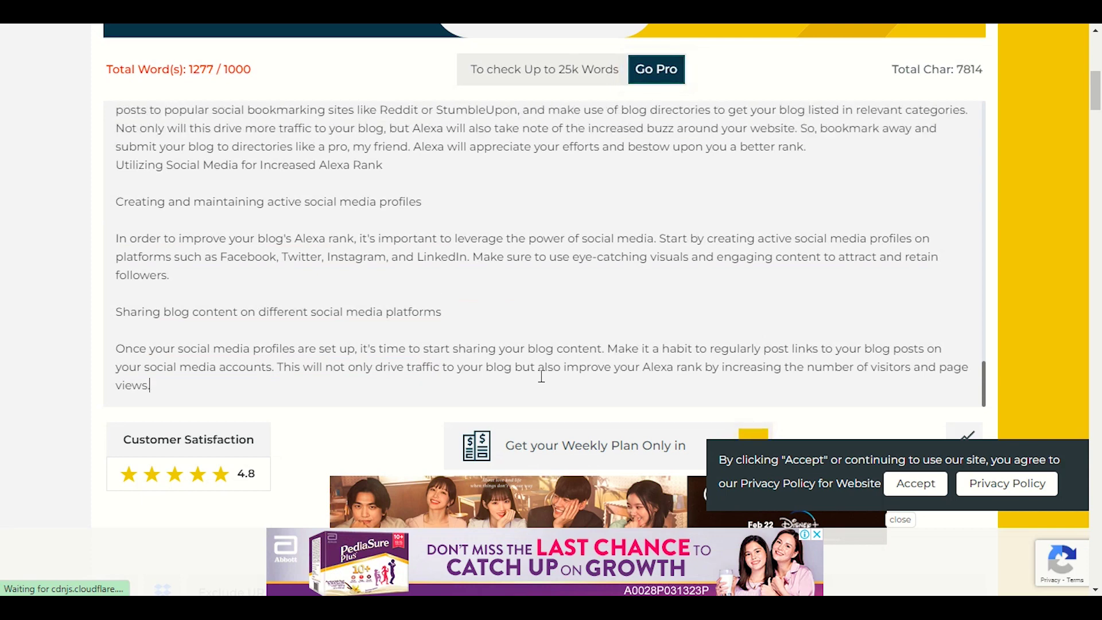
# Step: Remove everything from "Guest posting and contributing to industry-related blogs" onward to get under the 1000-word limit
pyautogui.moveTo(115, 201); pyautogui.dragTo(149, 122)
pyautogui.press('BackSpace')
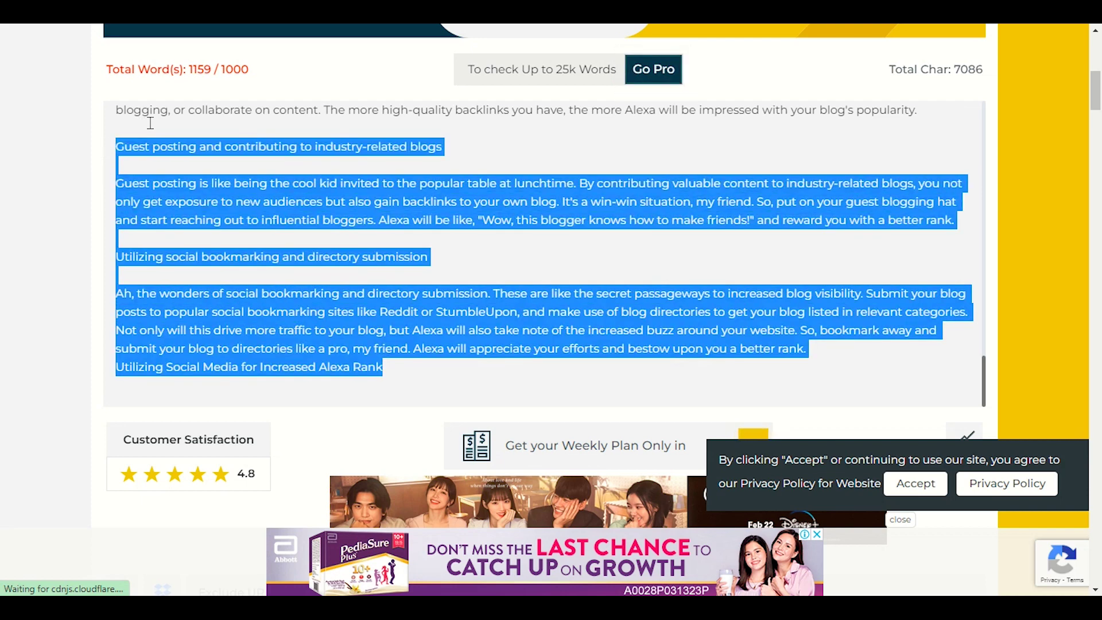
pyautogui.press('BackSpace')
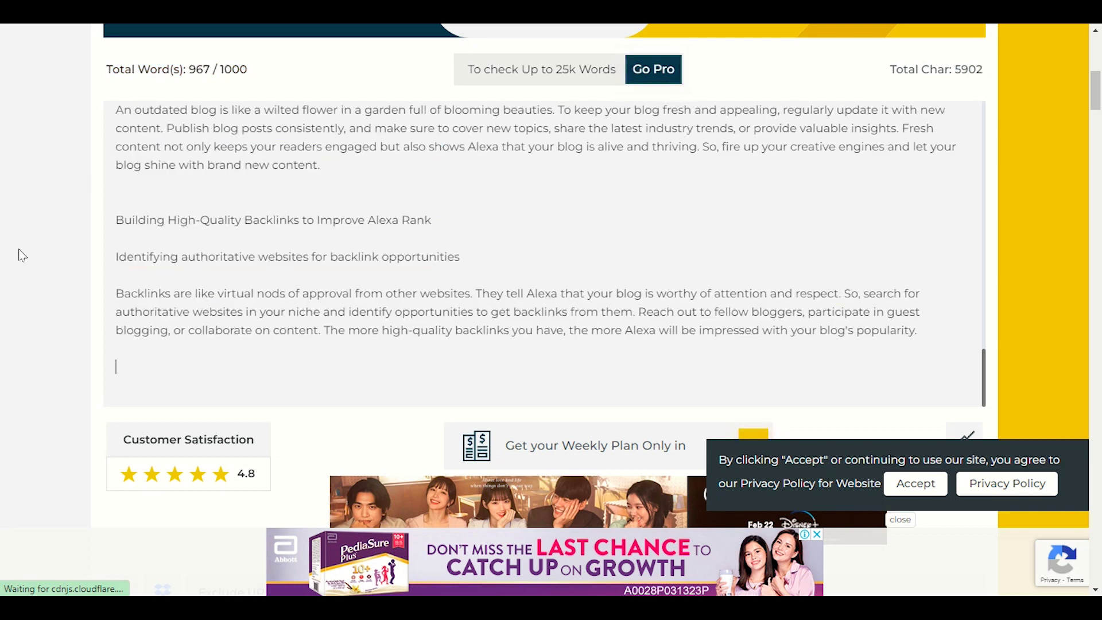
# Step: Run the plagiarism check on the trimmed article text
pyautogui.scroll(-4, 25, 261)
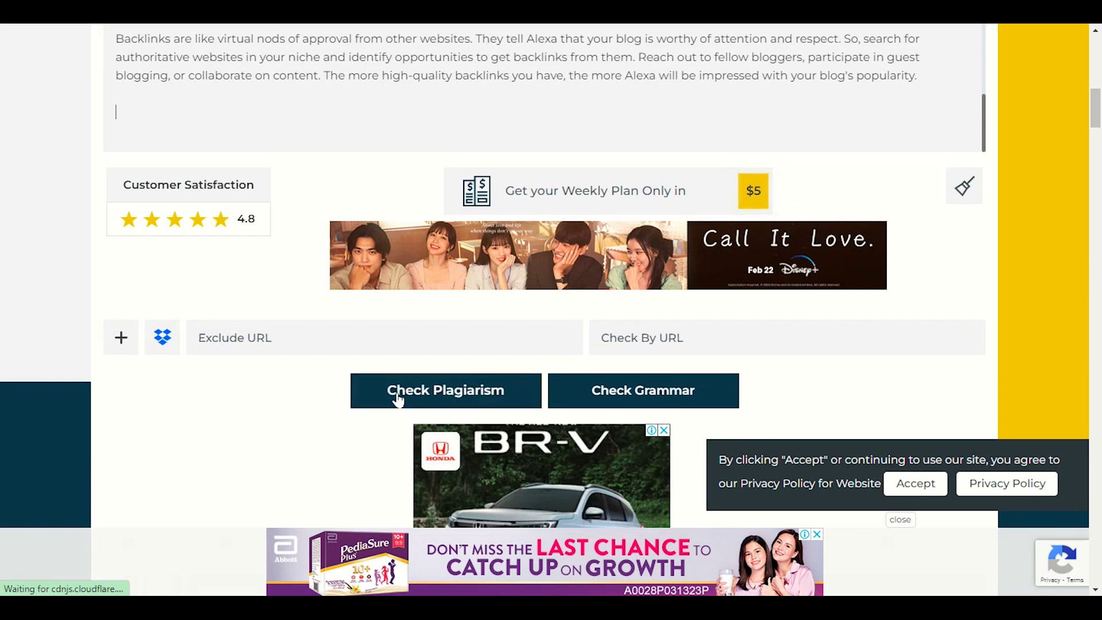
pyautogui.click(400, 399)
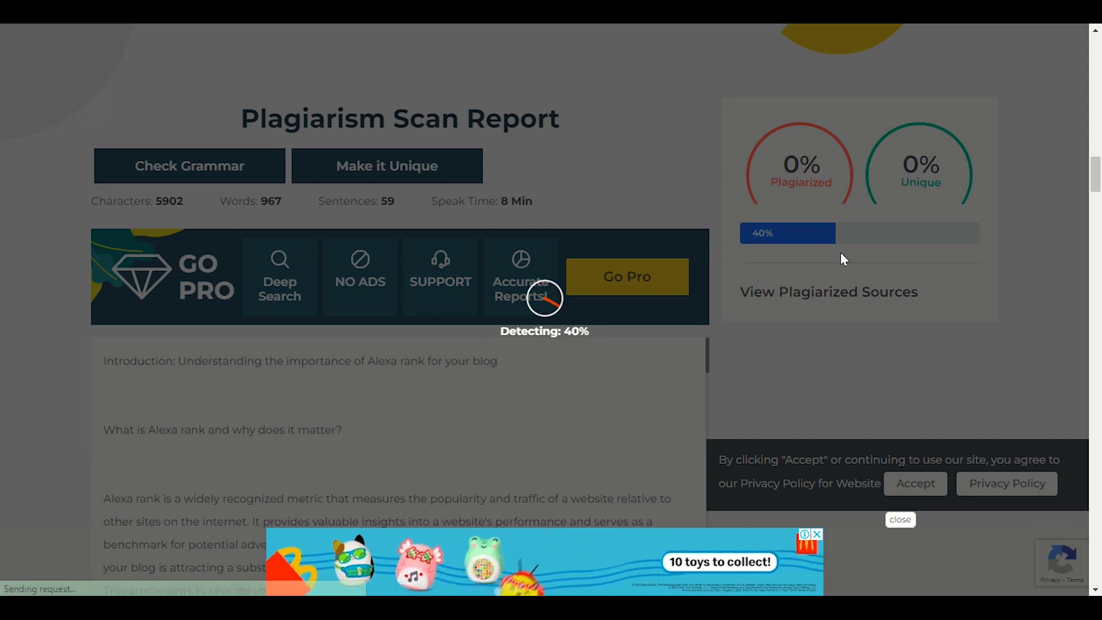
pyautogui.scroll(-1, 841, 253)
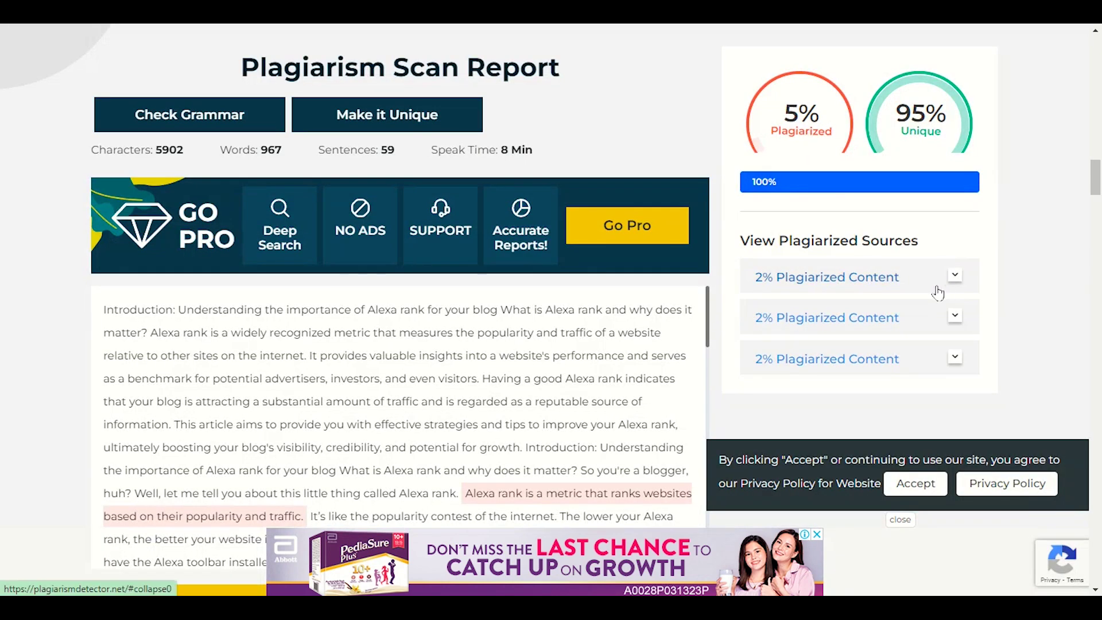
# Step: Review the scan report's plagiarized and unique percentages and its source list, and dismiss the Grammarly pop-up
pyautogui.scroll(-2, 753, 251)
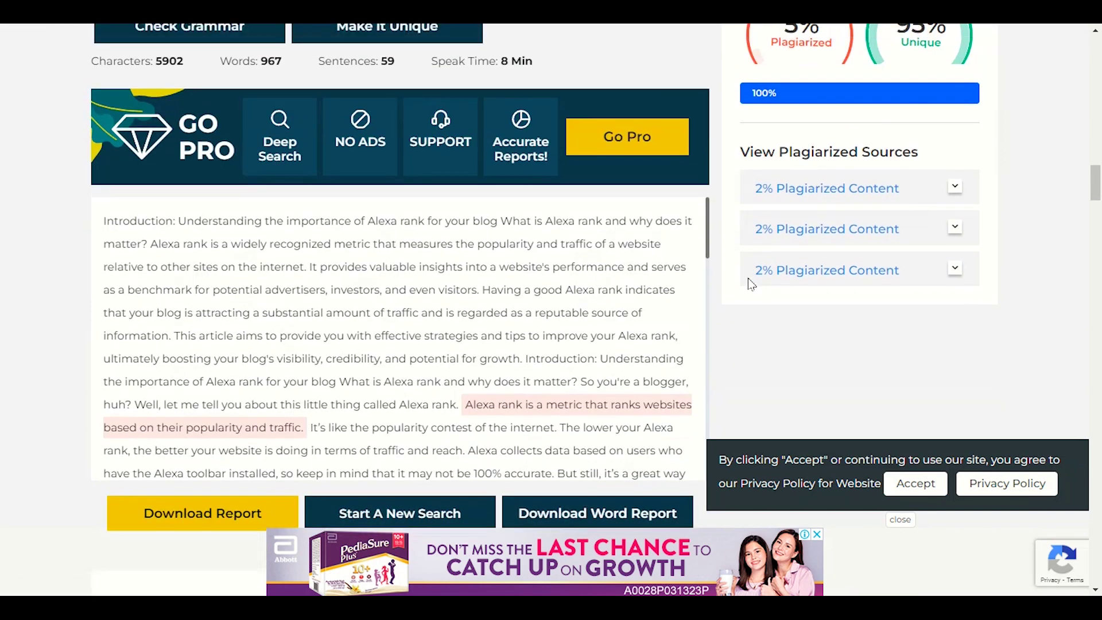
pyautogui.scroll(2, 748, 278)
pyautogui.scroll(-1, 743, 241)
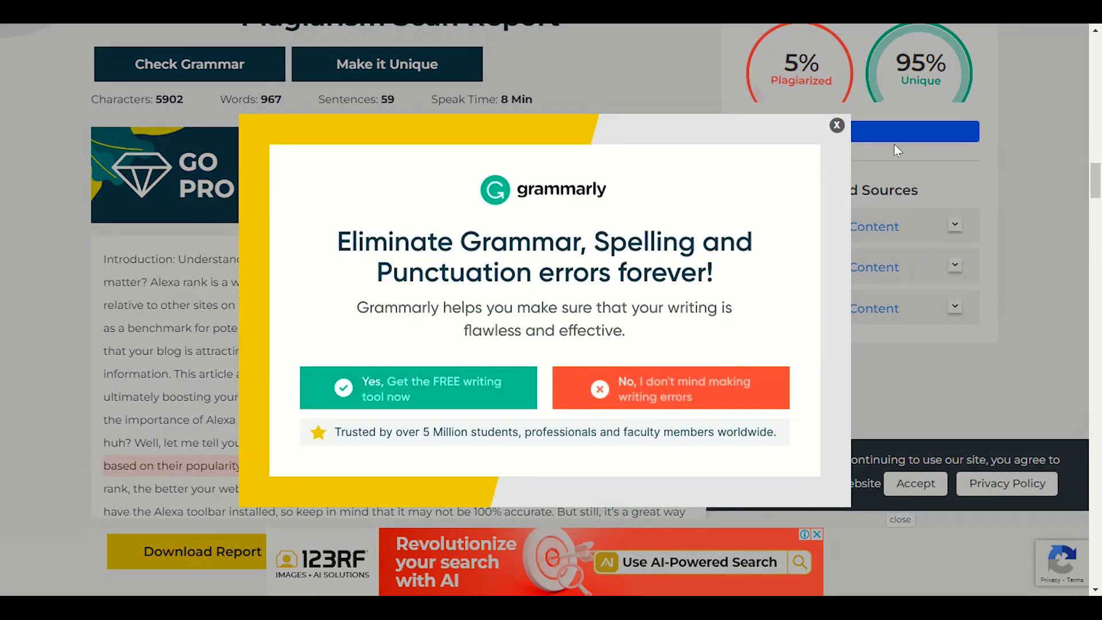
pyautogui.click(836, 125)
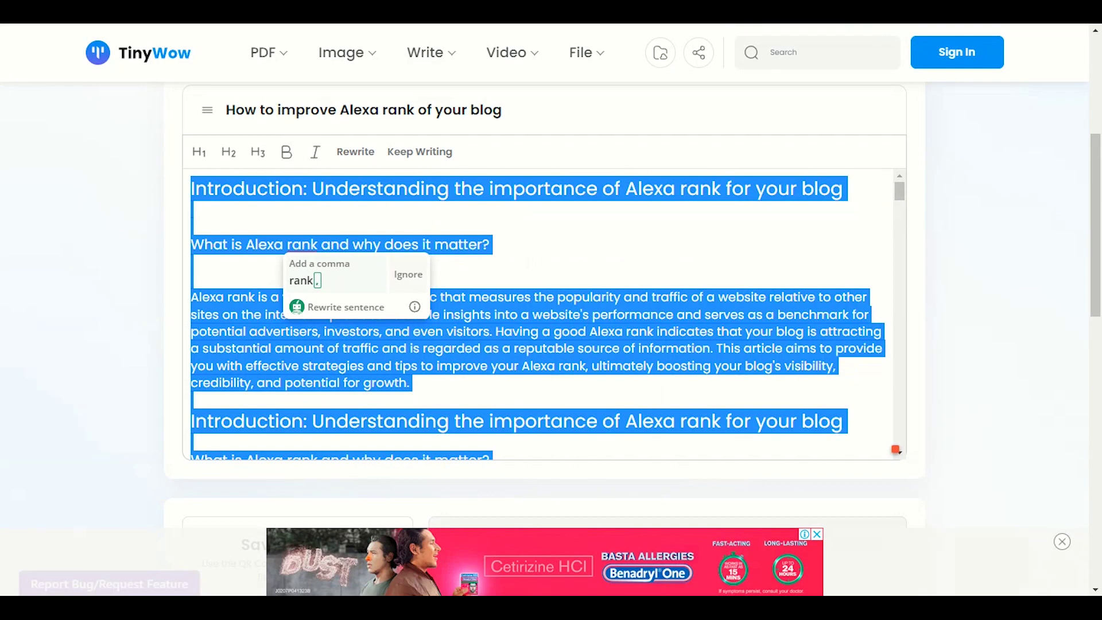
# Step: Switch back to the generated article in TinyWow and clear the text selection
pyautogui.rightClick(664, 312)
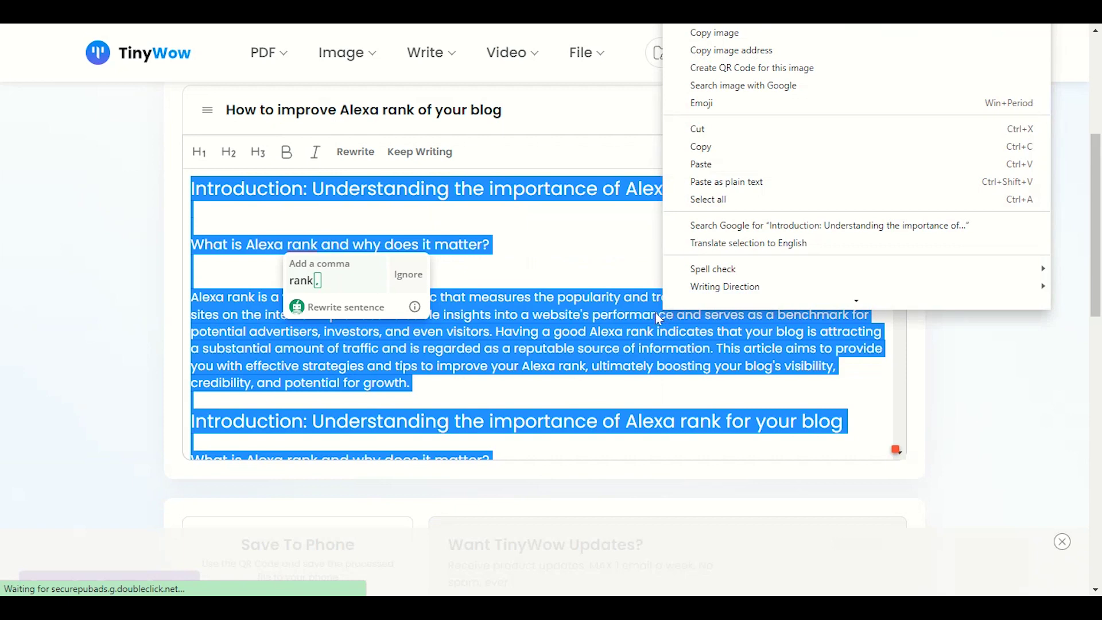
pyautogui.click(627, 315)
pyautogui.click(625, 315)
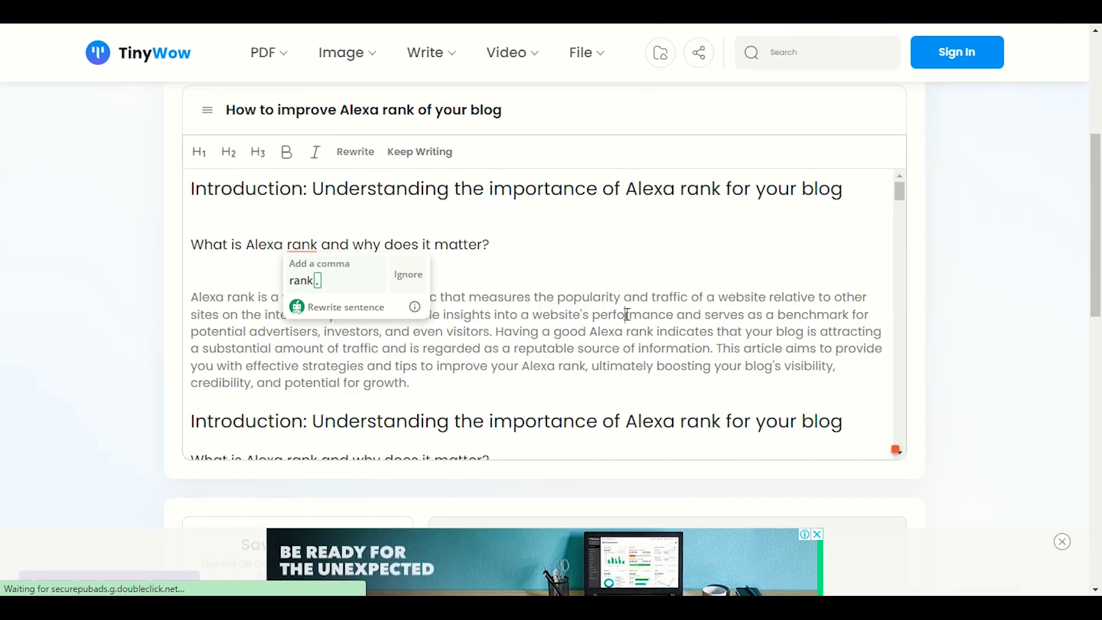
# Step: Copy the generated article's title "How to improve Alexa rank of your blog"
pyautogui.moveTo(499, 114); pyautogui.dragTo(234, 108)
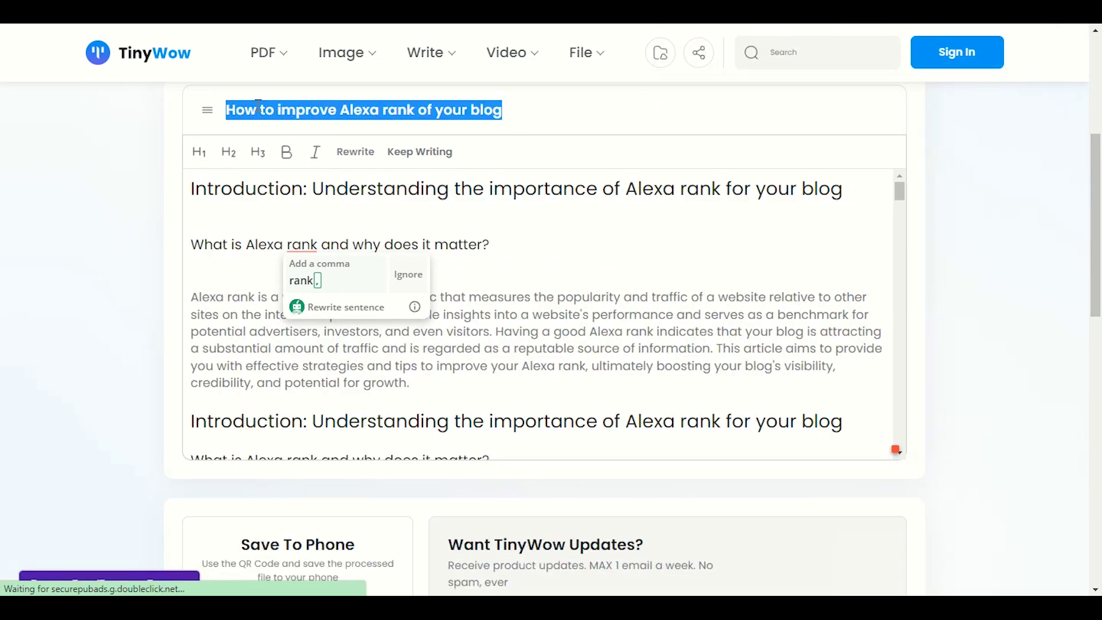
pyautogui.rightClick(257, 106)
pyautogui.click(253, 114)
pyautogui.rightClick(250, 110)
pyautogui.click(279, 239)
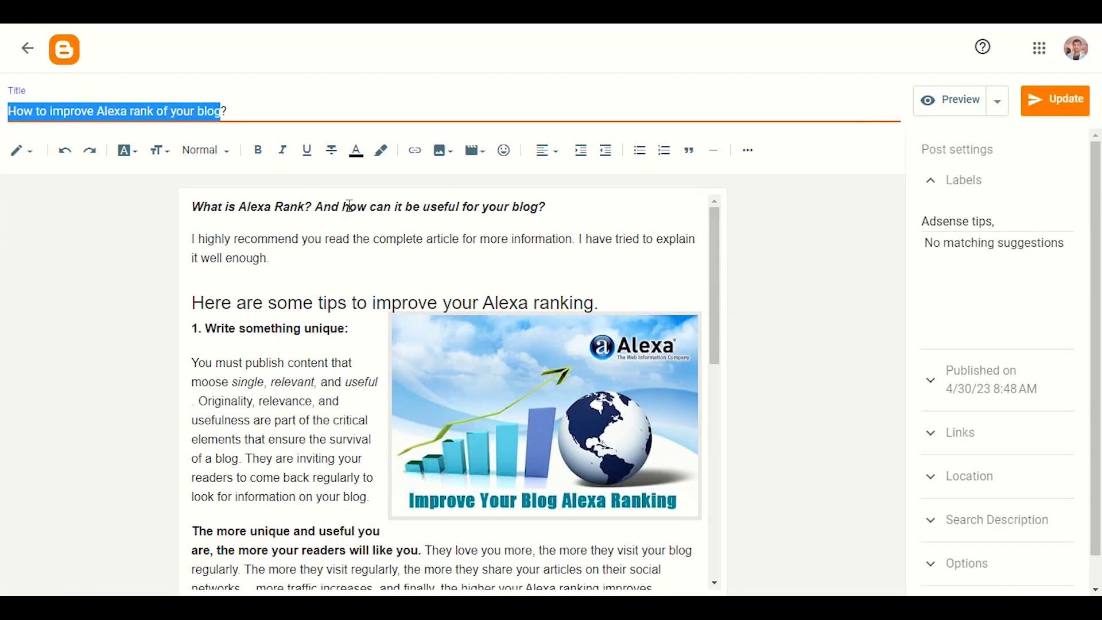
# Step: In Blogger, leave the open post and switch to the "Leronta Blog - Social Media ideas, Blogging, Technology" blog
pyautogui.click(28, 48)
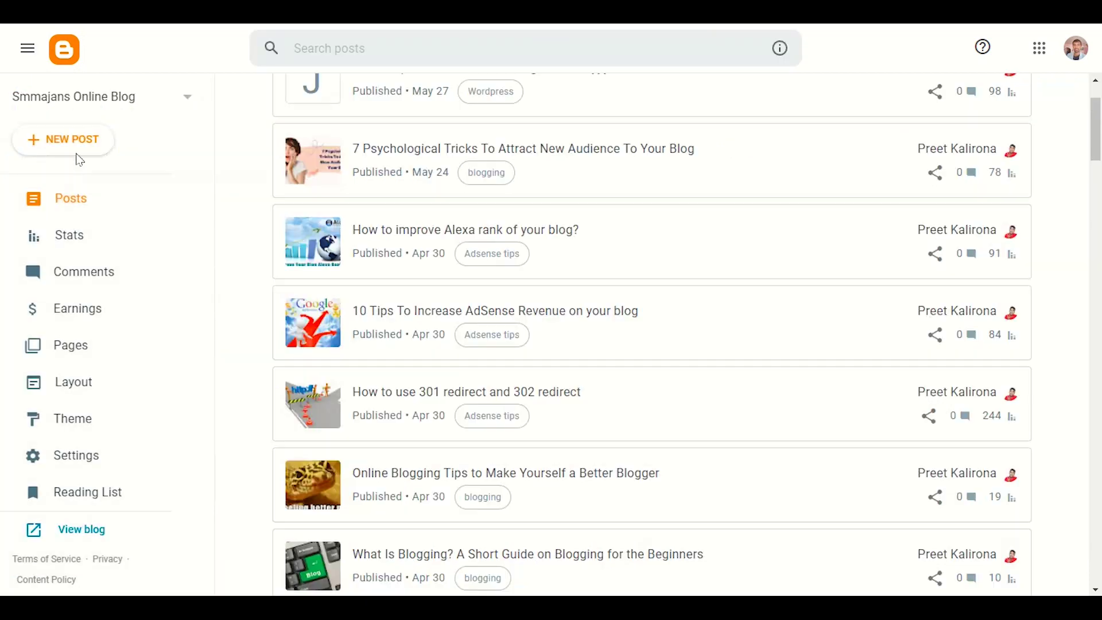
pyautogui.click(91, 98)
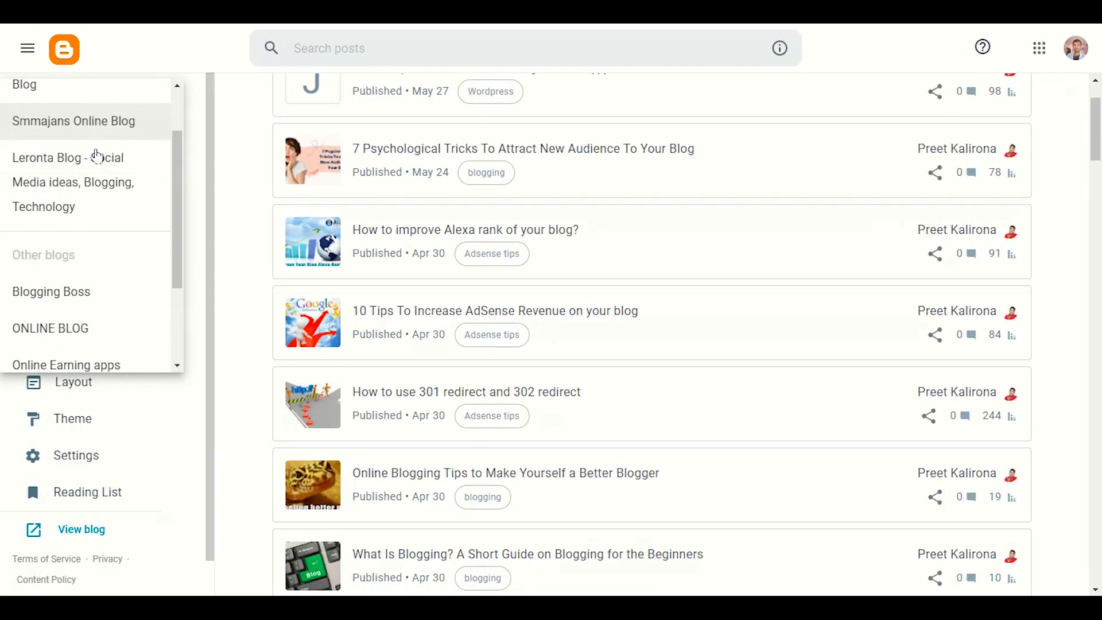
pyautogui.click(90, 197)
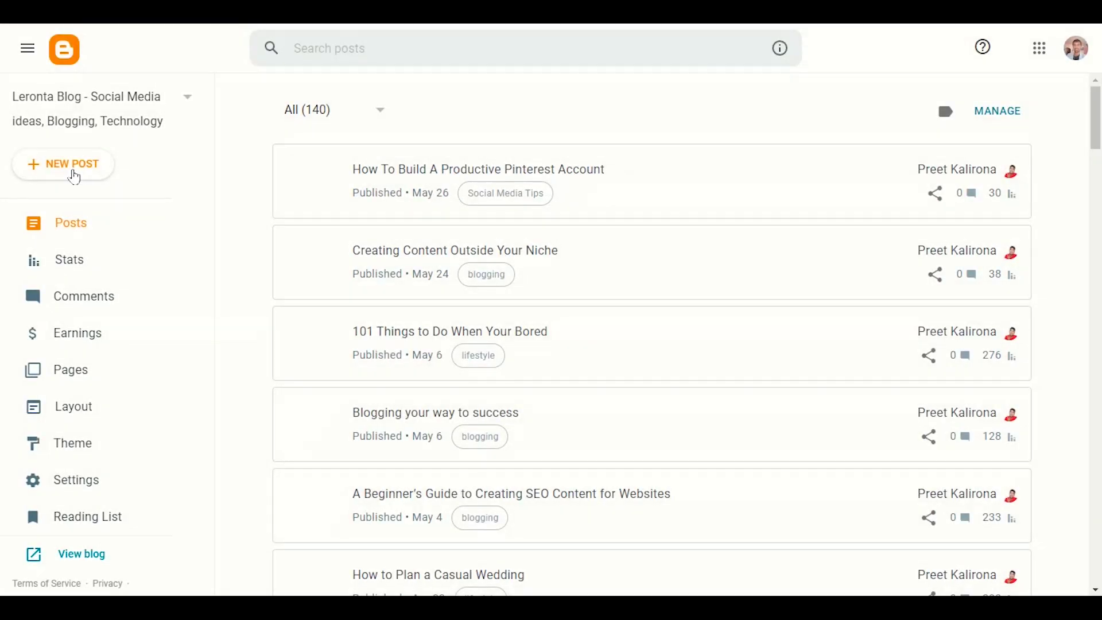
# Step: Create a new post and paste "How to improve Alexa rank of your blog" as its title
pyautogui.click(81, 172)
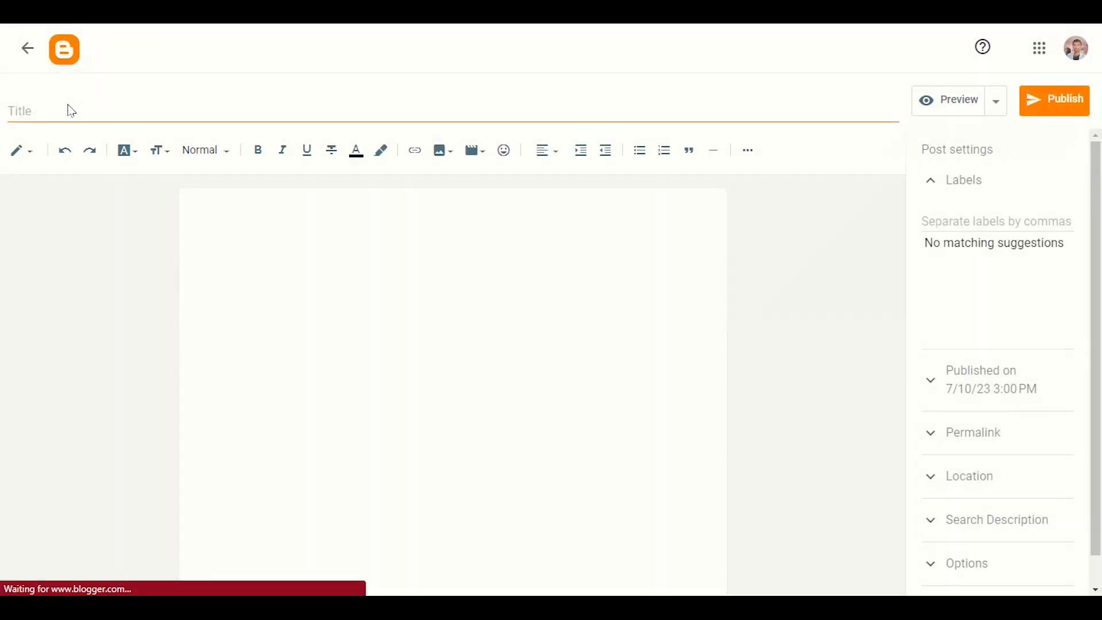
pyautogui.rightClick(71, 115)
pyautogui.click(87, 236)
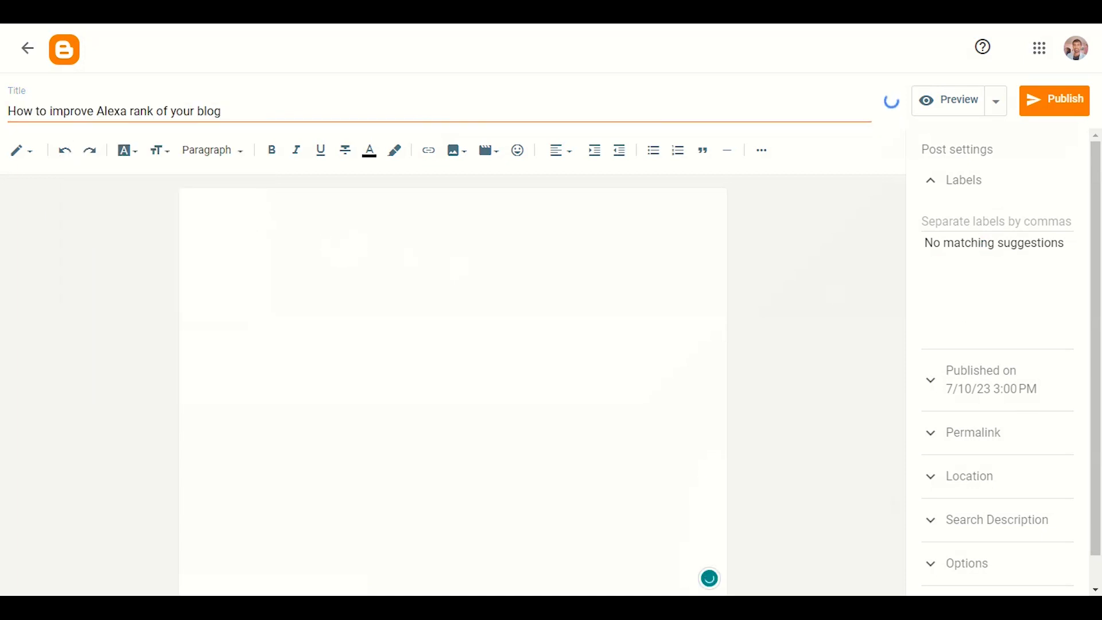
# Step: Switch to TinyWow and copy the entire generated article text
pyautogui.hotkey('alt', 'Tab')
pyautogui.rightClick(493, 296)
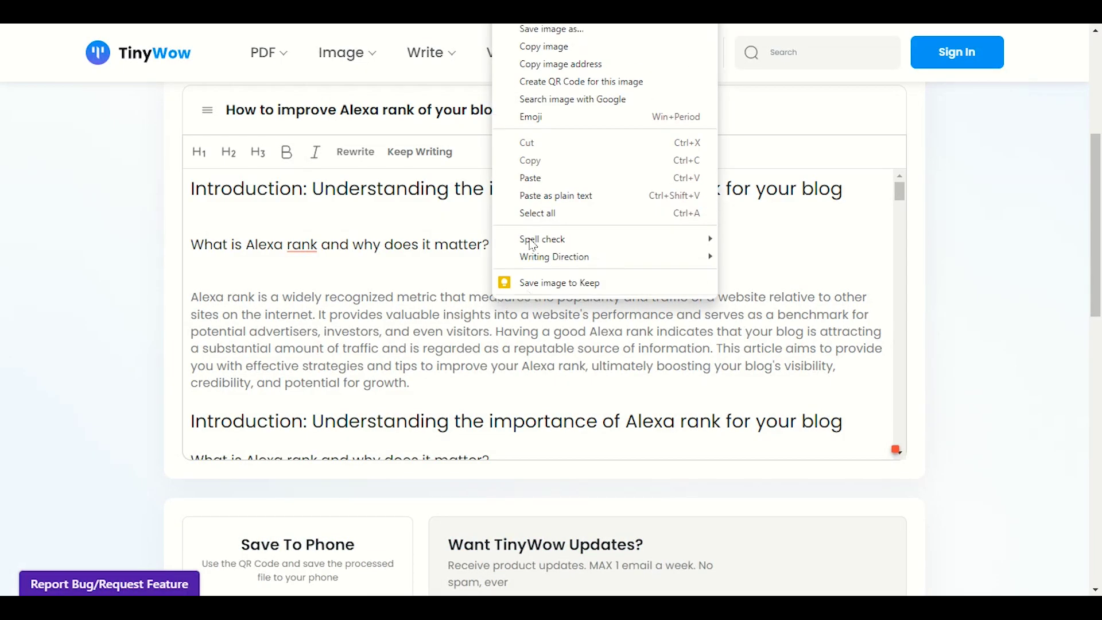
pyautogui.click(536, 211)
pyautogui.rightClick(514, 319)
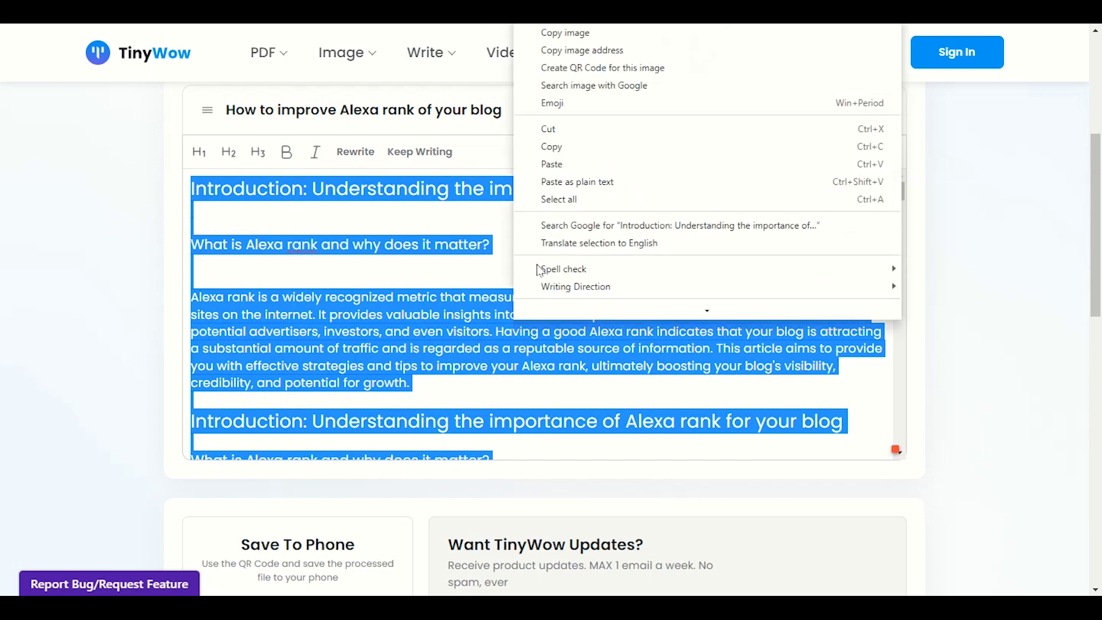
pyautogui.click(569, 156)
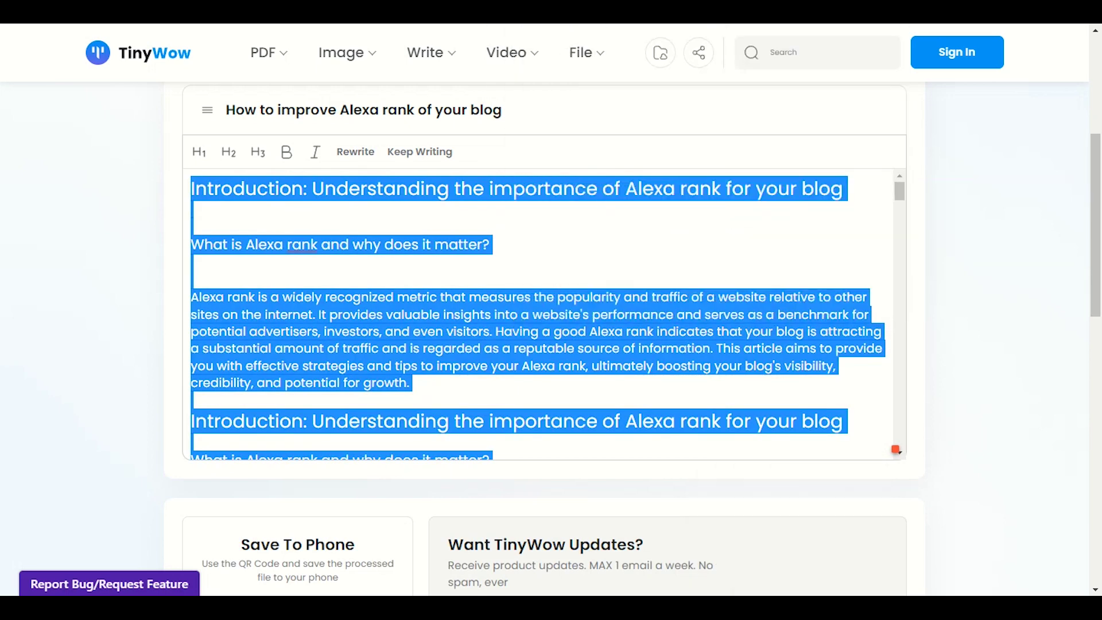
# Step: Paste the article into the new Blogger post's body and remove the empty line above the first heading
pyautogui.hotkey('alt', 'Tab')
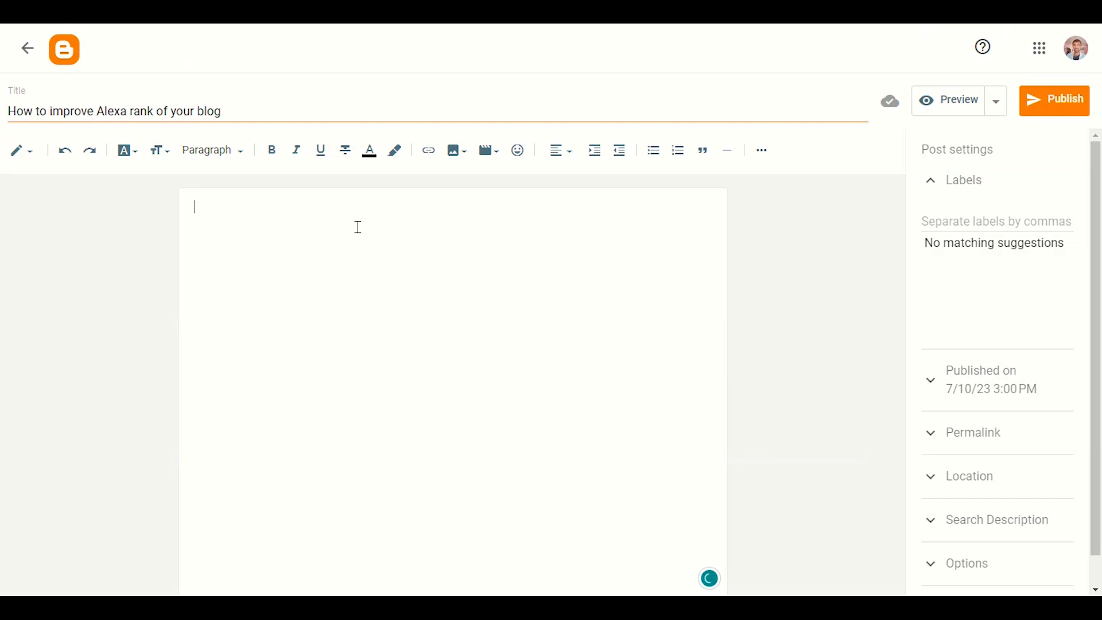
pyautogui.hotkey('ctrl', 'v')
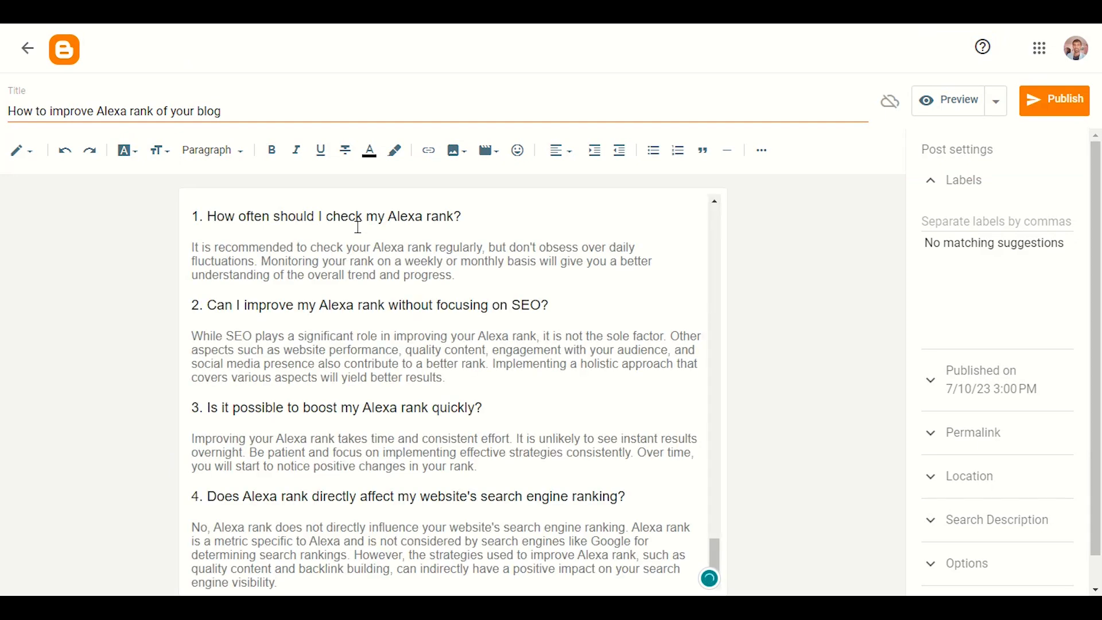
pyautogui.scroll(20, 359, 227)
pyautogui.scroll(15, 388, 288)
pyautogui.scroll(12, 388, 282)
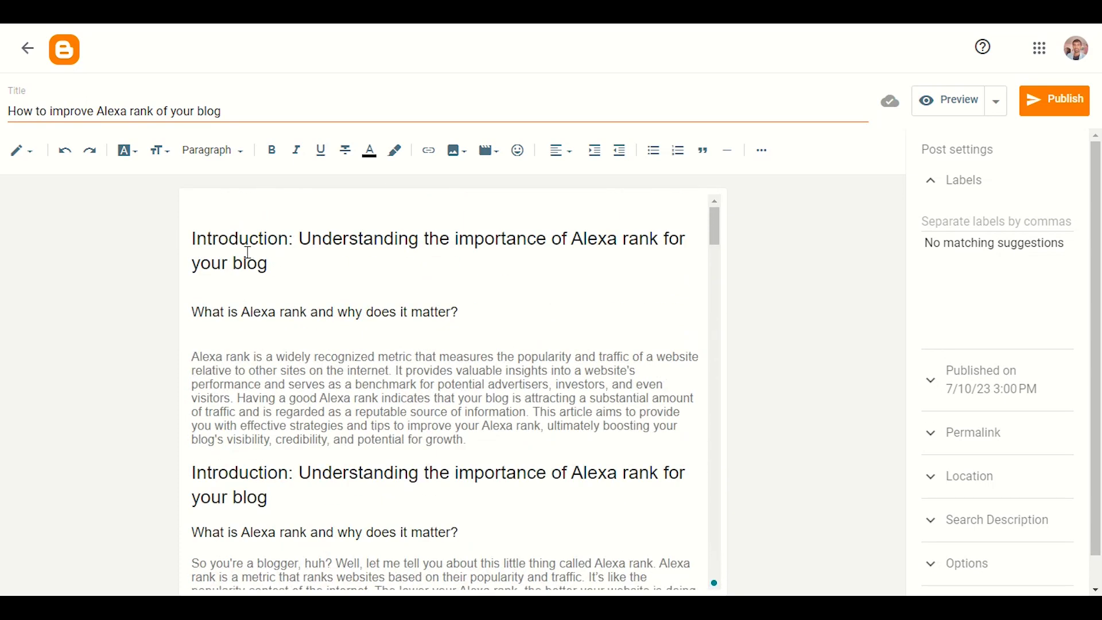
pyautogui.click(193, 238)
pyautogui.press('BackSpace')
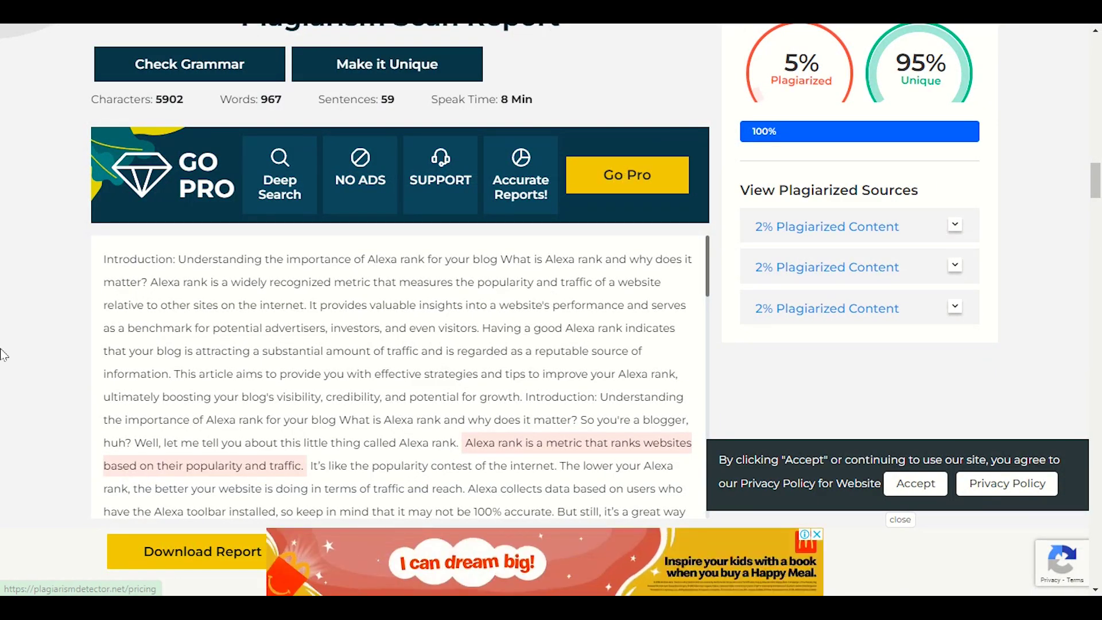
# Step: Examine the highlighted plagiarized passages in the scan report and mark the first flagged sentence about Alexa rank
pyautogui.scroll(-4, 163, 396)
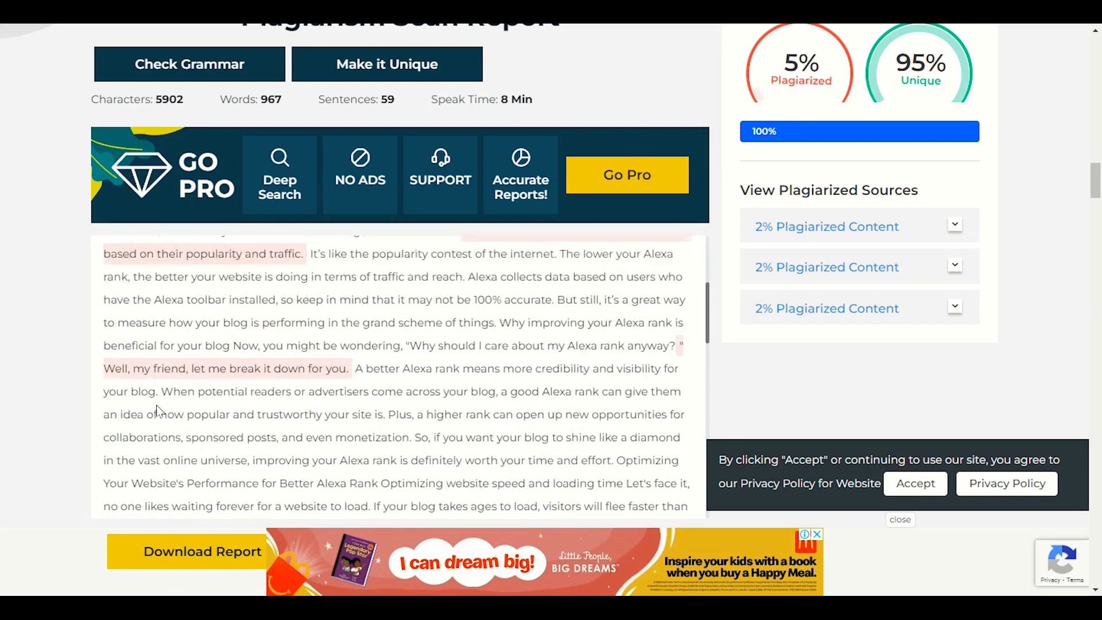
pyautogui.scroll(4, 157, 405)
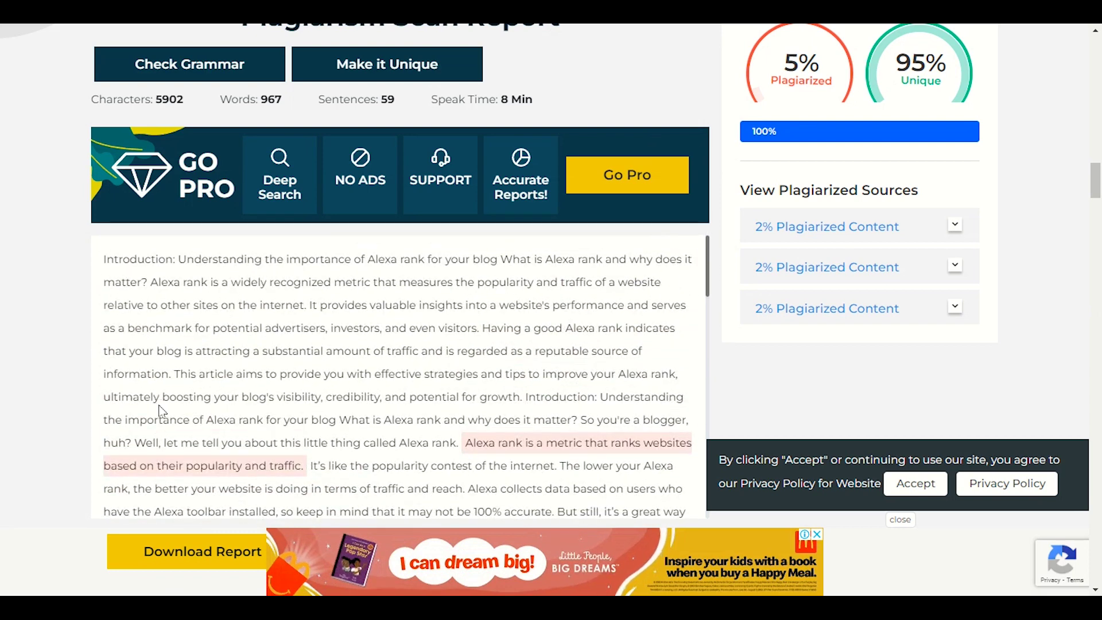
pyautogui.scroll(-1, 160, 403)
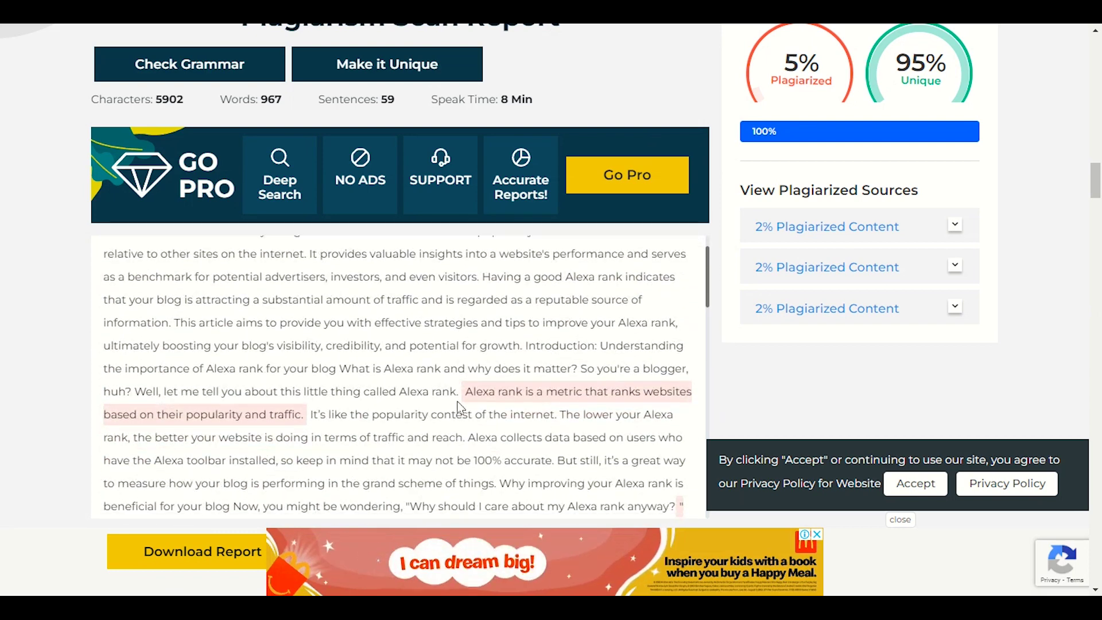
pyautogui.moveTo(467, 393); pyautogui.dragTo(641, 396)
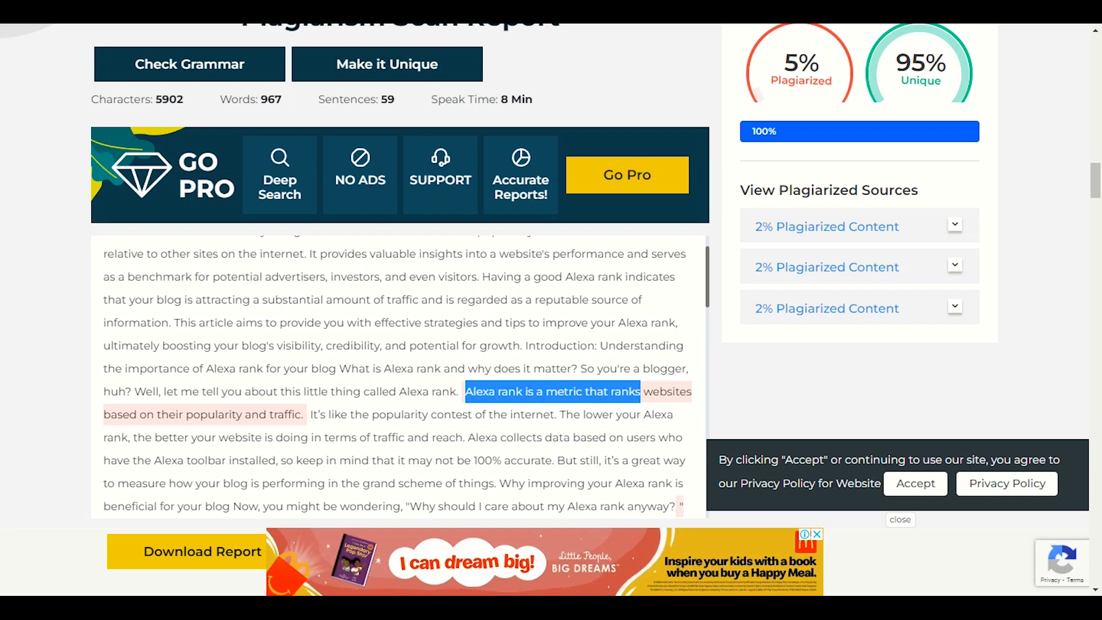
# Step: In the Blogger post, delete the flagged sentence "Alexa rank is a metric that ranks websites based on their popularity and traffic"
pyautogui.hotkey('alt', 'Tab')
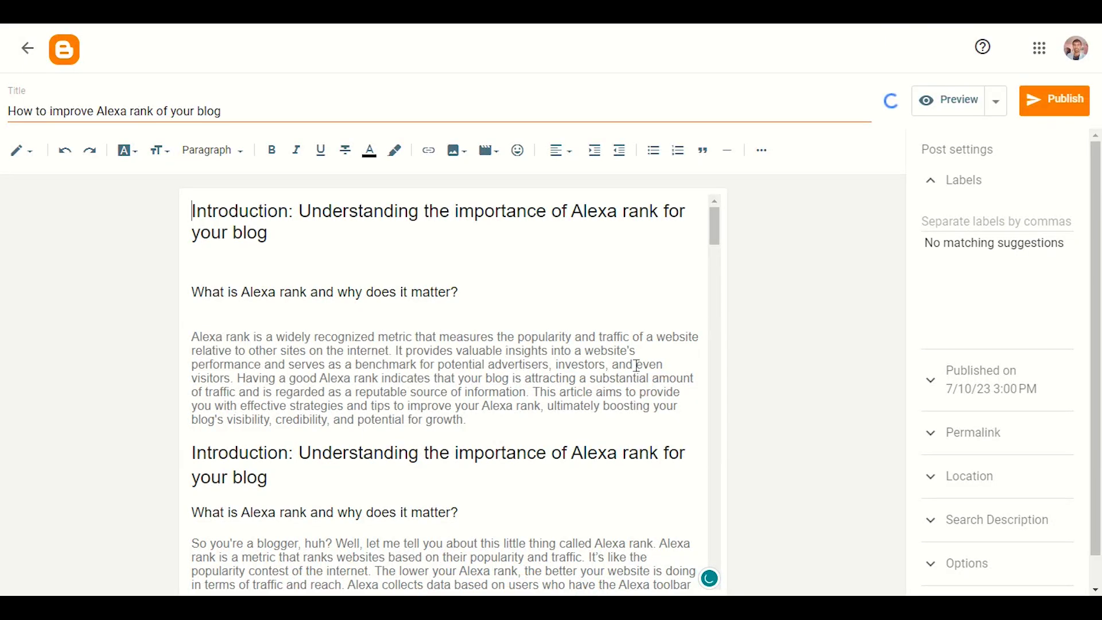
pyautogui.scroll(-1, 634, 370)
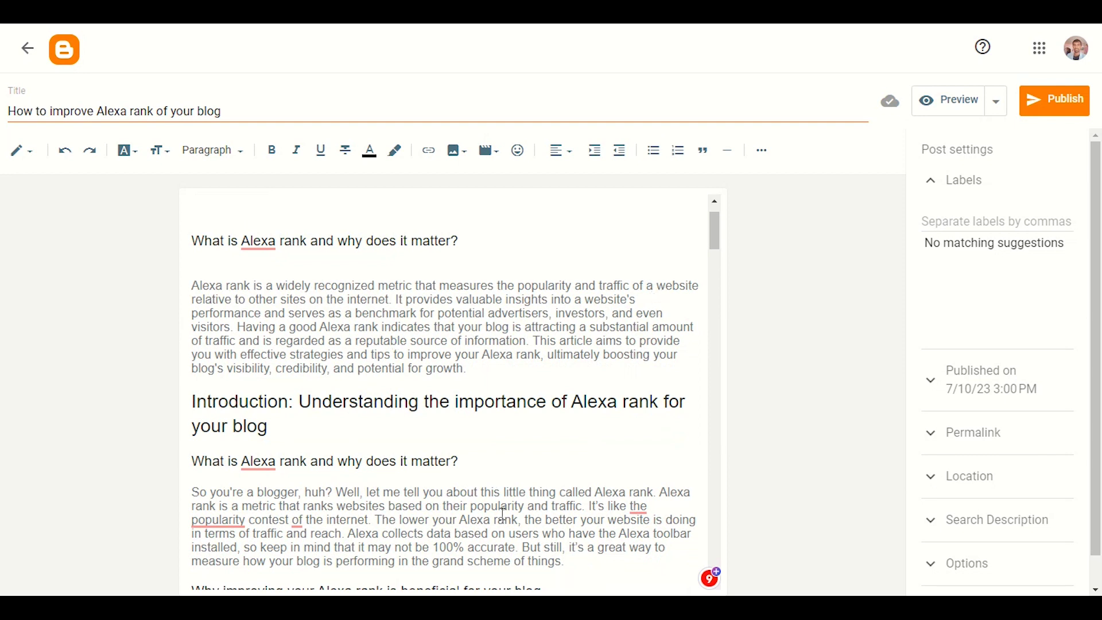
pyautogui.scroll(-1, 379, 474)
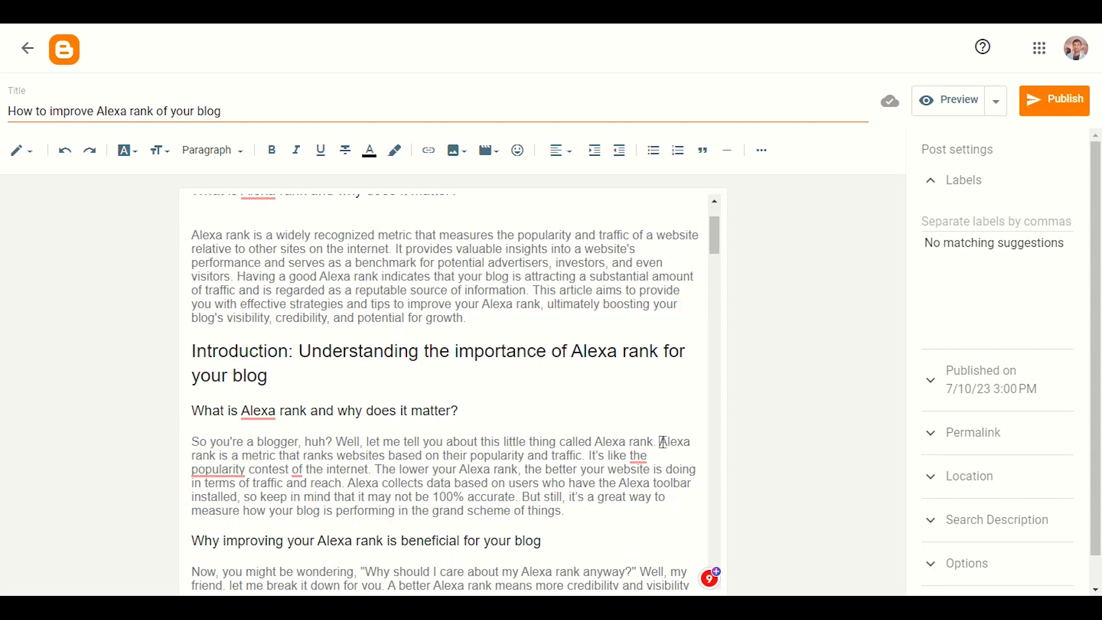
pyautogui.moveTo(662, 442); pyautogui.dragTo(579, 460)
pyautogui.click(582, 458)
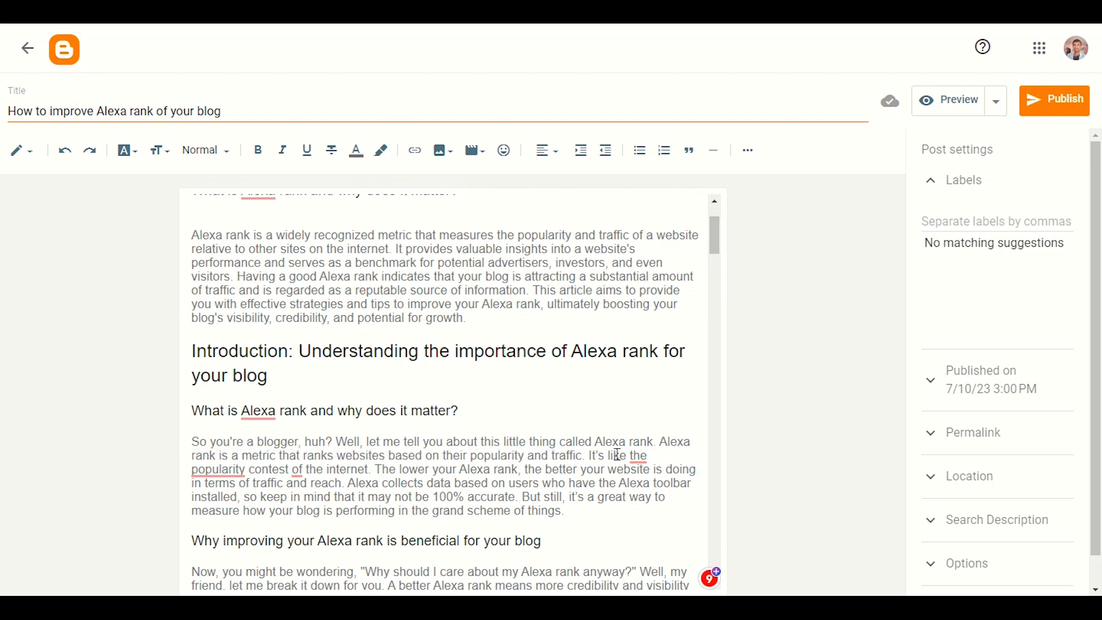
pyautogui.moveTo(655, 444); pyautogui.dragTo(585, 457)
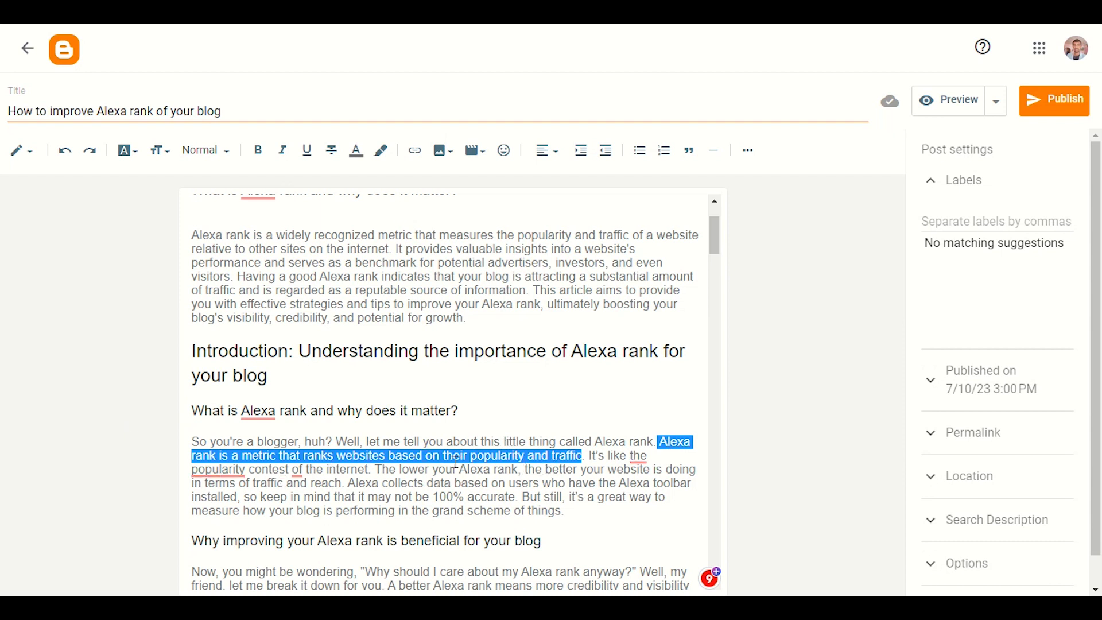
pyautogui.click(492, 458)
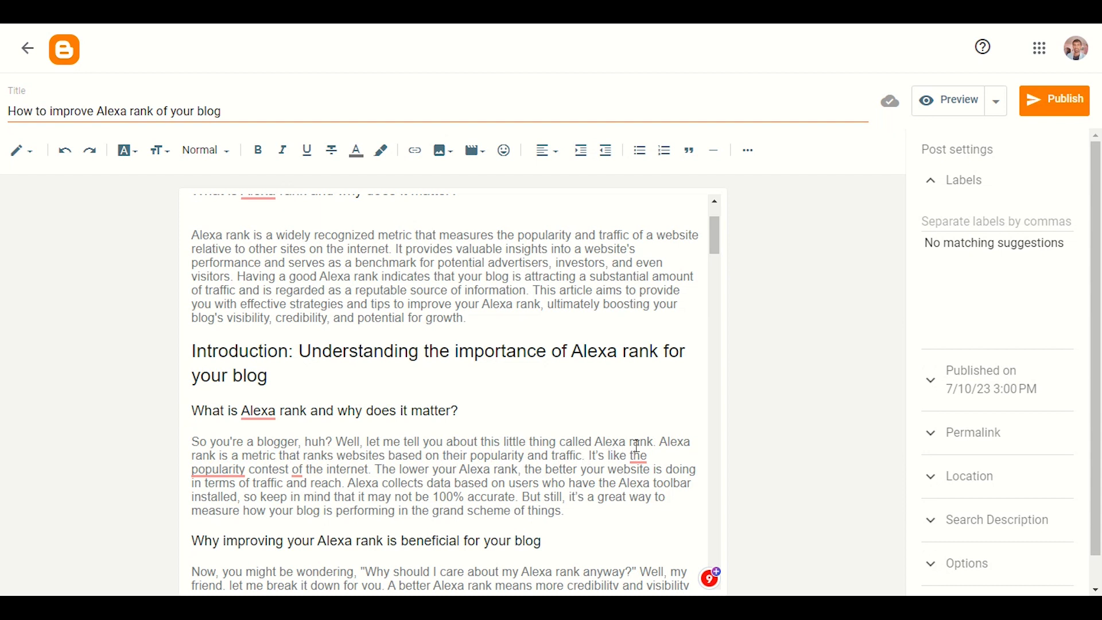
pyautogui.moveTo(658, 443); pyautogui.dragTo(583, 456)
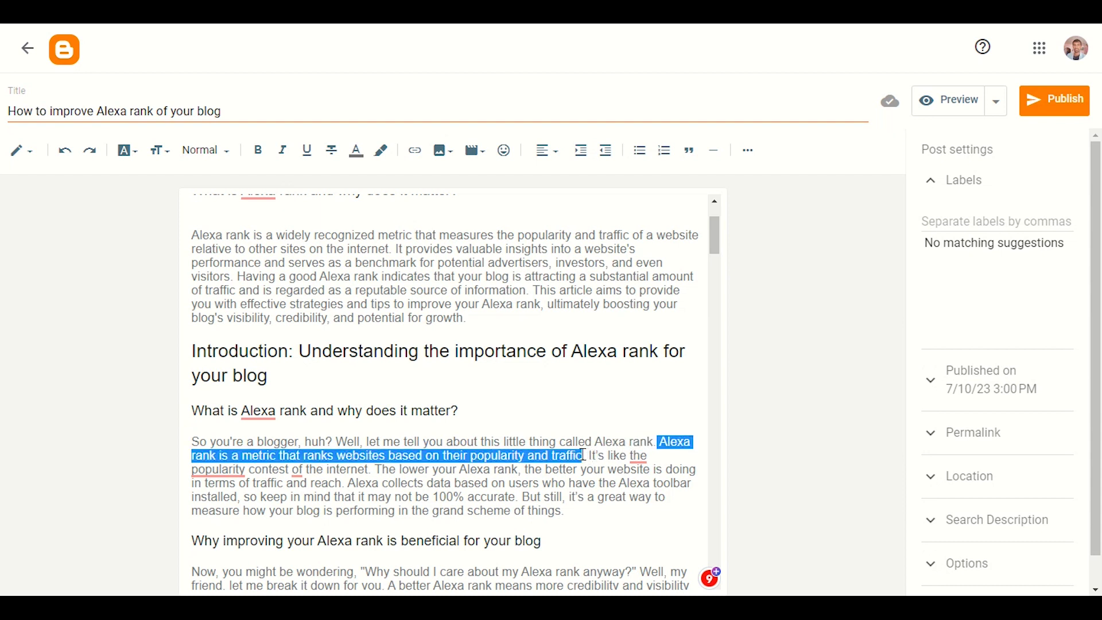
pyautogui.press('BackSpace')
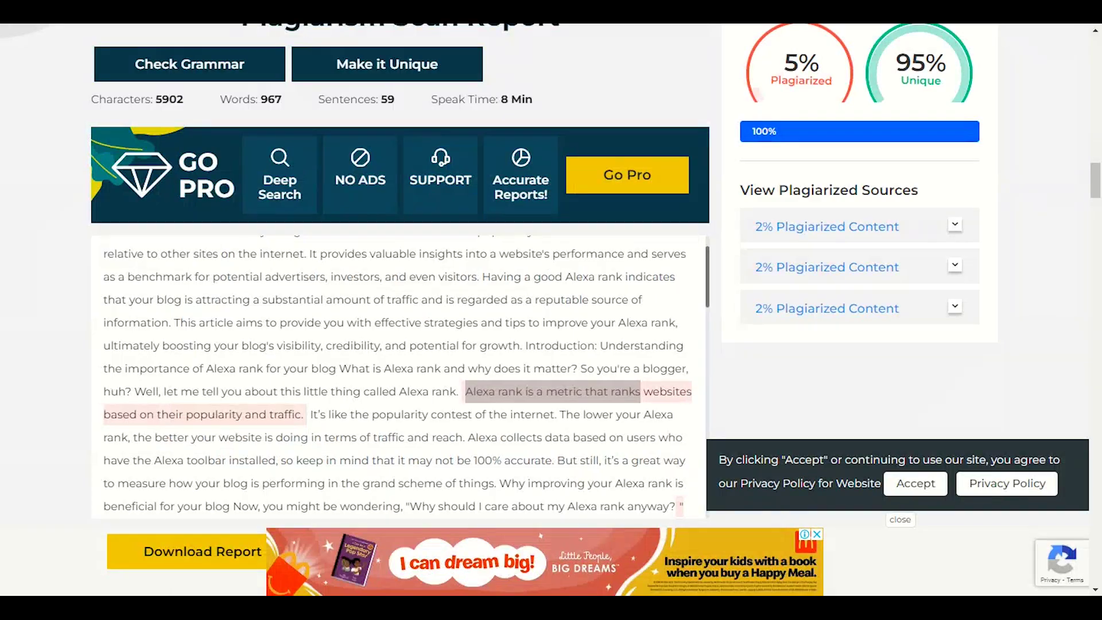
# Step: Find the next flagged sentence in the report and delete "Well, my friend, let me break it down for you." from the Blogger post
pyautogui.scroll(-5, 534, 345)
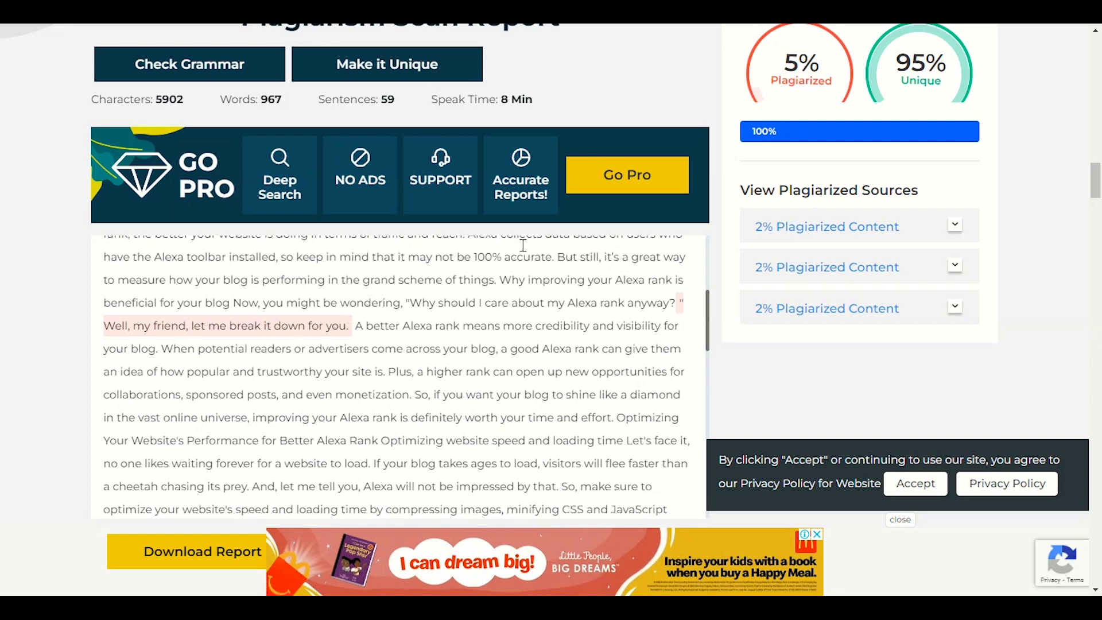
pyautogui.click(866, 524)
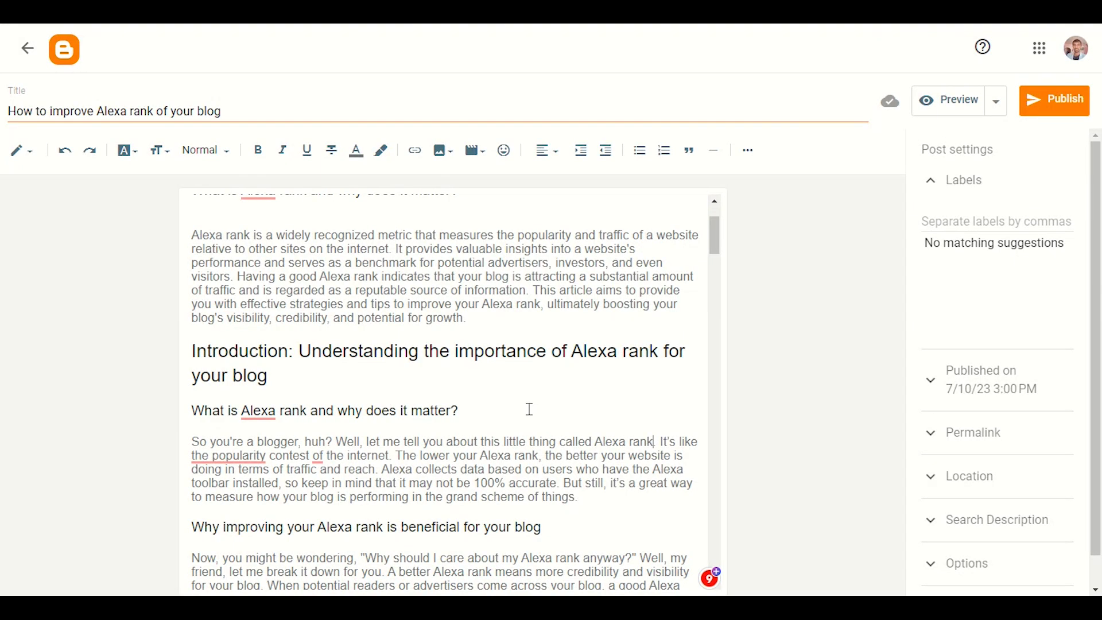
pyautogui.scroll(-3, 525, 419)
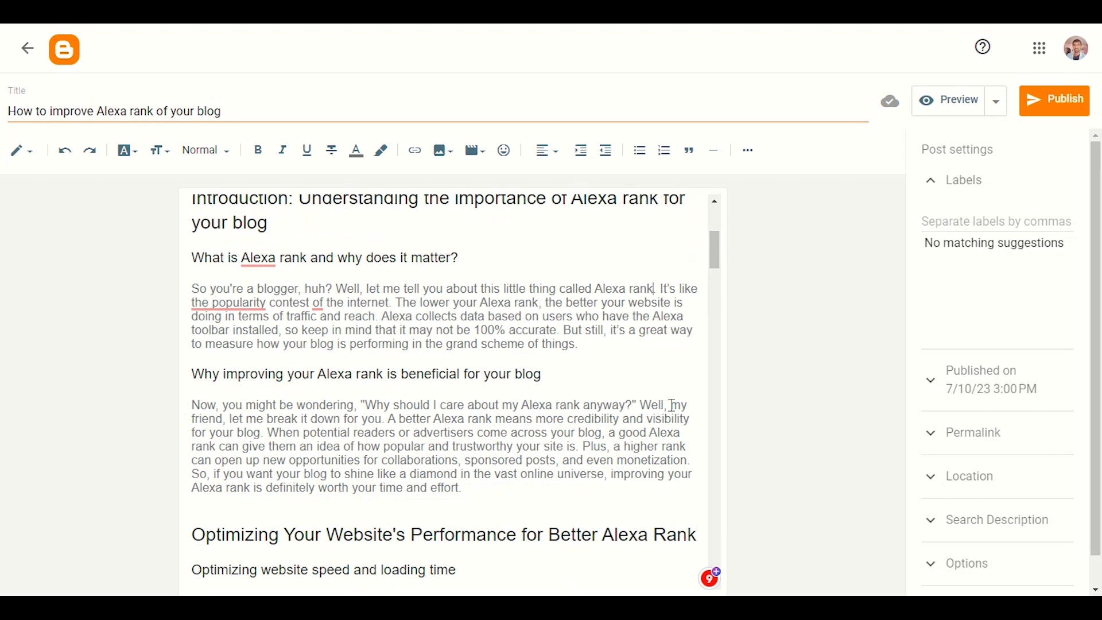
pyautogui.moveTo(673, 409); pyautogui.dragTo(381, 422)
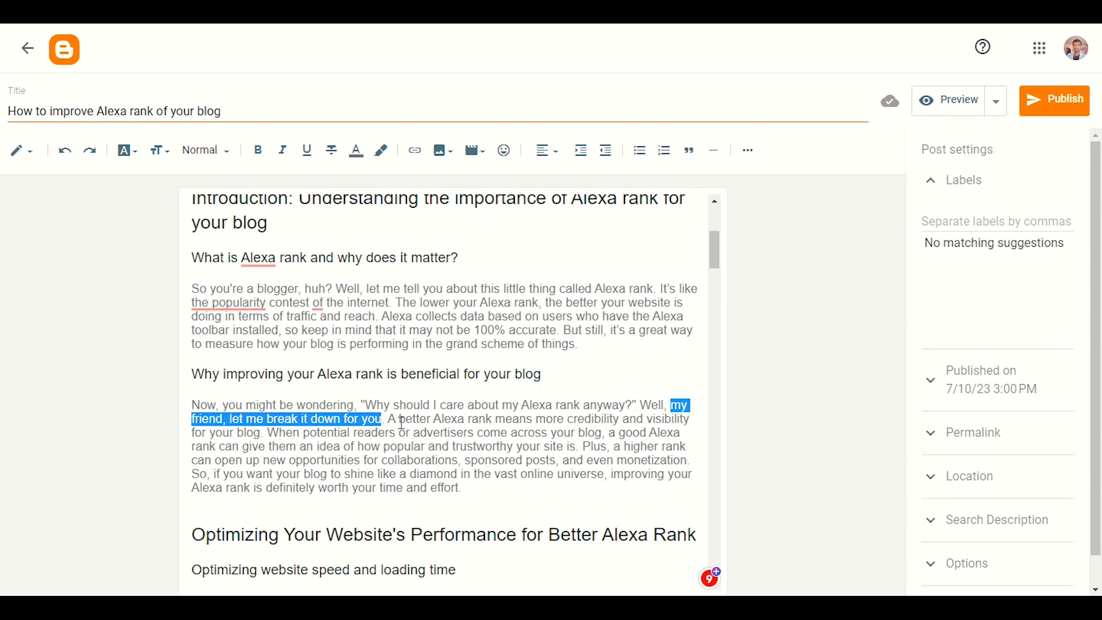
pyautogui.click(292, 425)
pyautogui.moveTo(308, 420); pyautogui.dragTo(276, 422)
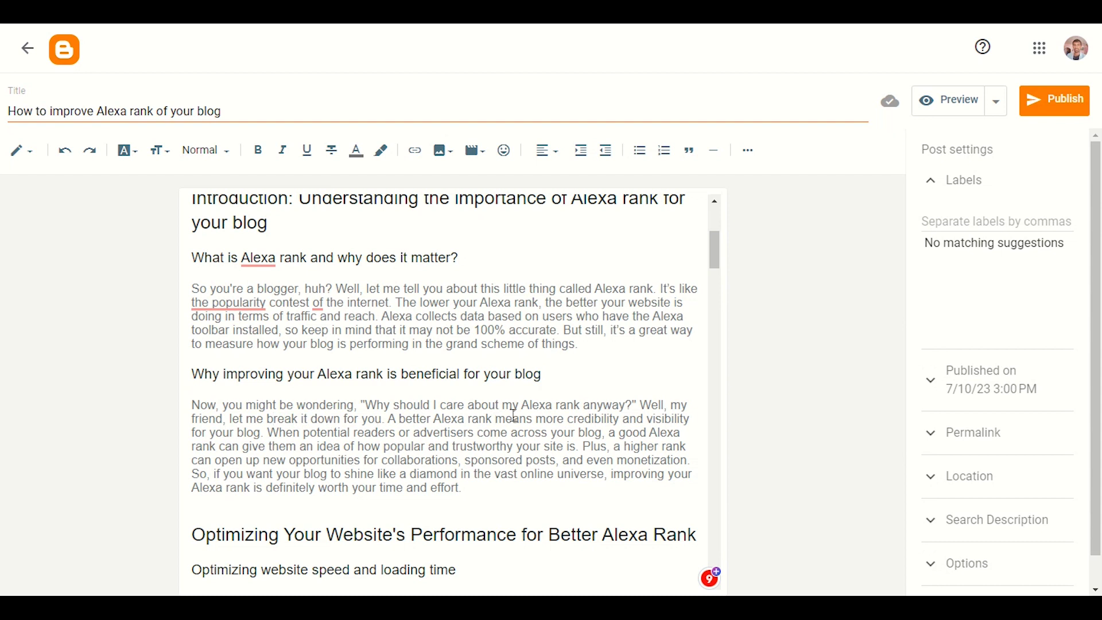
pyautogui.moveTo(671, 406); pyautogui.dragTo(384, 419)
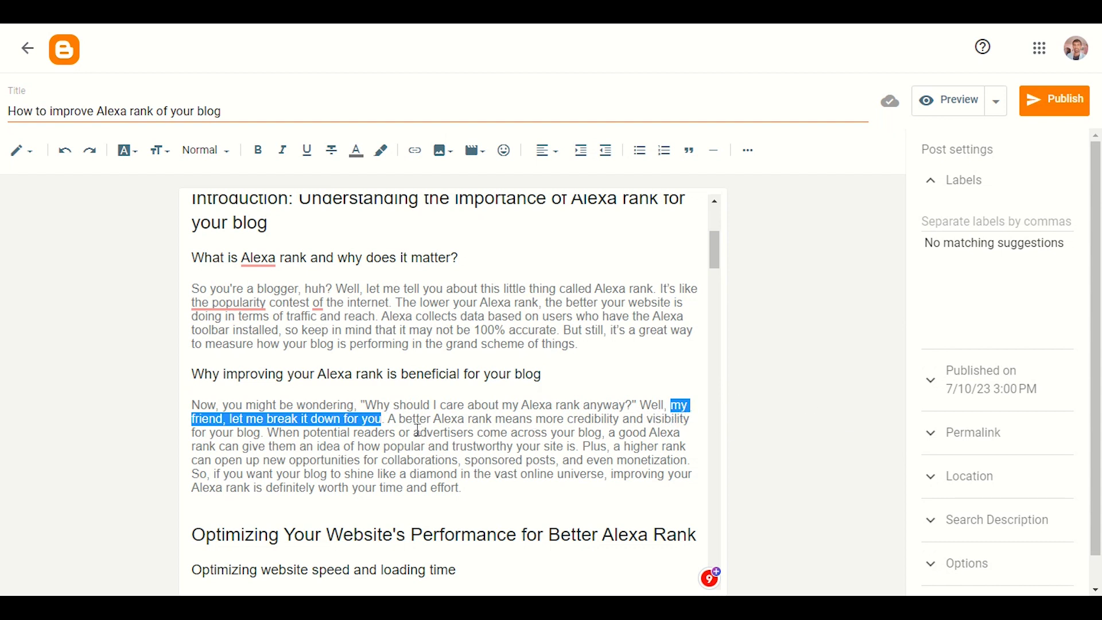
pyautogui.click(390, 425)
pyautogui.moveTo(389, 421); pyautogui.dragTo(638, 403)
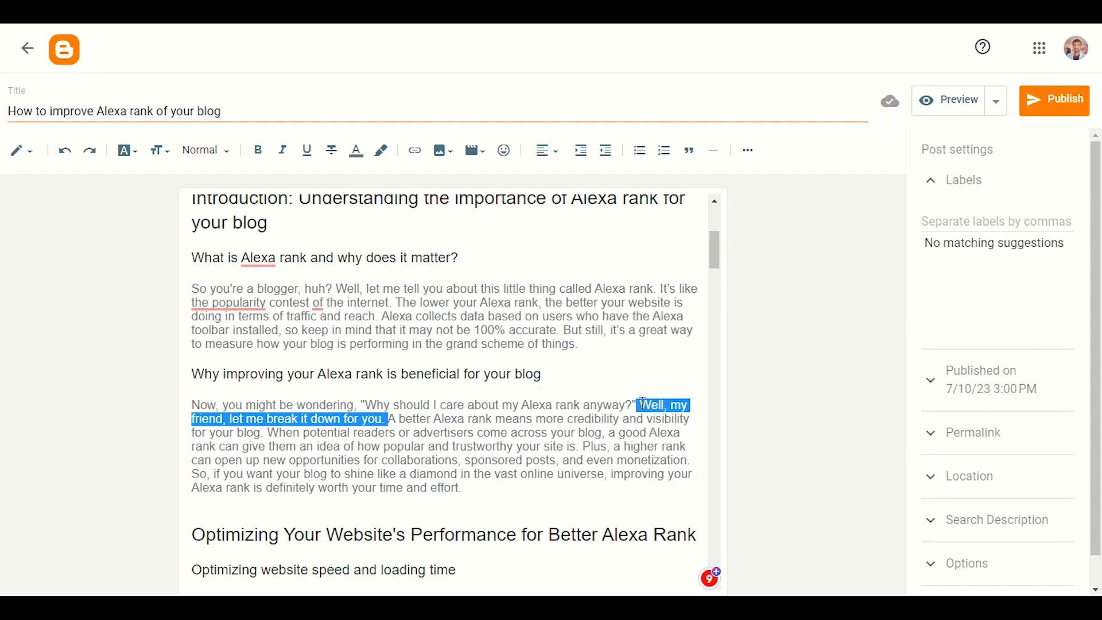
pyautogui.press('BackSpace')
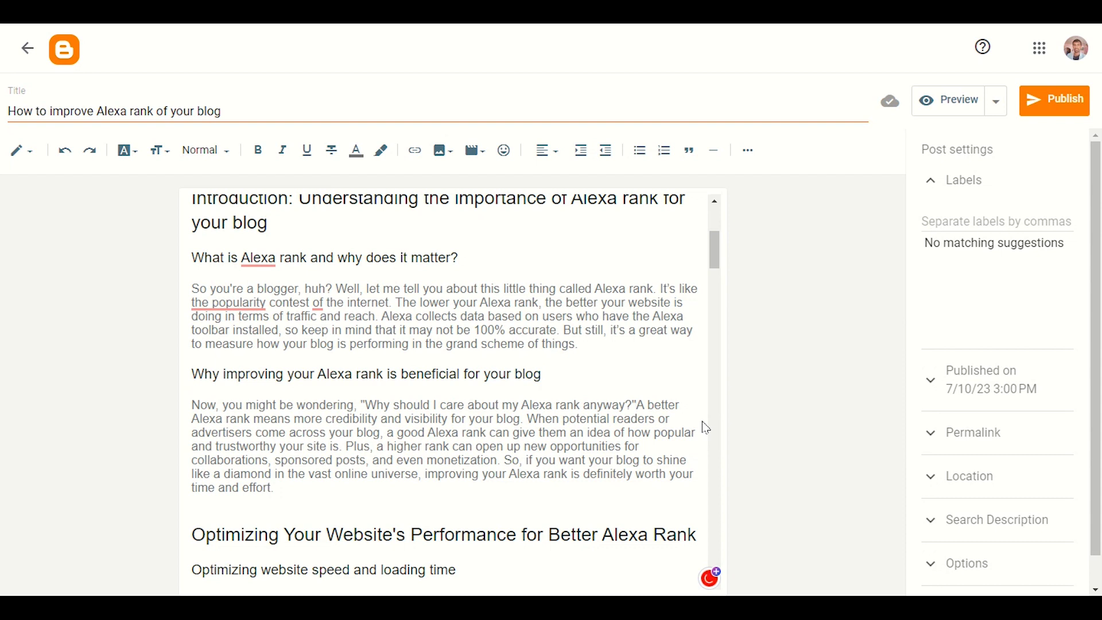
# Step: Correct the flagged grammar in the post's introduction to "Alexa's", "a popularity" and "on" using the Grammarly suggestions
pyautogui.moveTo(259, 260)
pyautogui.click(271, 294)
pyautogui.moveTo(235, 302)
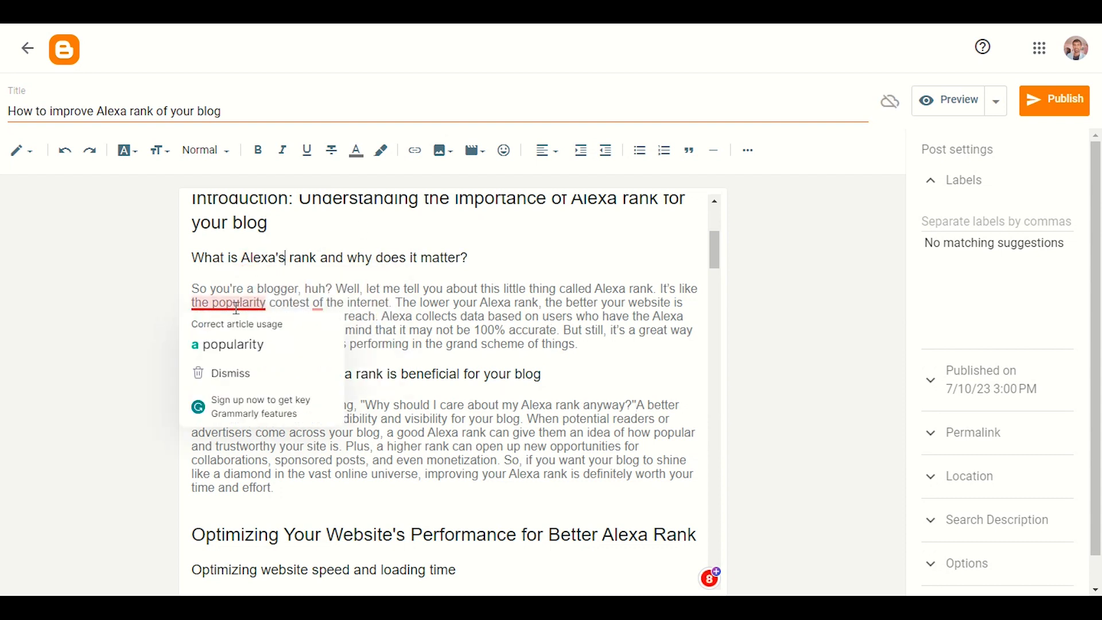
pyautogui.click(230, 344)
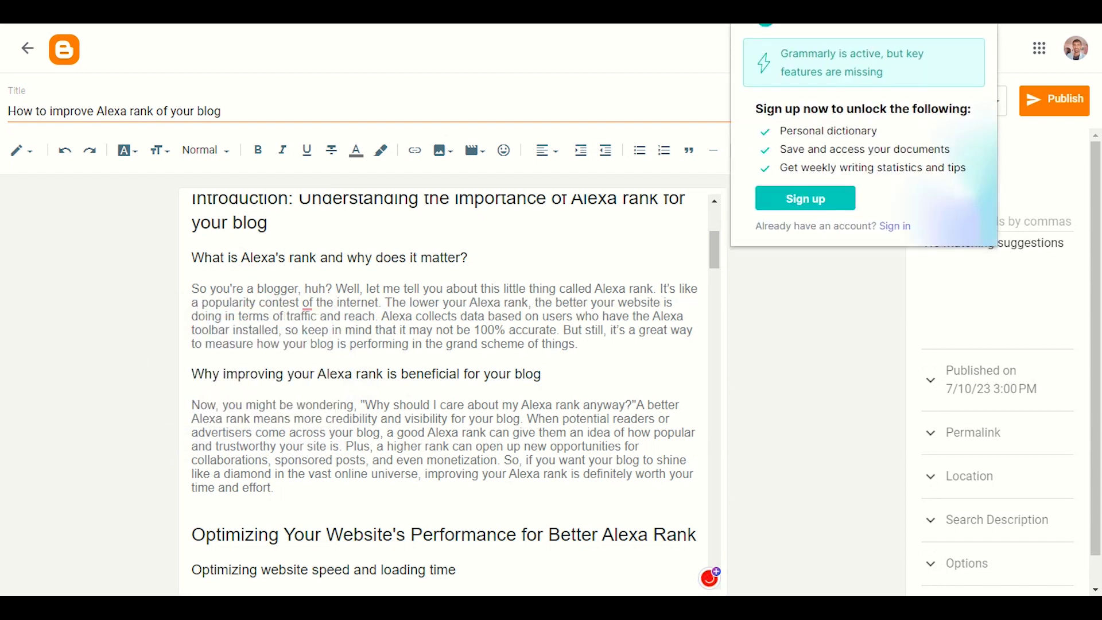
pyautogui.press('Escape')
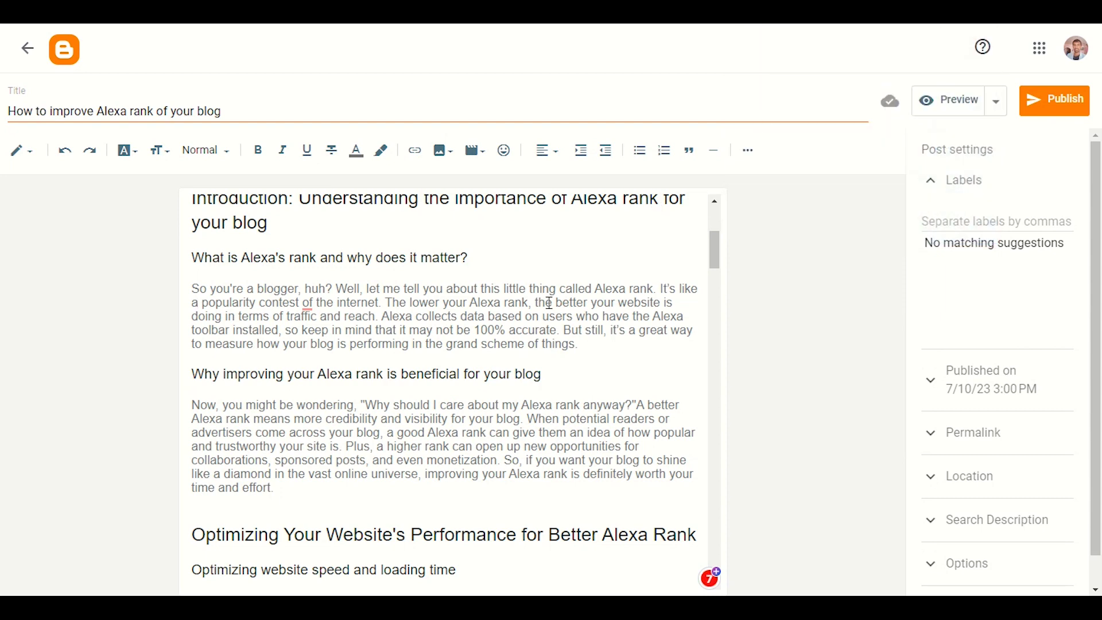
pyautogui.moveTo(309, 309)
pyautogui.click(310, 355)
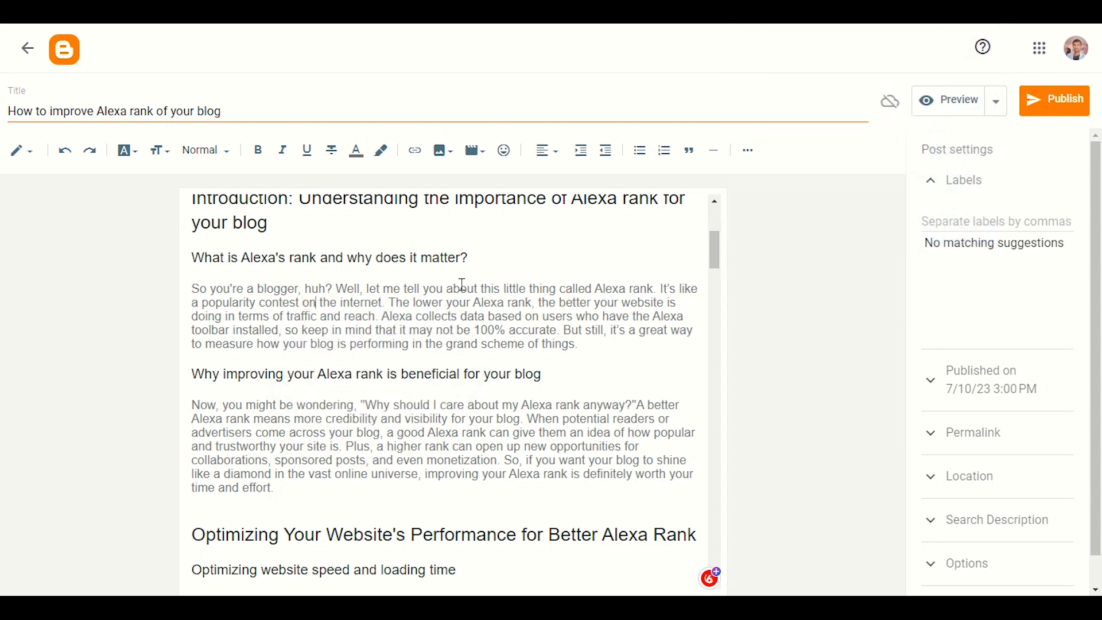
# Step: Apply the Grammarly corrections "readers'" in the keyword research section and "brand-new" in the fresh content section
pyautogui.scroll(-12, 445, 364)
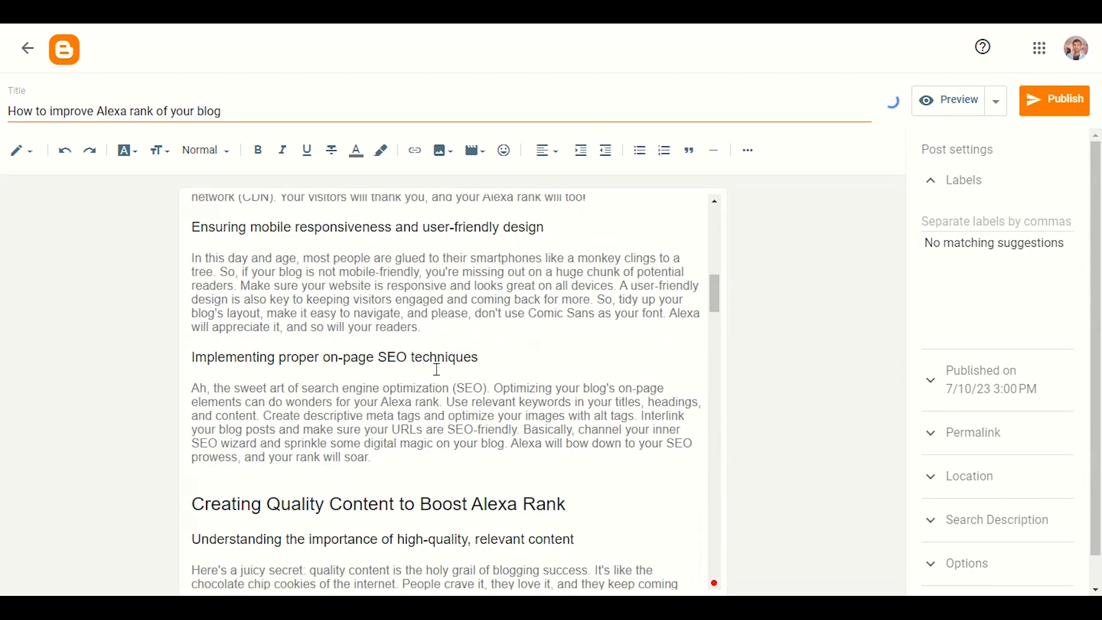
pyautogui.scroll(-6, 437, 369)
pyautogui.scroll(3, 435, 371)
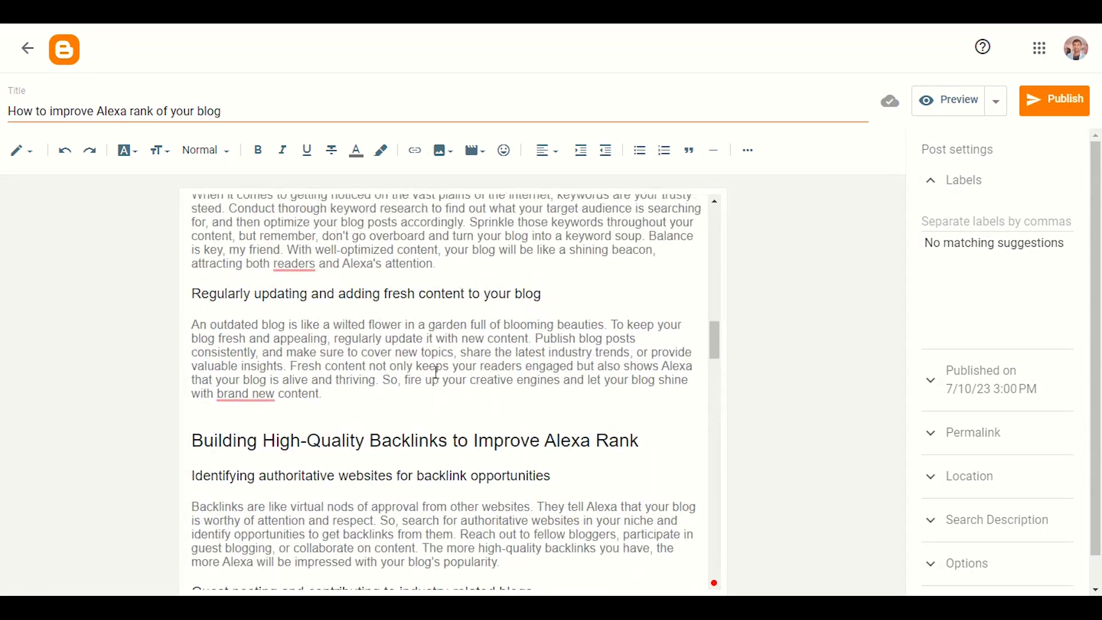
pyautogui.moveTo(288, 350)
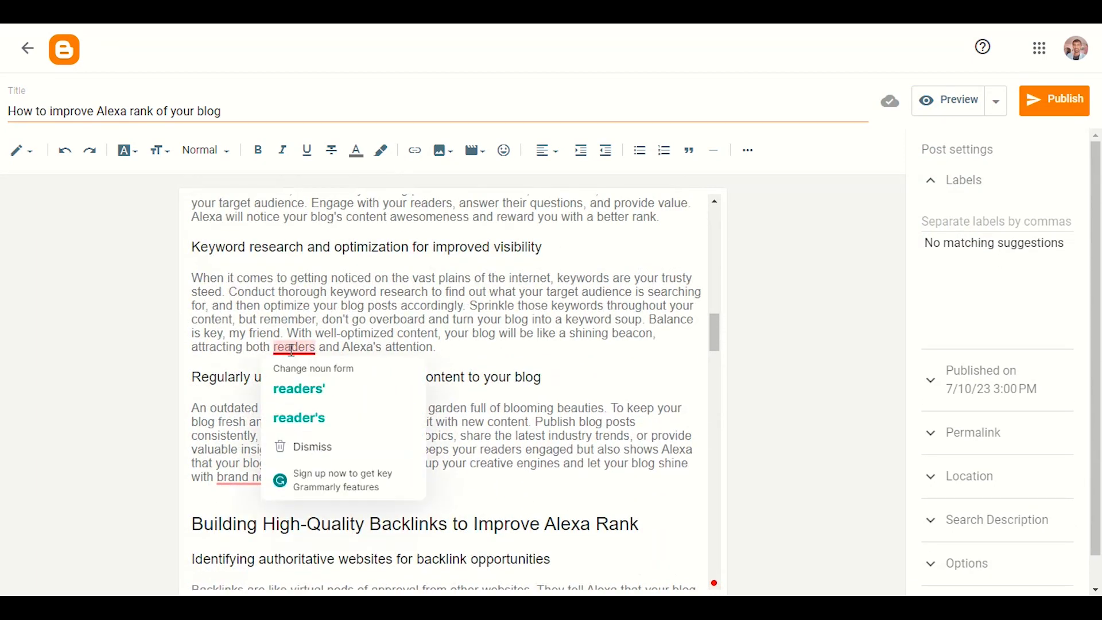
pyautogui.click(304, 389)
pyautogui.moveTo(245, 478)
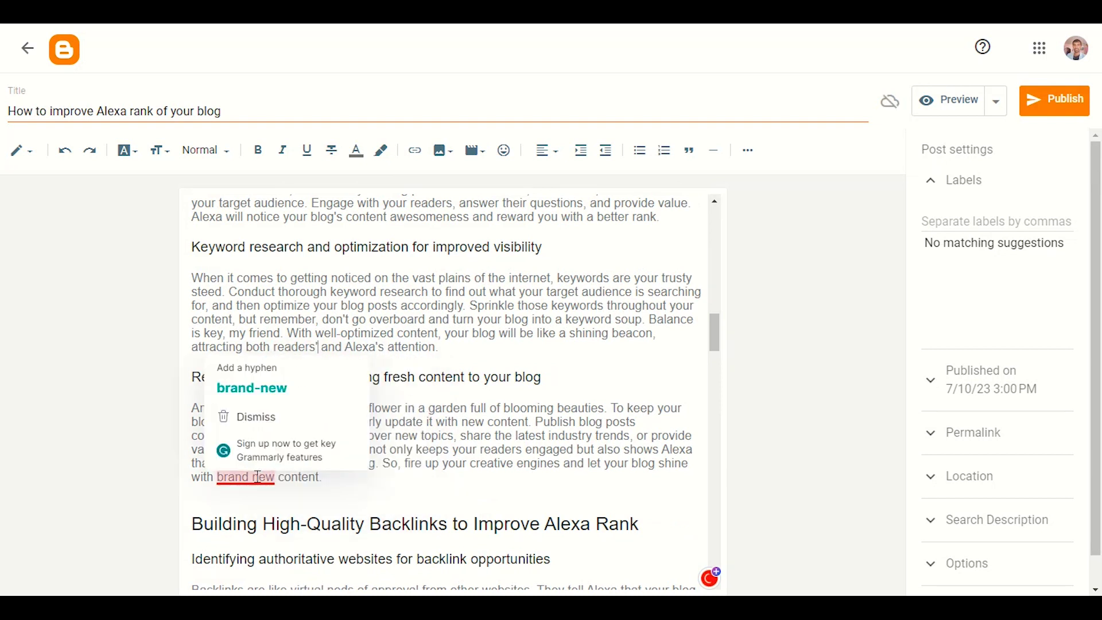
pyautogui.click(252, 383)
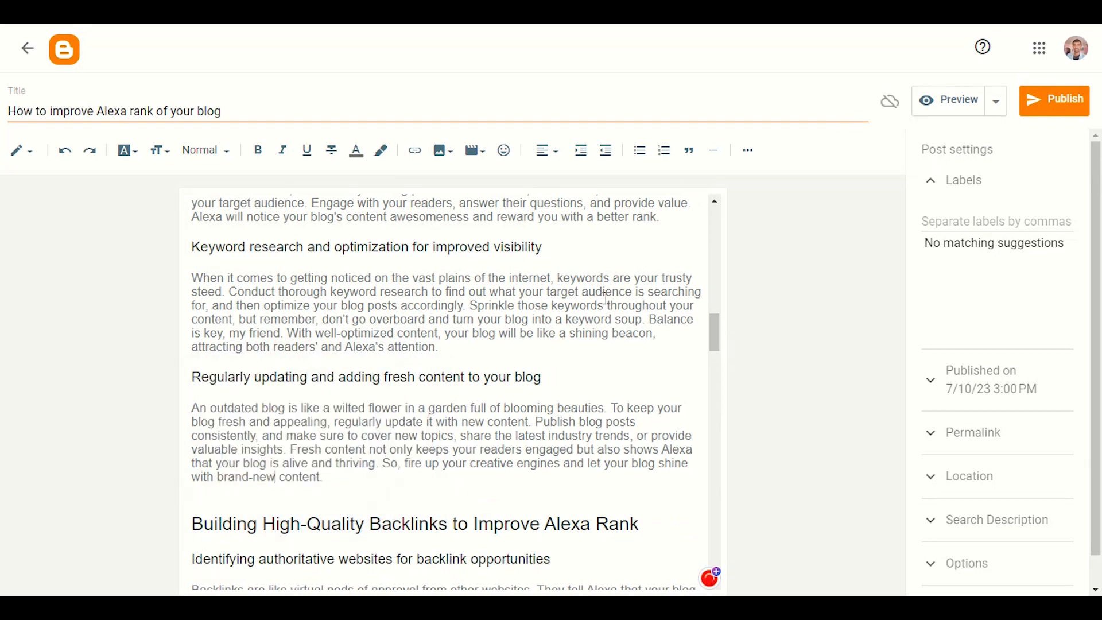
# Step: Look through the rest of the Blogger post, from the backlinks section onward, for further flagged grammar errors
pyautogui.scroll(-3, 608, 300)
pyautogui.scroll(-1, 606, 302)
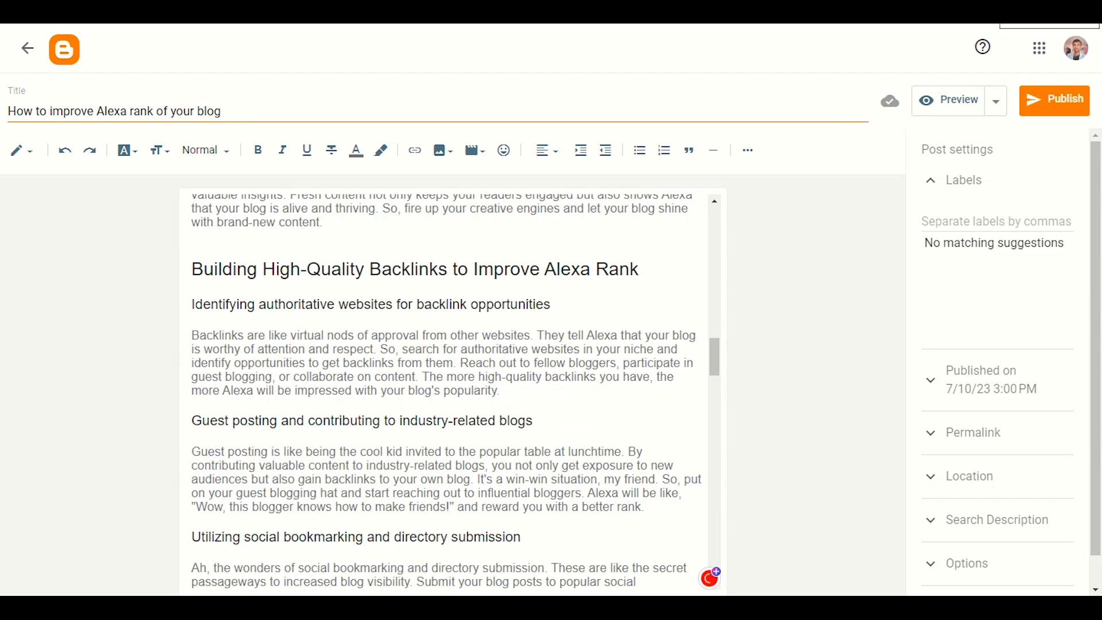
pyautogui.scroll(-6, 541, 348)
pyautogui.scroll(-3, 541, 348)
pyautogui.scroll(7, 537, 402)
pyautogui.scroll(-8, 537, 402)
pyautogui.scroll(-11, 539, 414)
pyautogui.scroll(10, 539, 414)
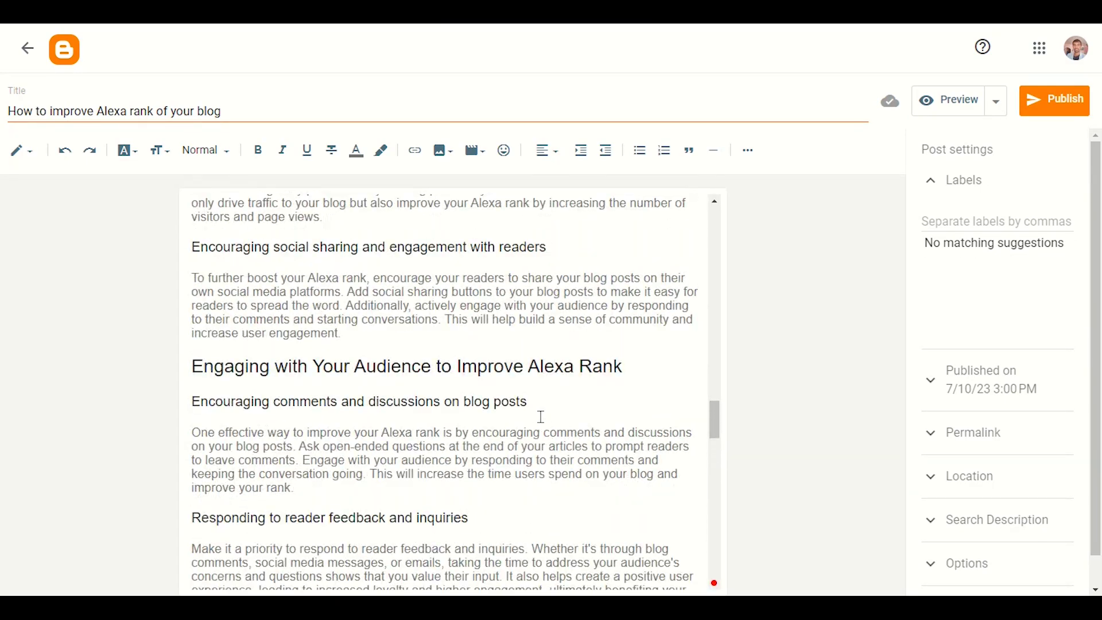
pyautogui.scroll(5, 541, 417)
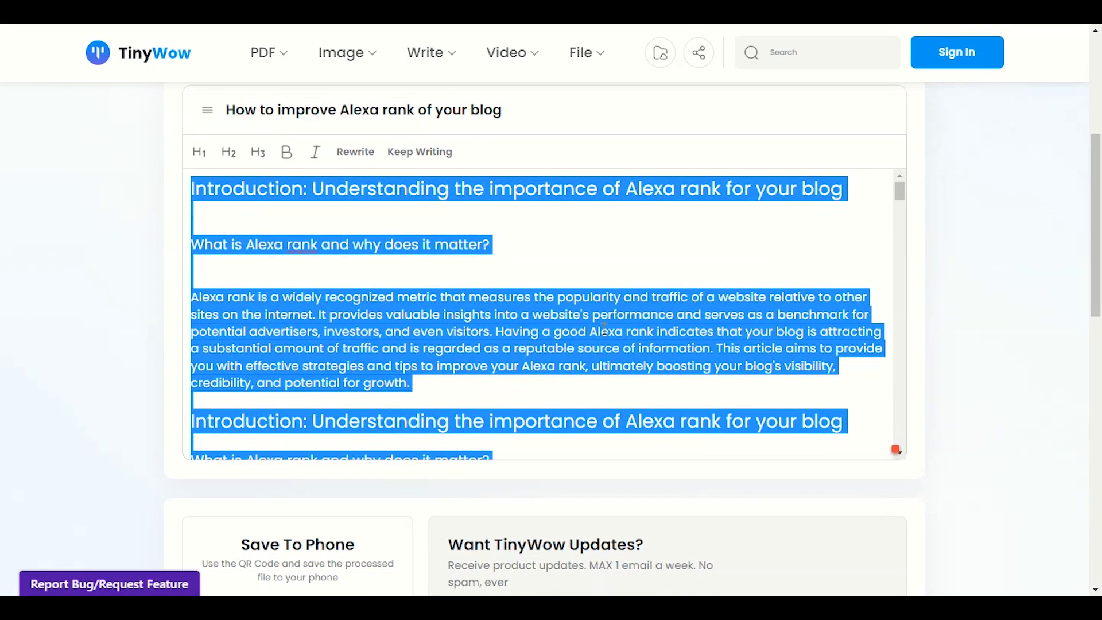
# Step: Review the TinyWow article and the plagiarism scan report to see which portion of the article was scanned
pyautogui.click(604, 330)
pyautogui.scroll(-10, 608, 333)
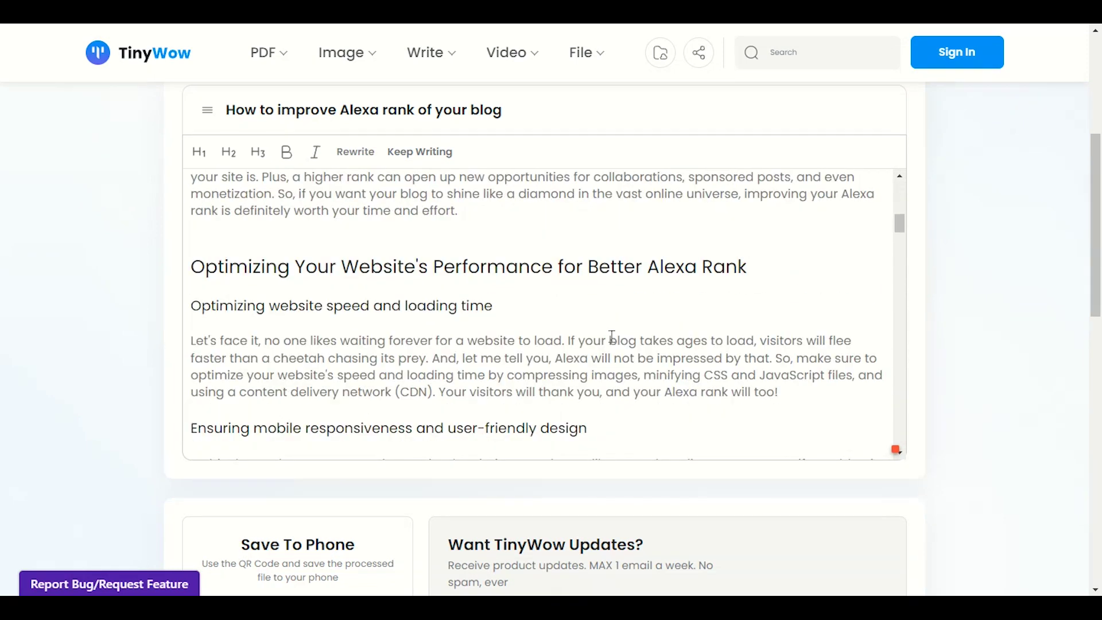
pyautogui.scroll(-4, 613, 334)
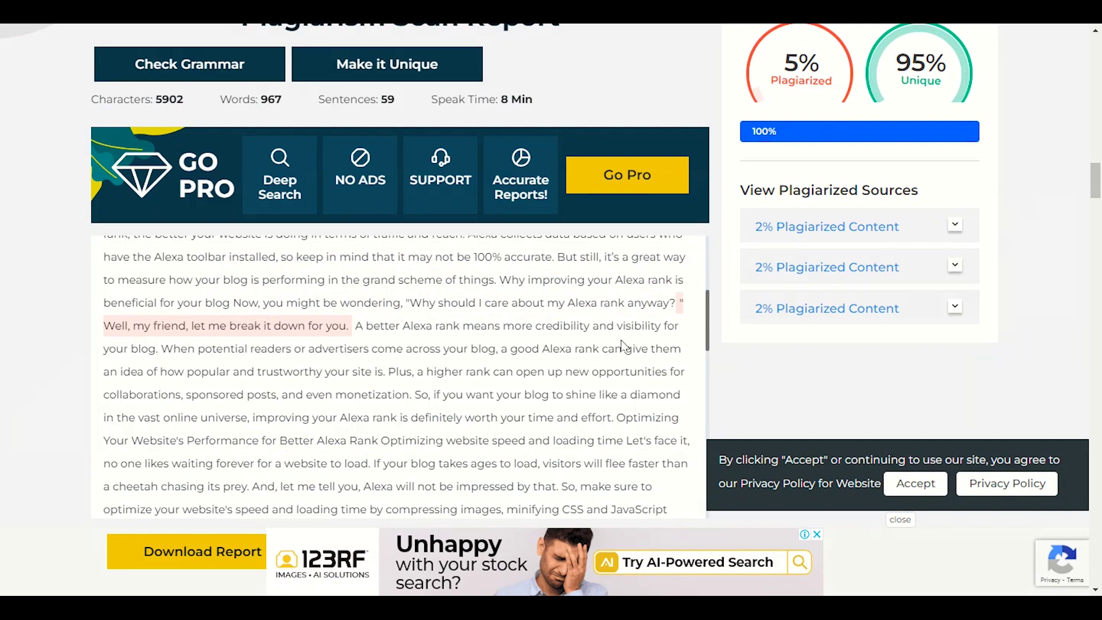
pyautogui.scroll(-15, 651, 492)
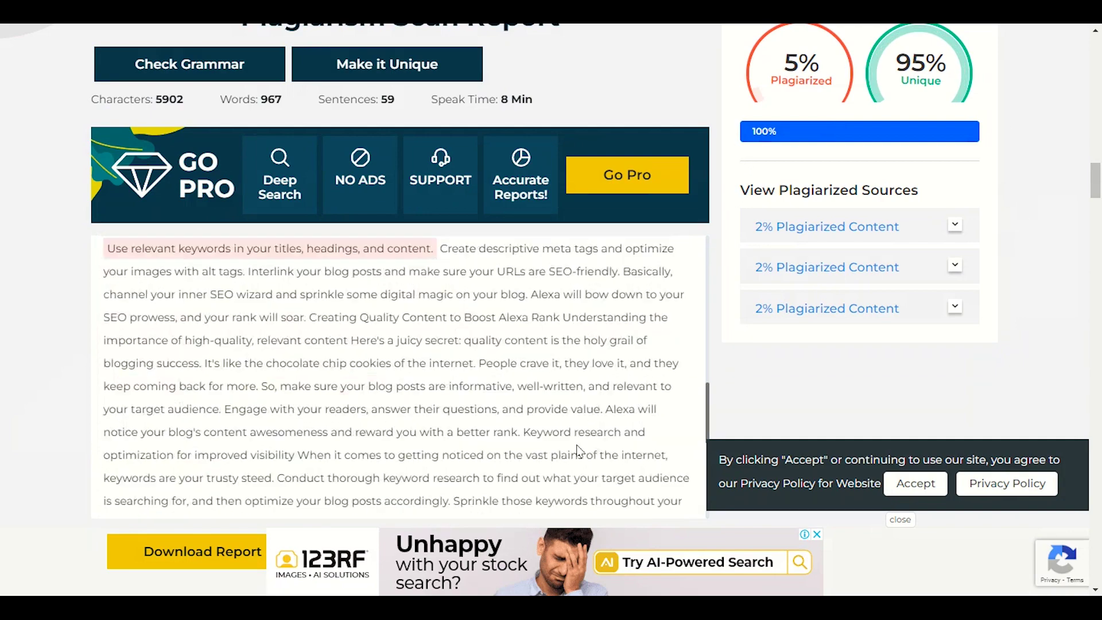
pyautogui.scroll(-5, 387, 381)
pyautogui.scroll(5, 386, 399)
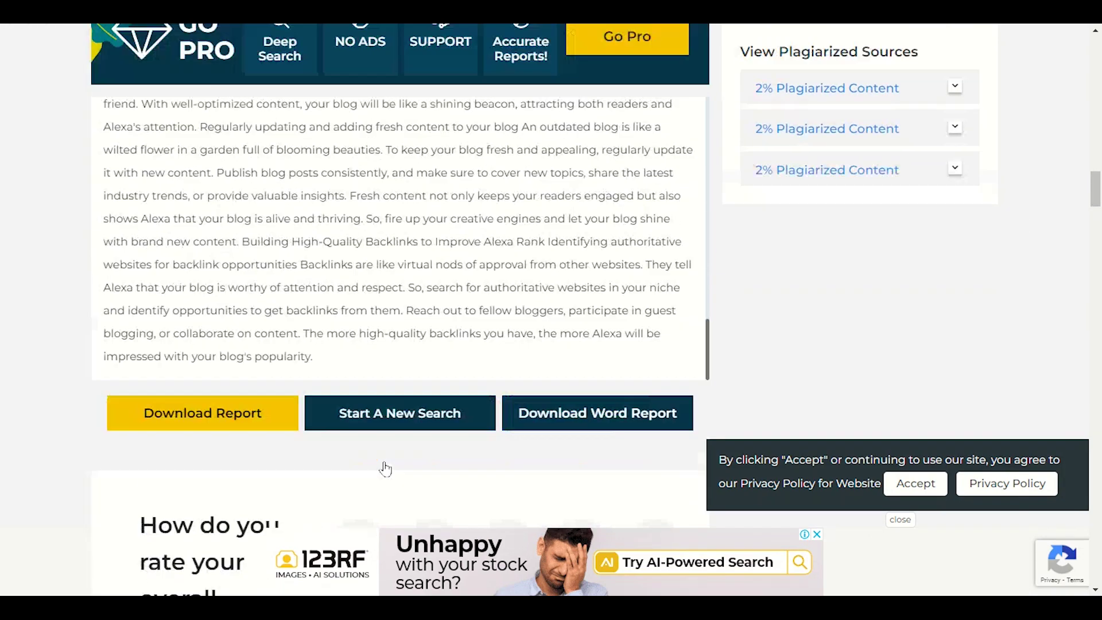
pyautogui.moveTo(336, 494); pyautogui.dragTo(77, 241)
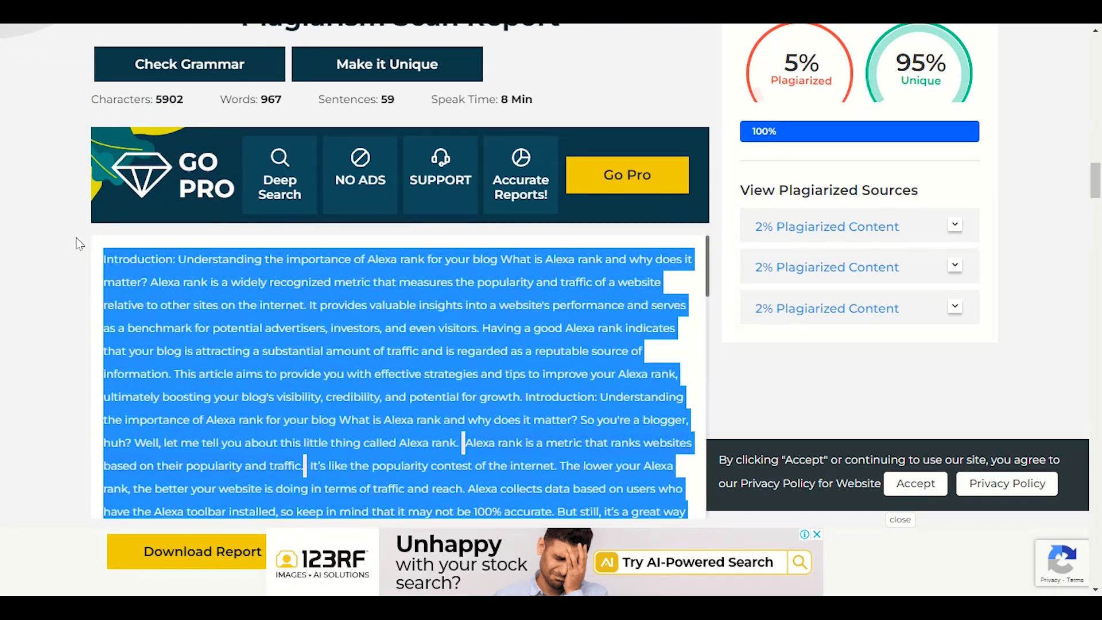
pyautogui.click(87, 297)
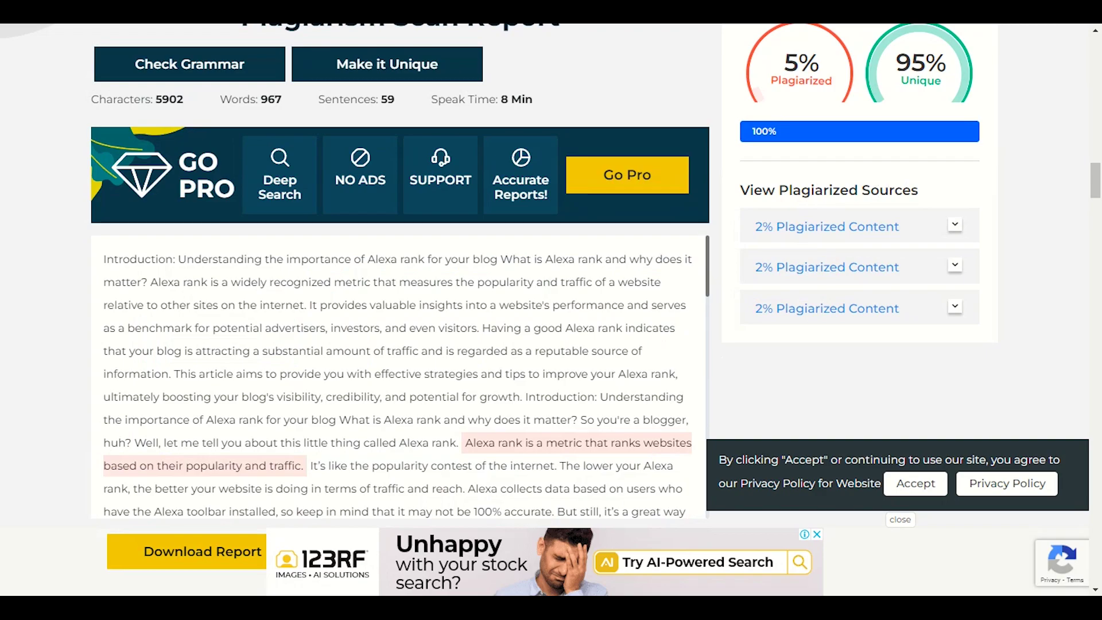
# Step: Compare the Blogger post with the plagiarism scan report and go back up to the checker's input area
pyautogui.hotkey('ctrl', 'Tab')
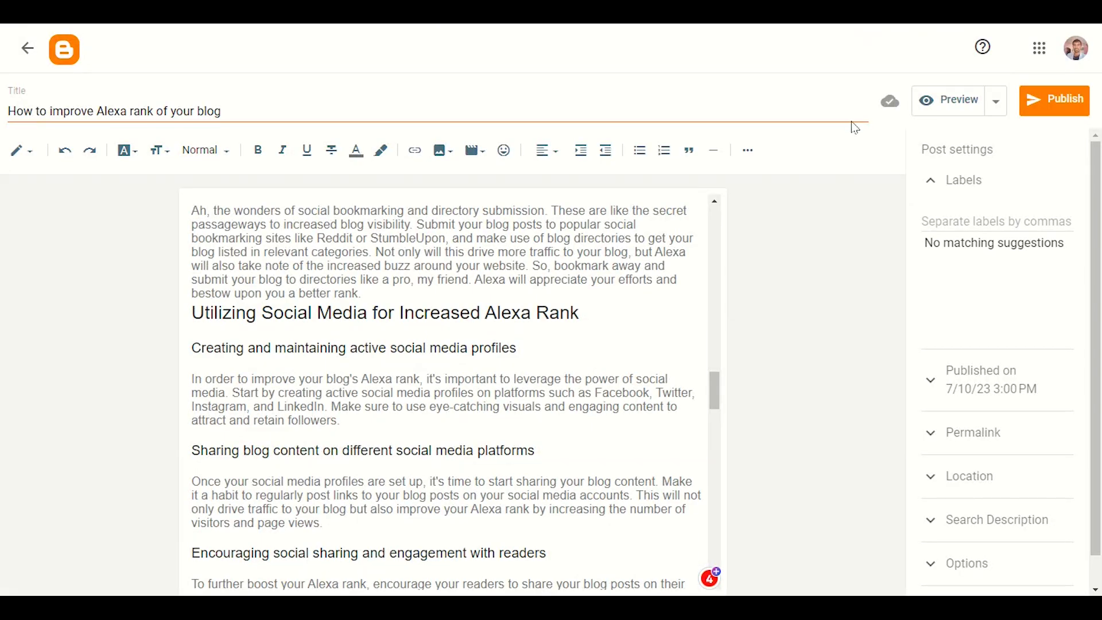
pyautogui.hotkey('ctrl', 'Tab')
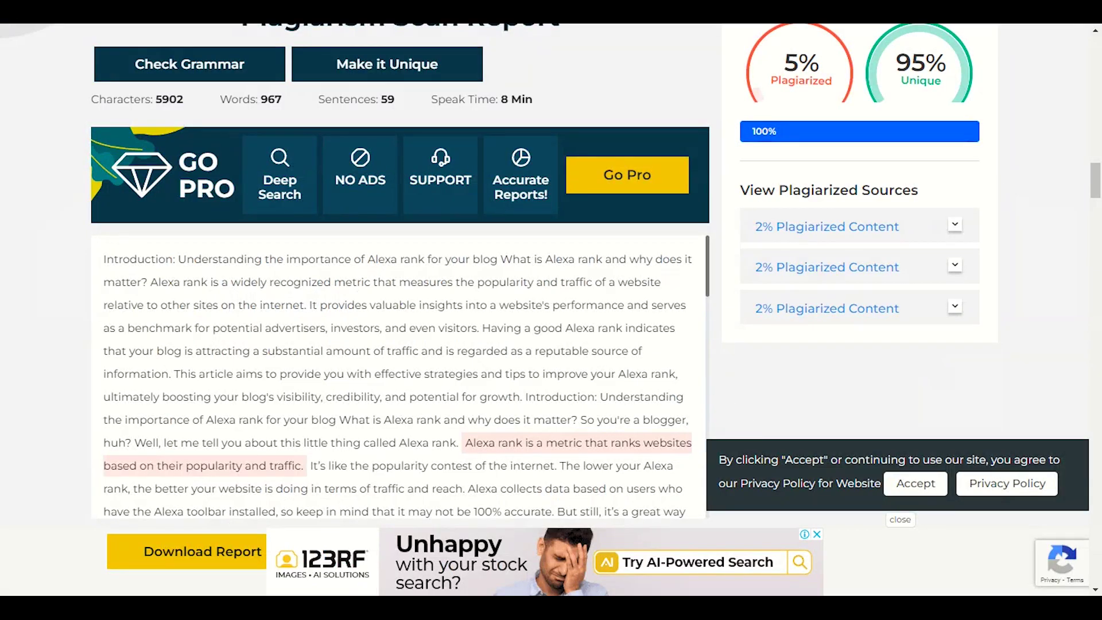
pyautogui.hotkey('ctrl', 'Tab')
pyautogui.scroll(-7, 419, 343)
pyautogui.scroll(-3, 421, 343)
pyautogui.scroll(4, 419, 343)
pyautogui.hotkey('ctrl', 'Tab')
pyautogui.scroll(7, 369, 254)
pyautogui.scroll(-2, 81, 288)
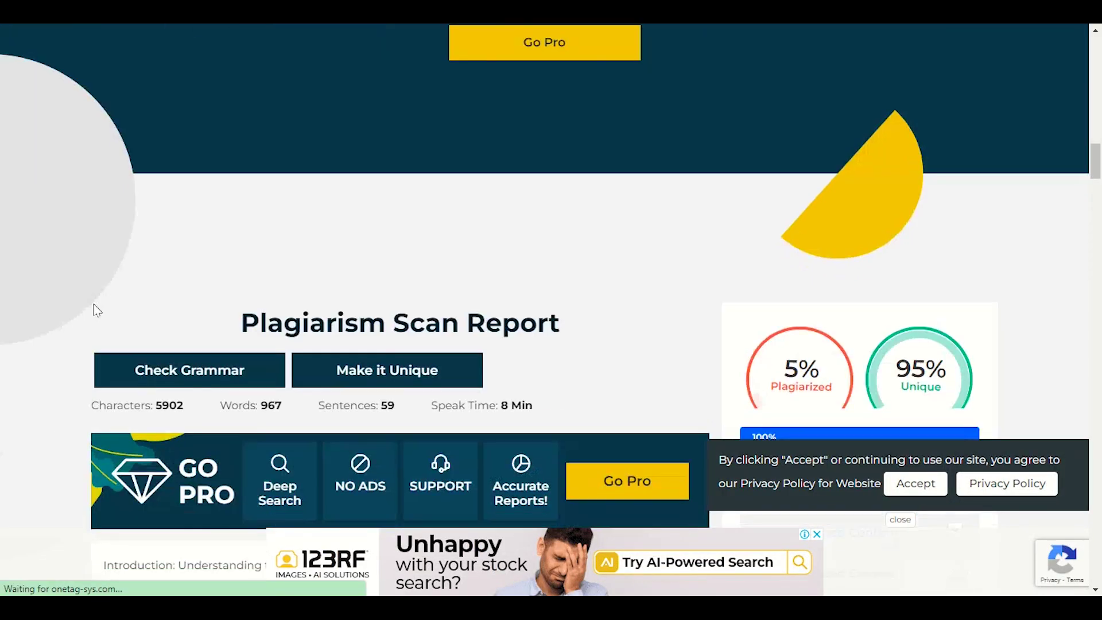
pyautogui.scroll(15, 94, 304)
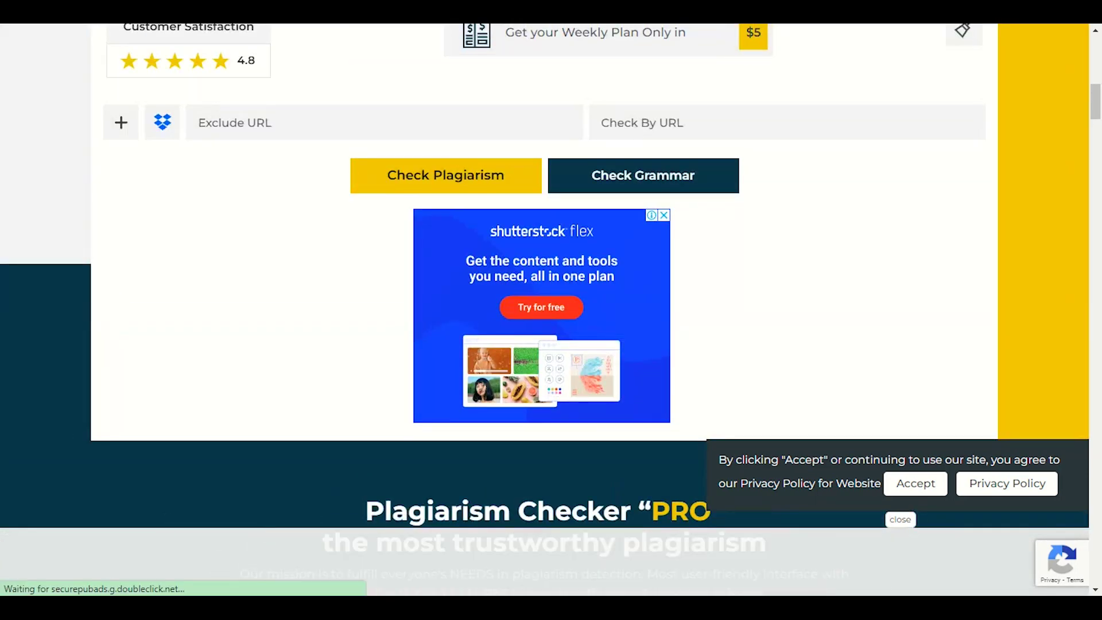
# Step: Search Google for "plugrism check" and open the Duplichecker Plagiarism Checker from the results
pyautogui.hotkey('ctrl', 'l')
pyautogui.write('plugris')
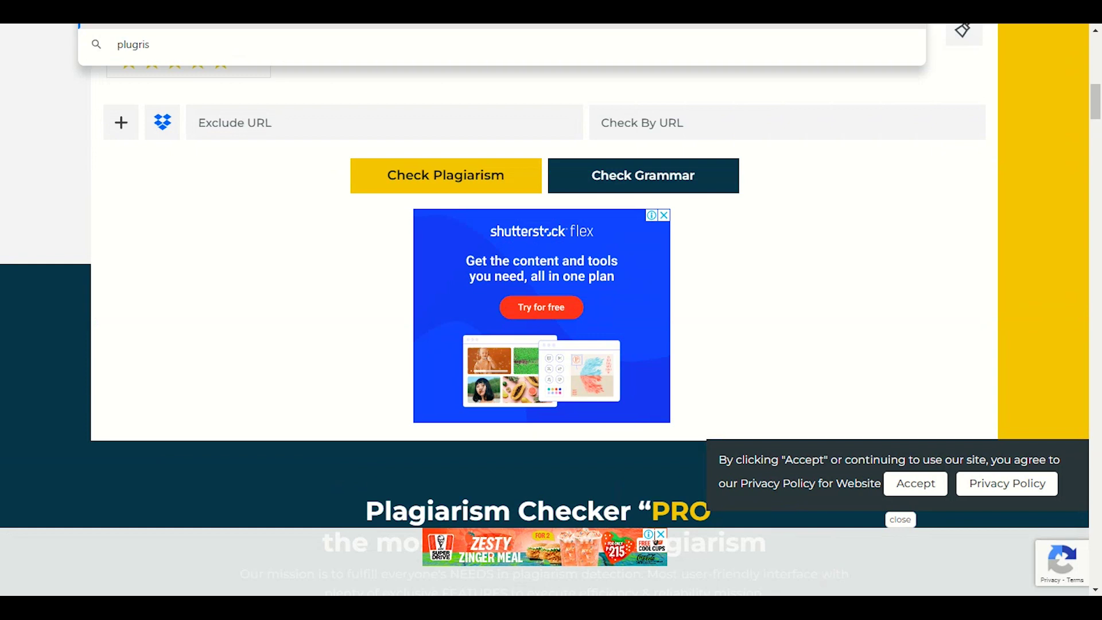
pyautogui.press('Escape')
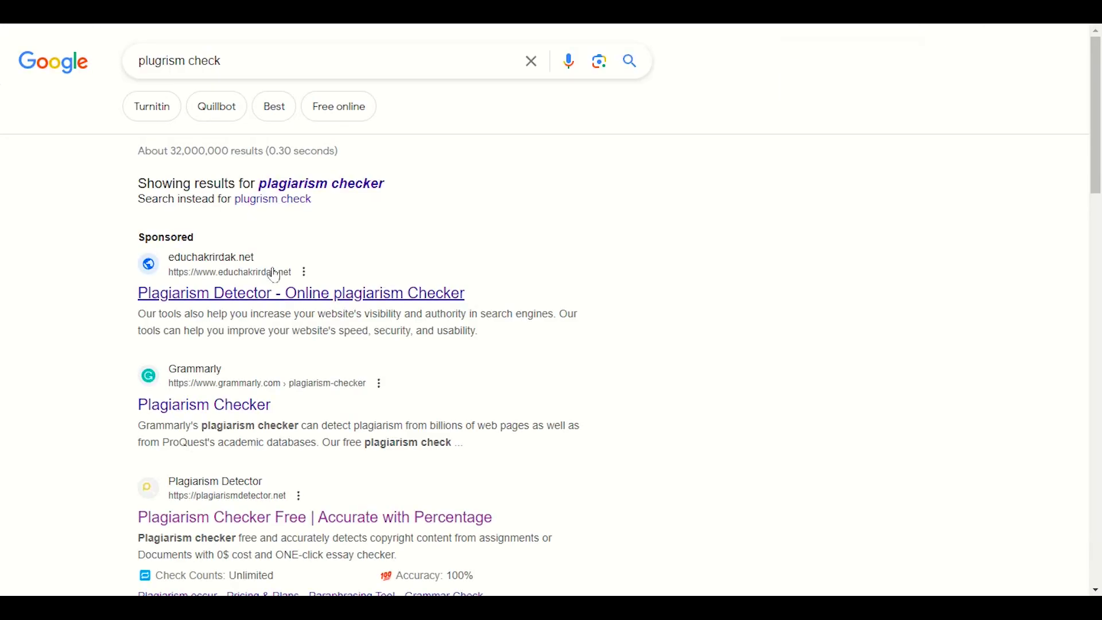
pyautogui.scroll(-4, 277, 402)
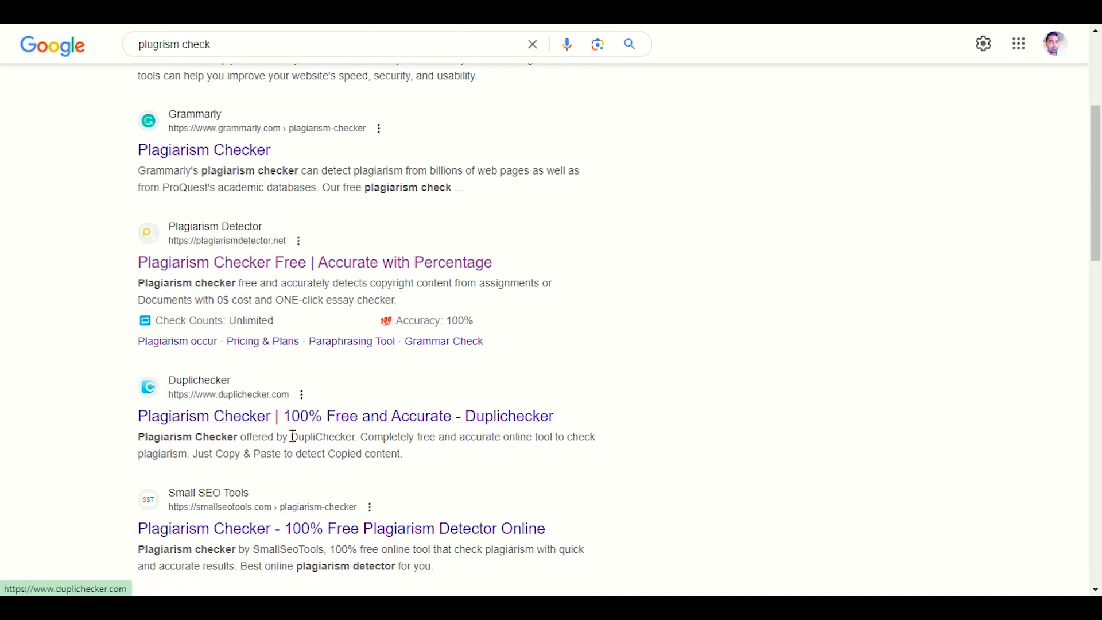
pyautogui.click(321, 416)
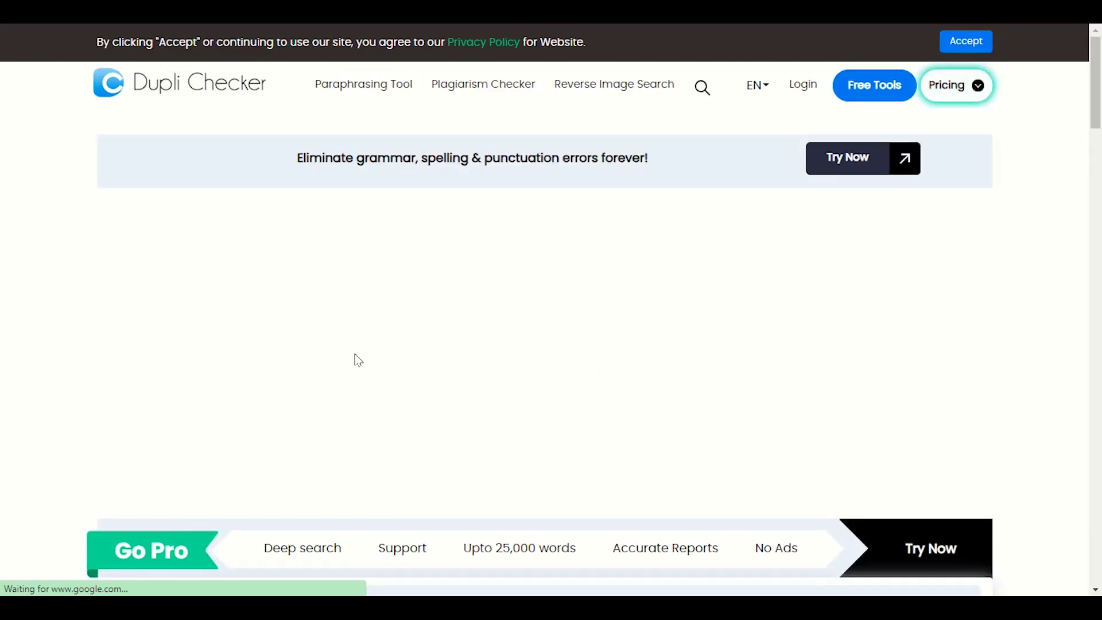
# Step: Examine the Duplichecker page's text entry area, word limit and plagiarism check options
pyautogui.scroll(-4, 339, 352)
pyautogui.scroll(-3, 118, 221)
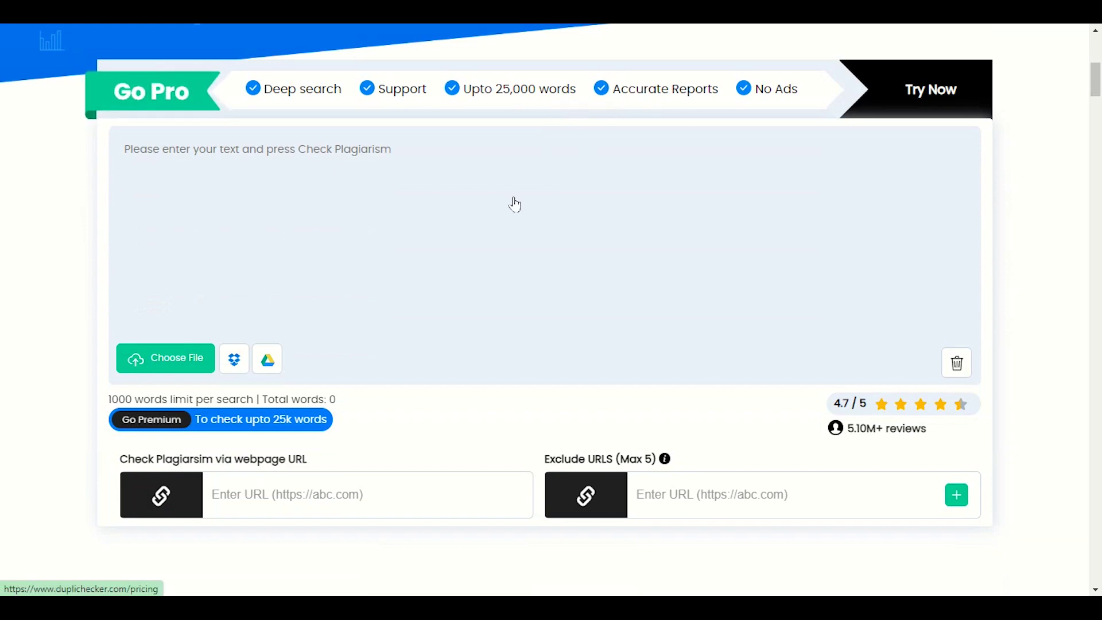
pyautogui.scroll(6, 514, 206)
pyautogui.scroll(2, 518, 205)
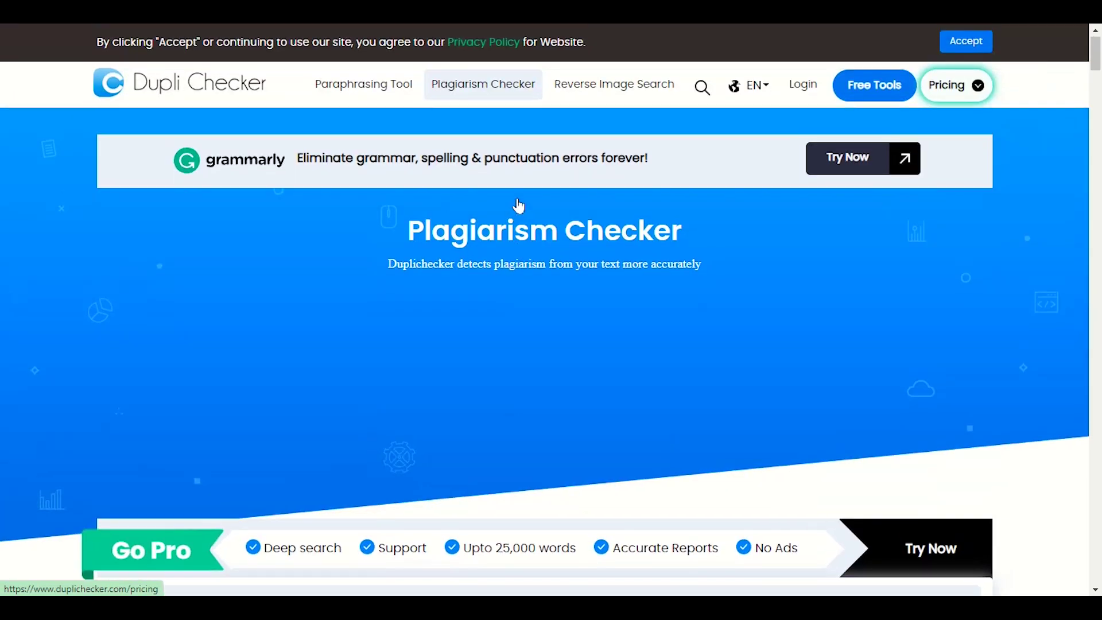
pyautogui.scroll(-7, 518, 207)
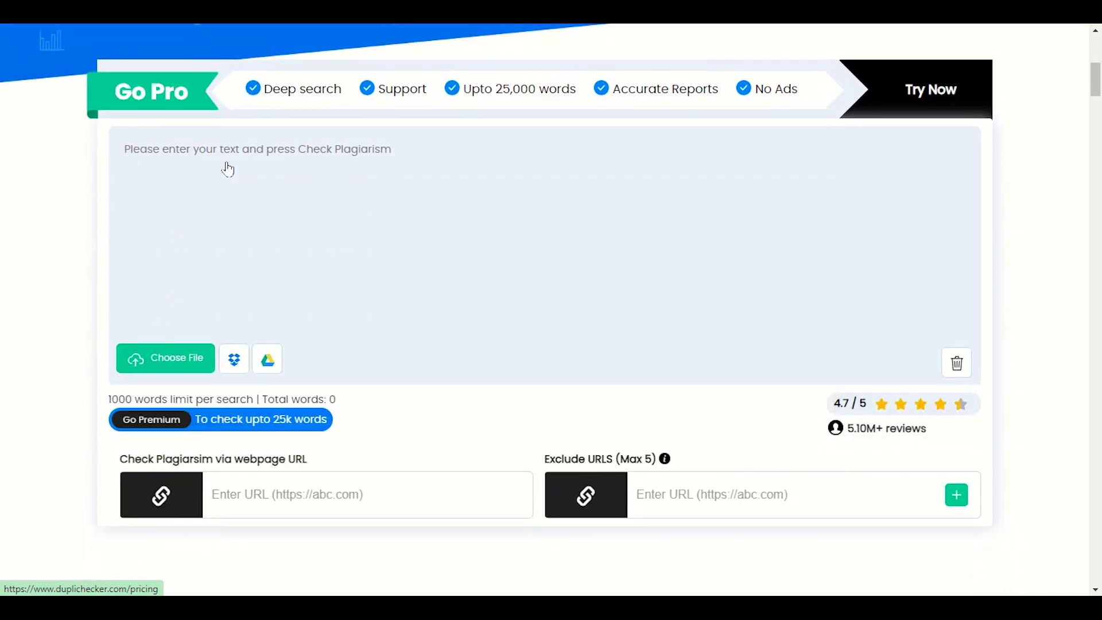
pyautogui.scroll(-7, 914, 345)
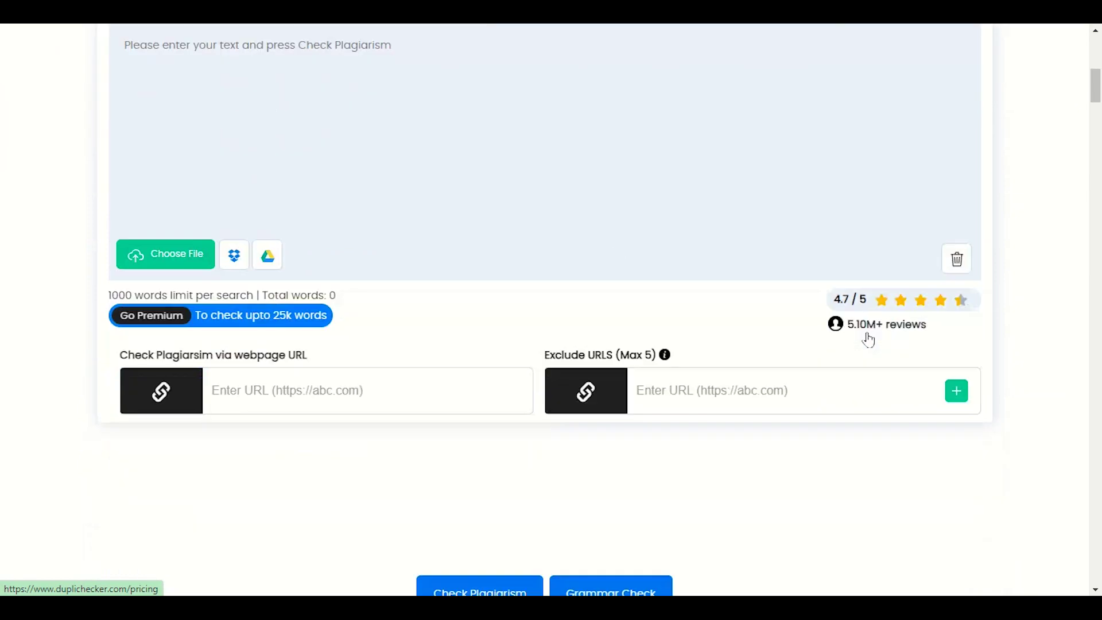
pyautogui.scroll(6, 691, 276)
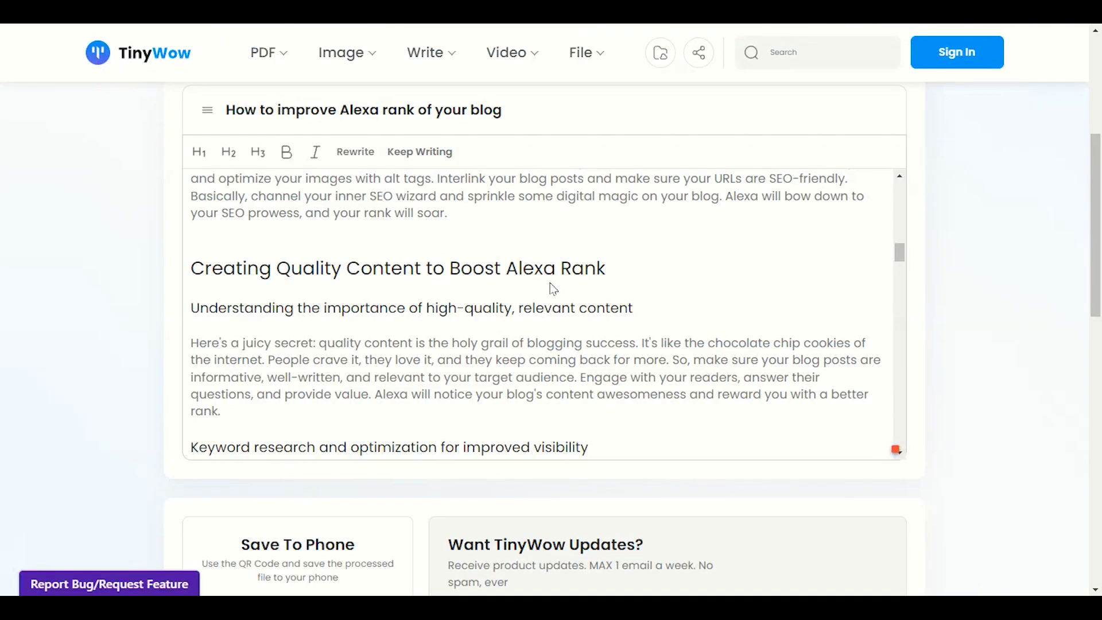
# Step: Review the generated Alexa rank article in TinyWow from its on-page SEO section through social media and email marketing to the FAQs
pyautogui.scroll(2, 566, 327)
pyautogui.scroll(5, 30, 295)
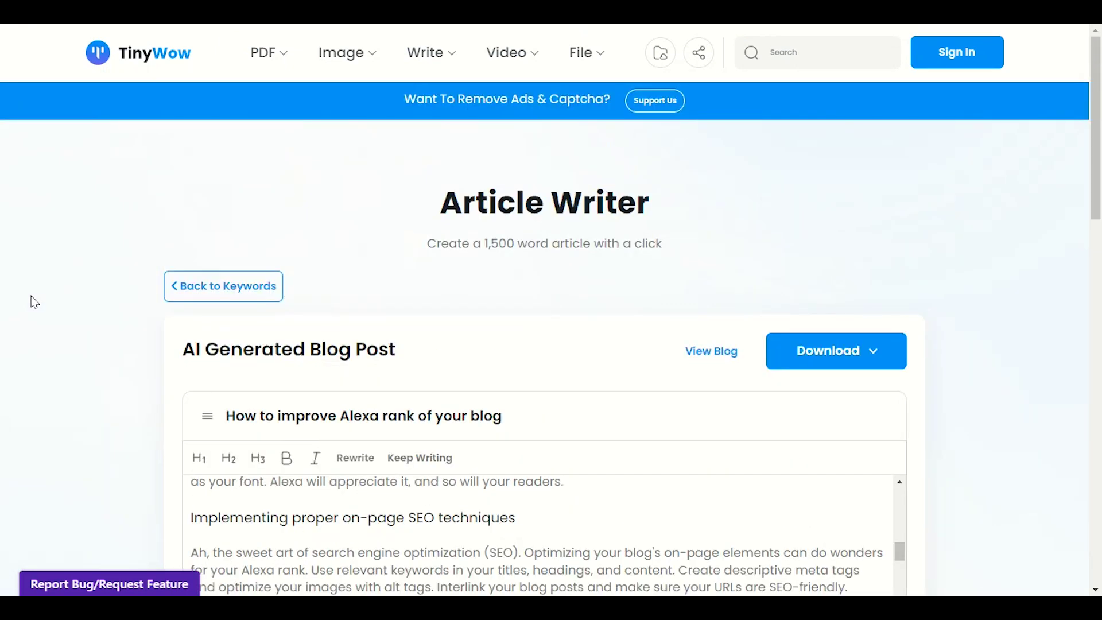
pyautogui.scroll(-4, 34, 301)
pyautogui.scroll(4, 37, 315)
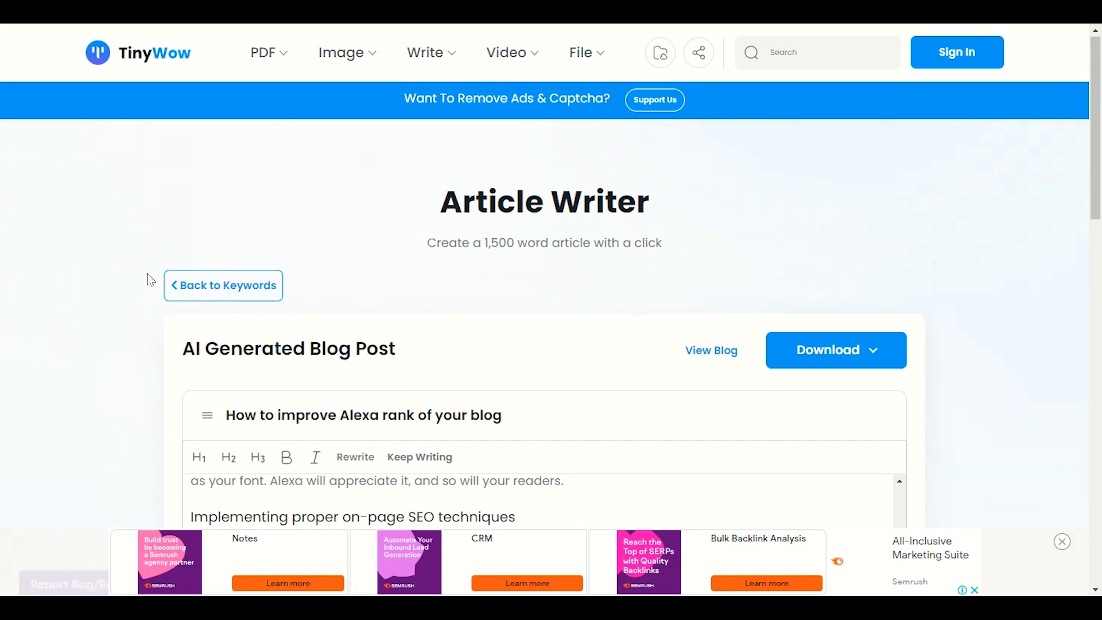
pyautogui.scroll(-6, 145, 281)
pyautogui.scroll(-5, 291, 265)
pyautogui.scroll(-15, 293, 259)
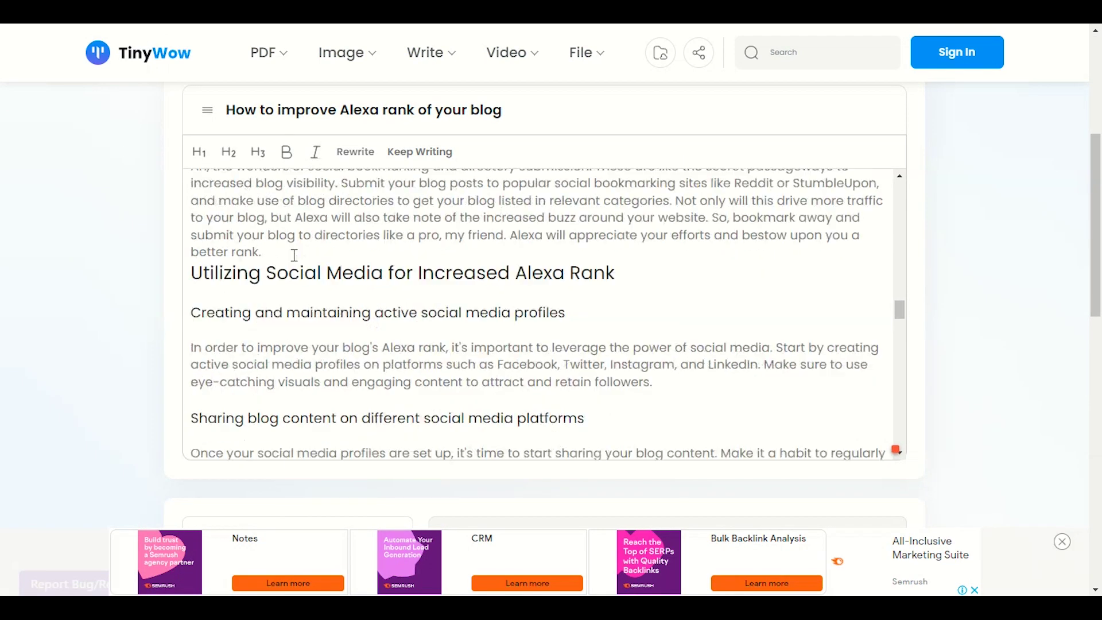
pyautogui.scroll(-8, 290, 252)
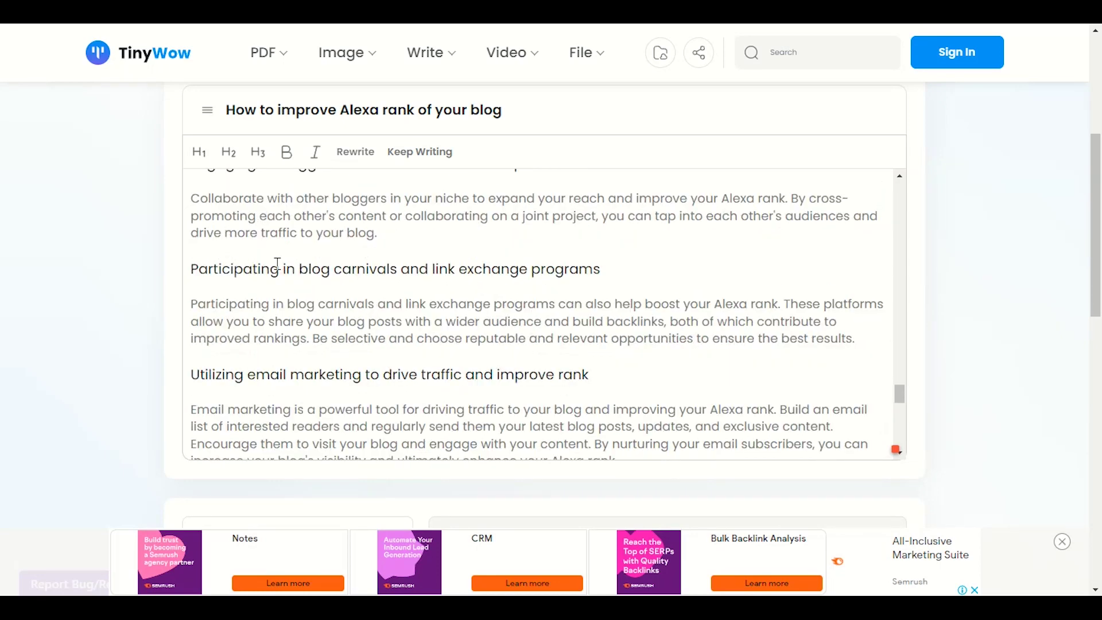
pyautogui.scroll(3, 259, 276)
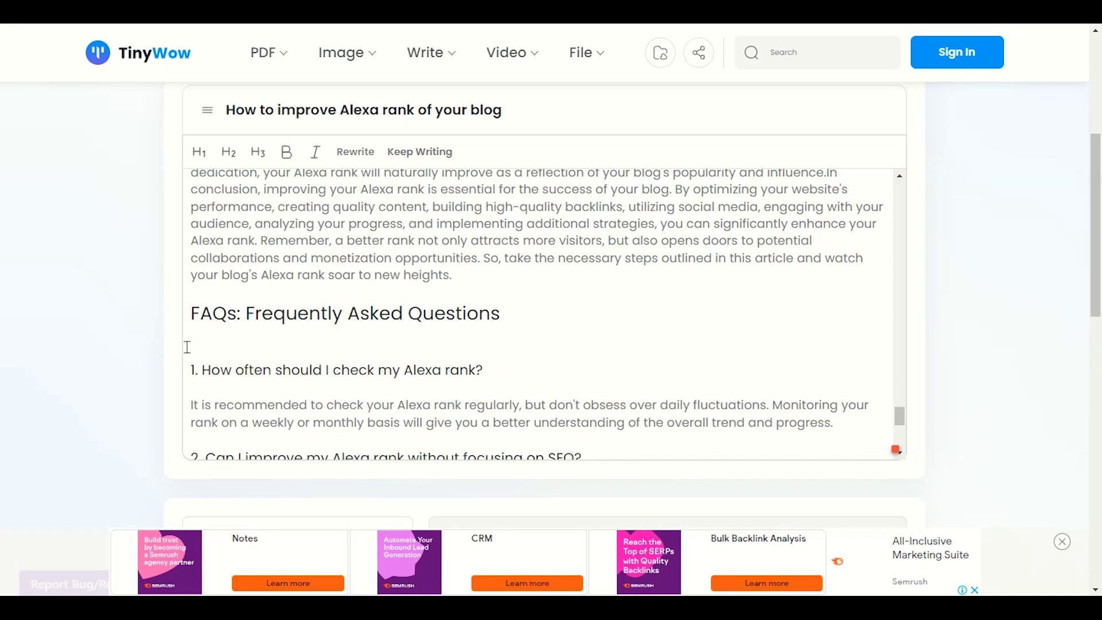
# Step: Highlight the "FAQs: Frequently Asked Questions" heading and examine the questions and answers that close the article
pyautogui.click(193, 310)
pyautogui.keyDown('shift'); pyautogui.click(509, 312); pyautogui.keyUp('shift')
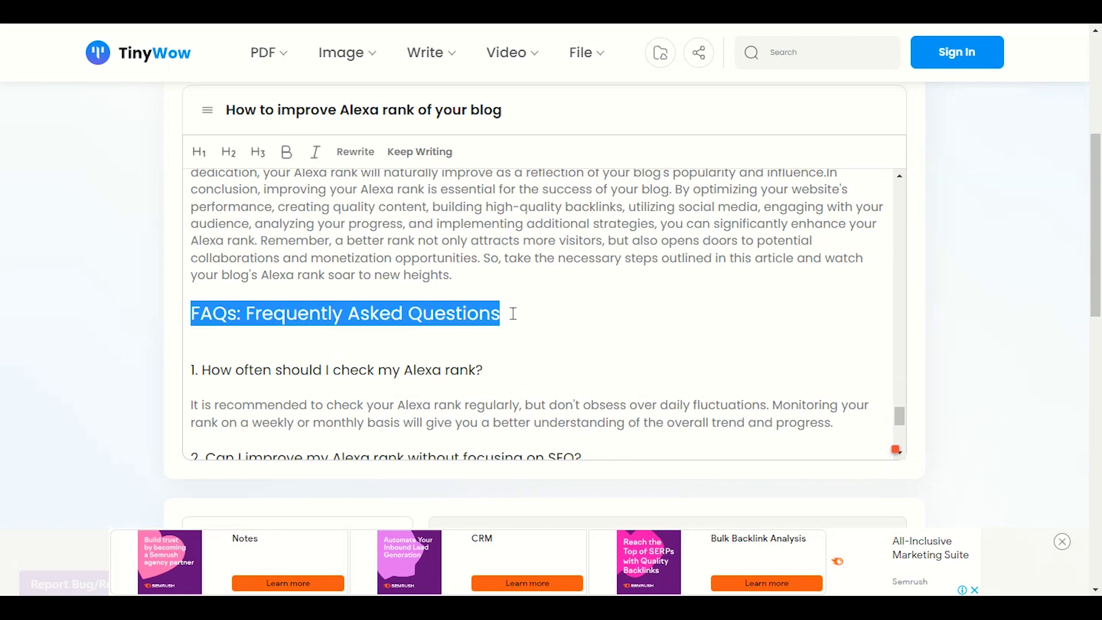
pyautogui.click(562, 366)
pyautogui.scroll(-8, 561, 365)
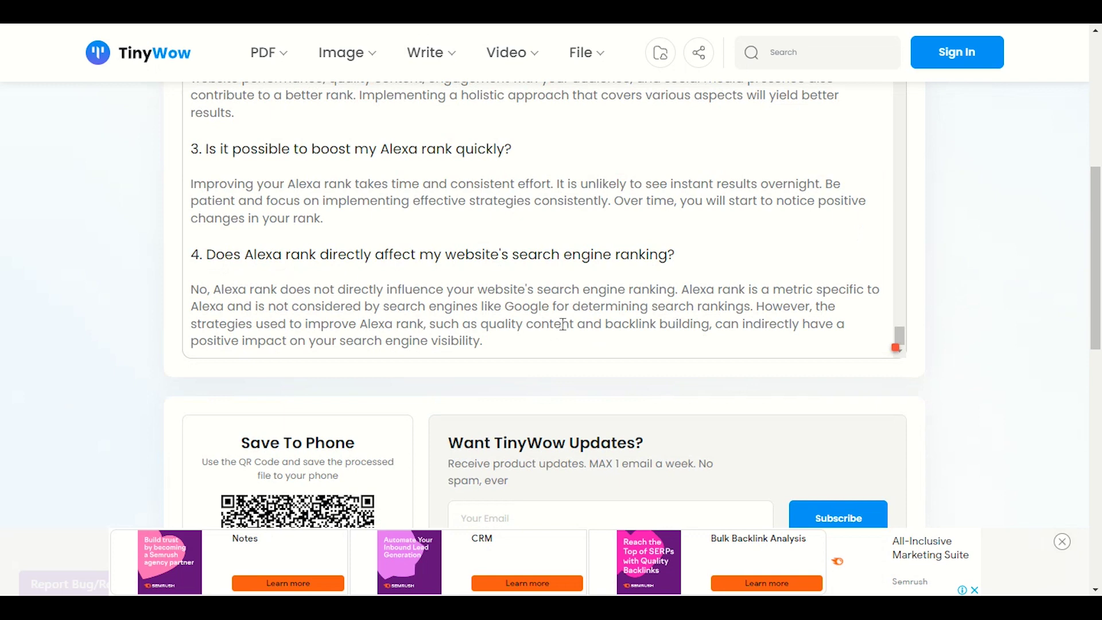
pyautogui.scroll(7, 136, 342)
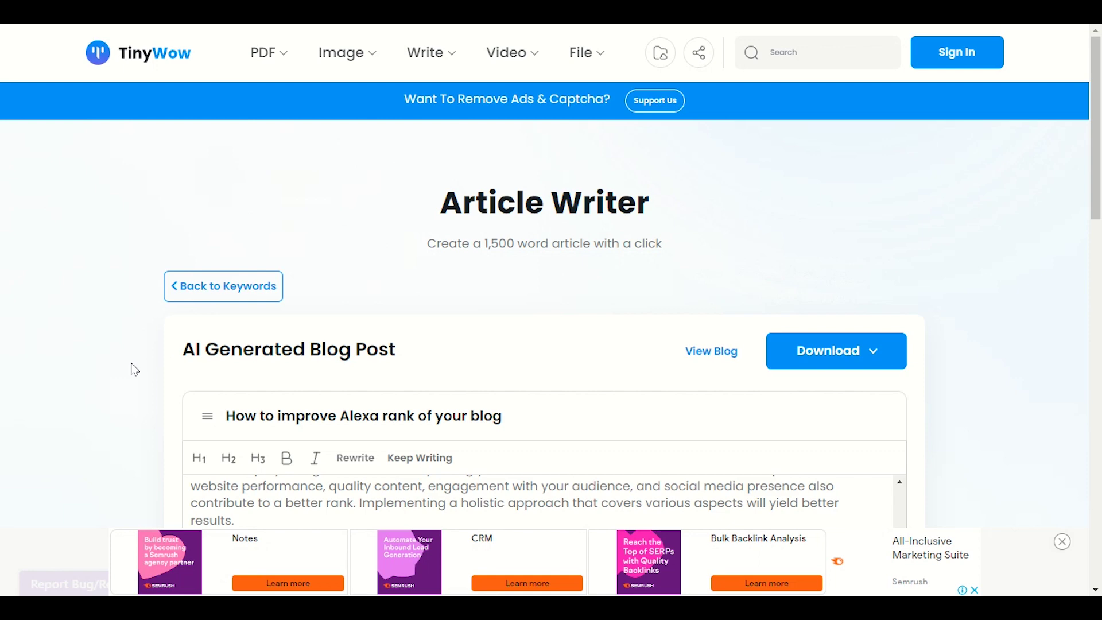
pyautogui.scroll(-7, 156, 362)
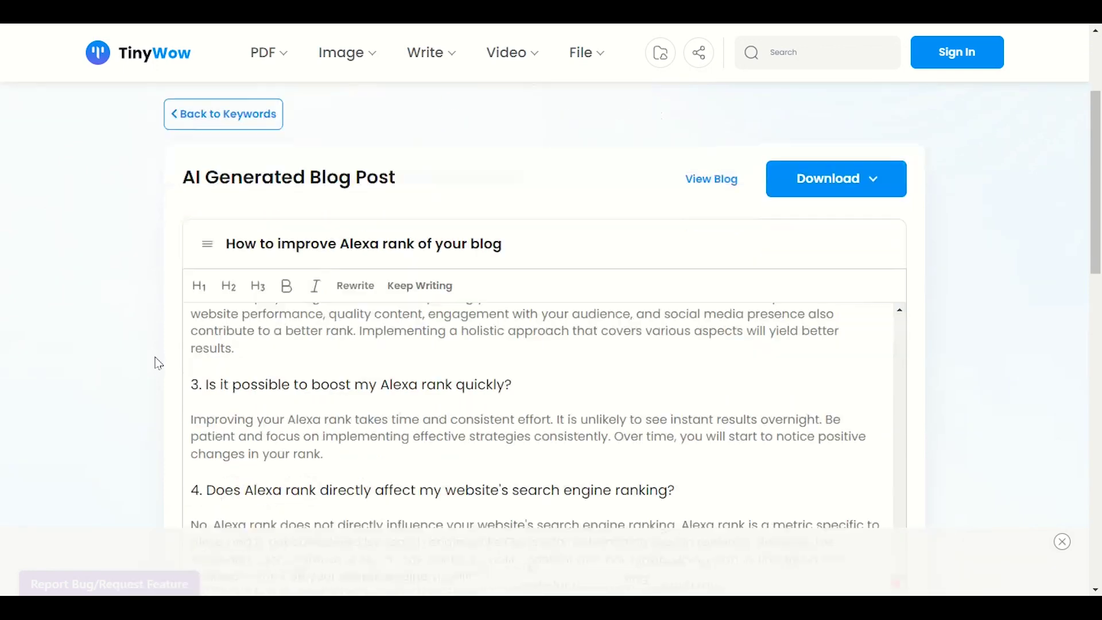
pyautogui.scroll(4, 158, 362)
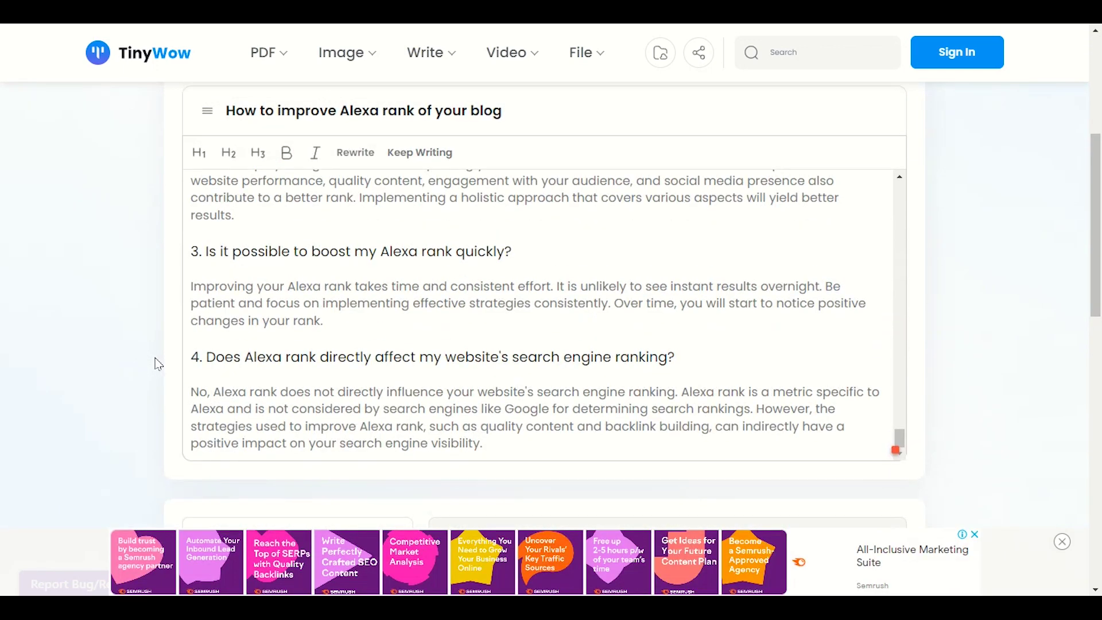
# Step: Look back through the article's sections from the FAQs up to the introduction and its opening paragraph on Alexa rank
pyautogui.scroll(15, 210, 360)
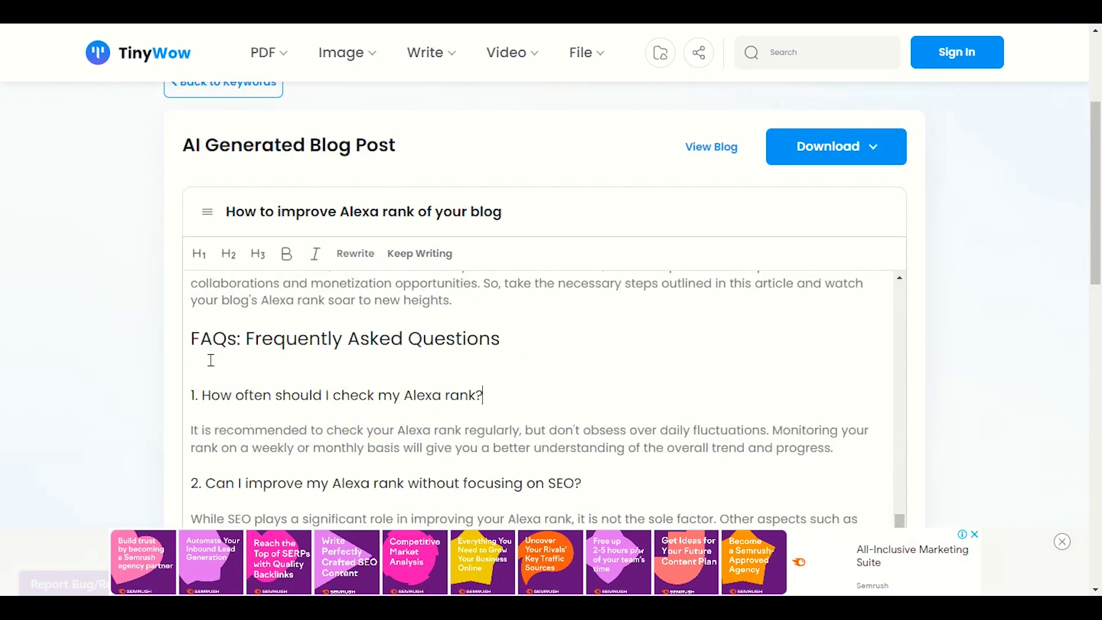
pyautogui.scroll(12, 227, 360)
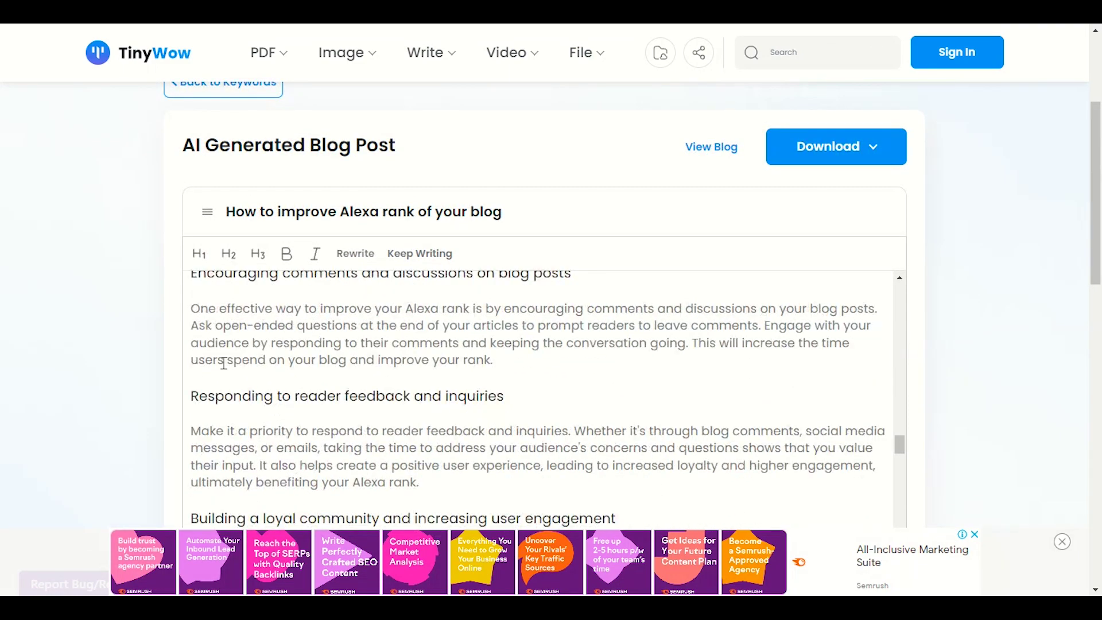
pyautogui.scroll(12, 224, 362)
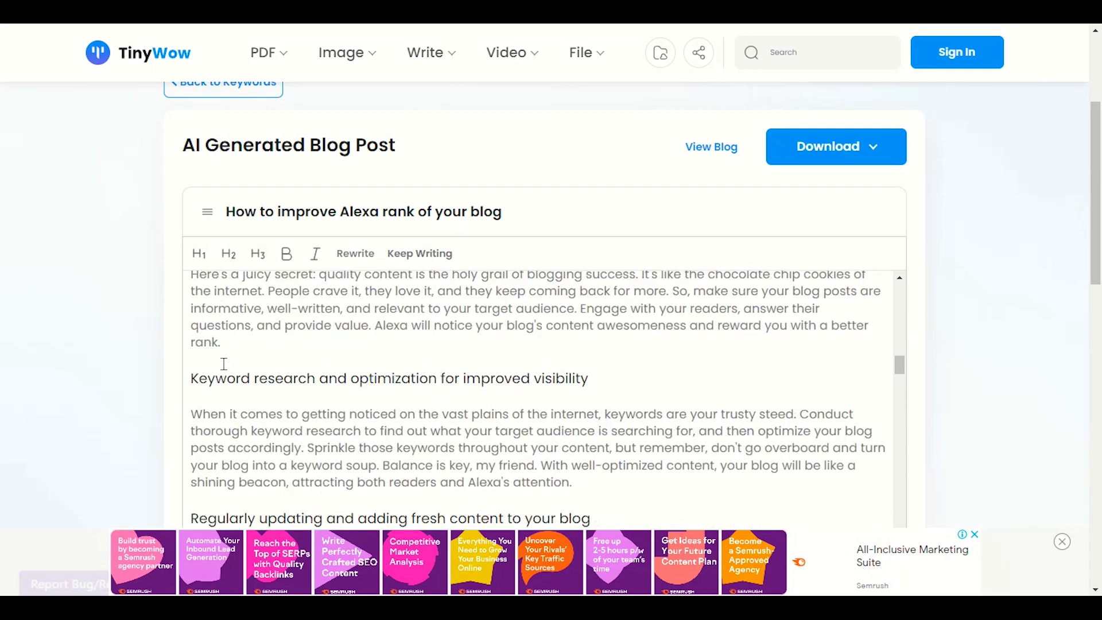
pyautogui.scroll(8, 224, 363)
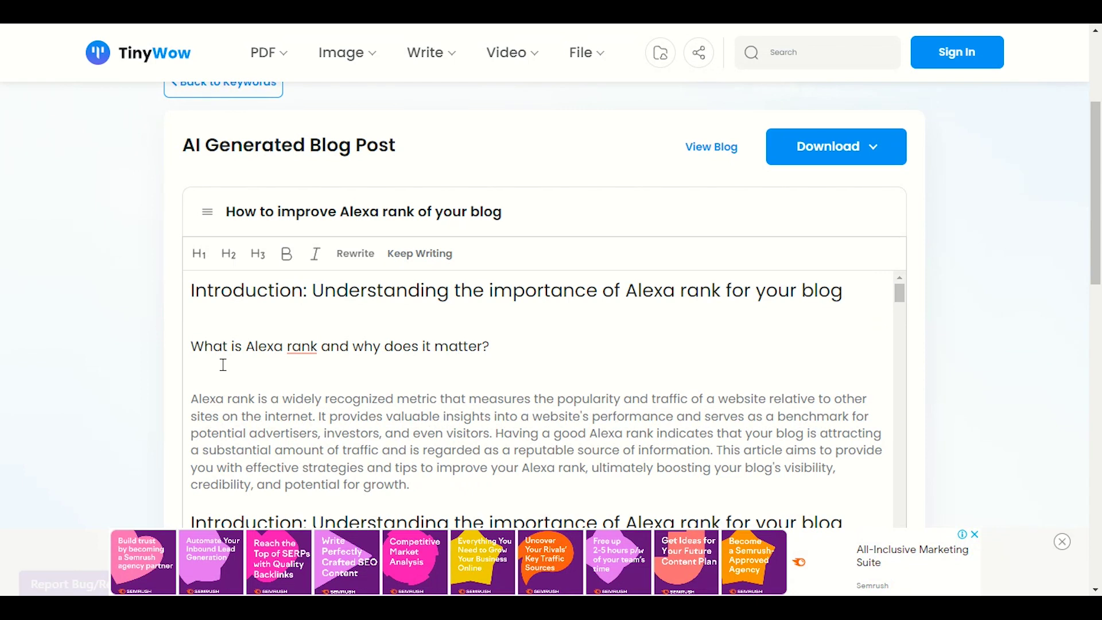
pyautogui.moveTo(298, 356)
pyautogui.scroll(-2, 480, 402)
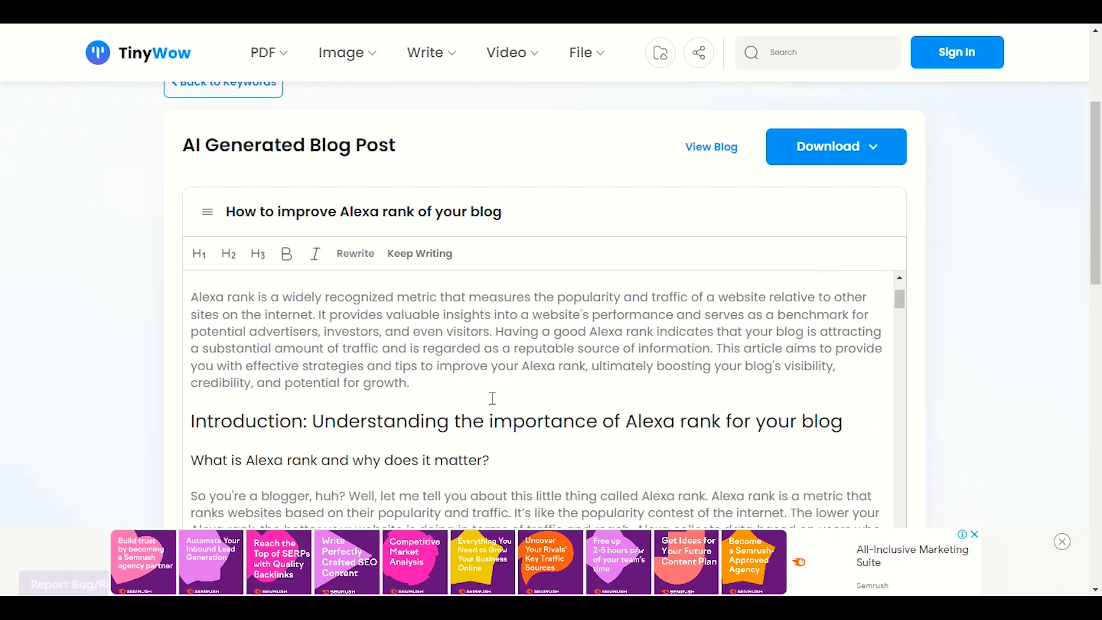